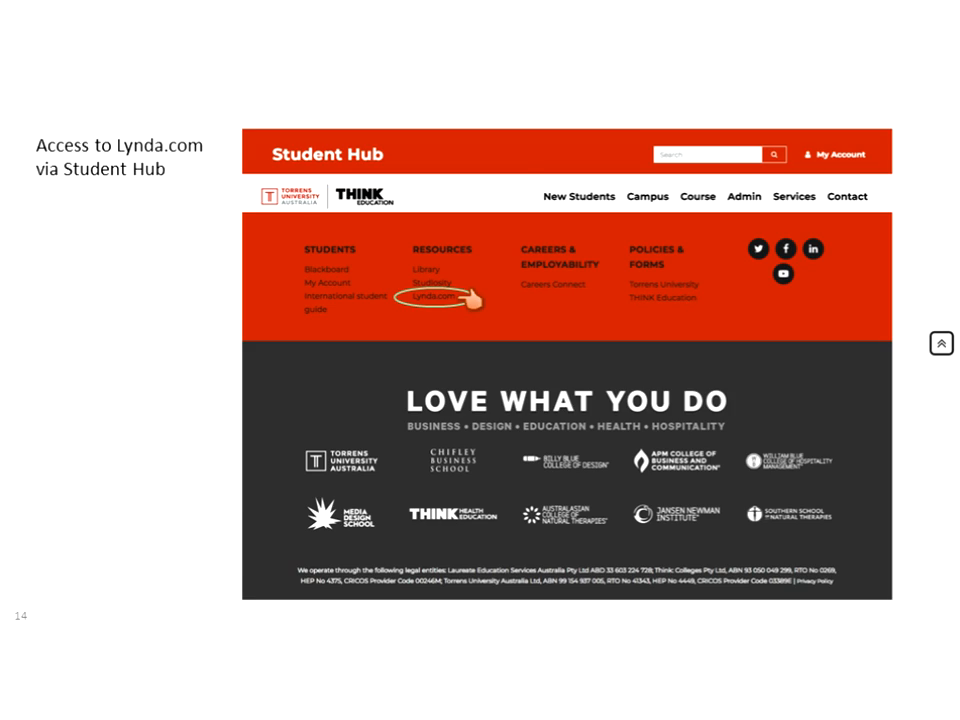
key(Right)
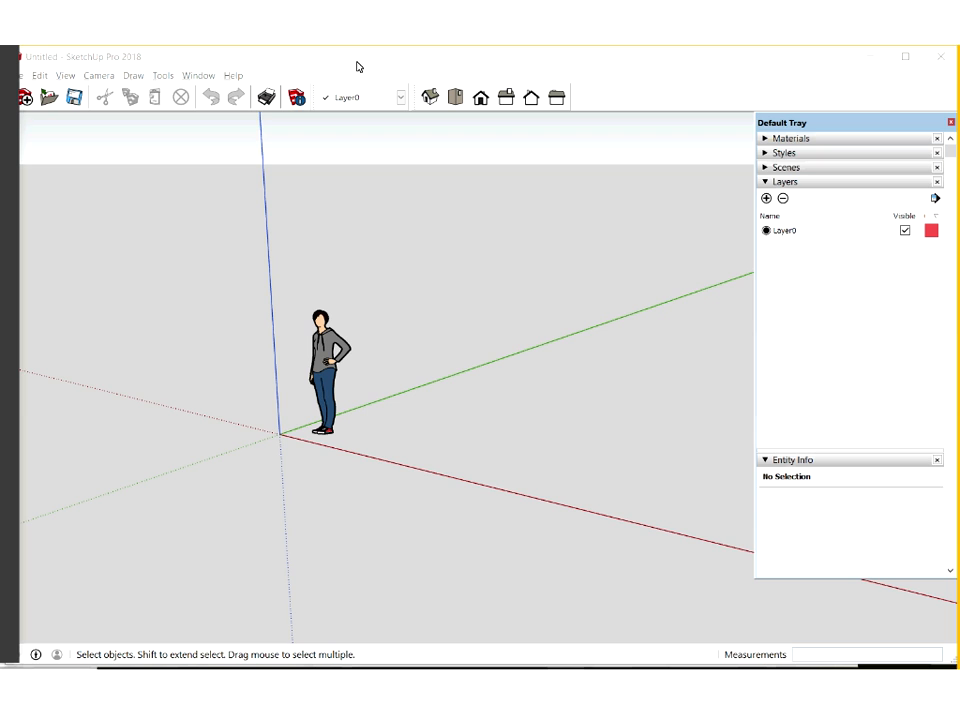
click(230, 445)
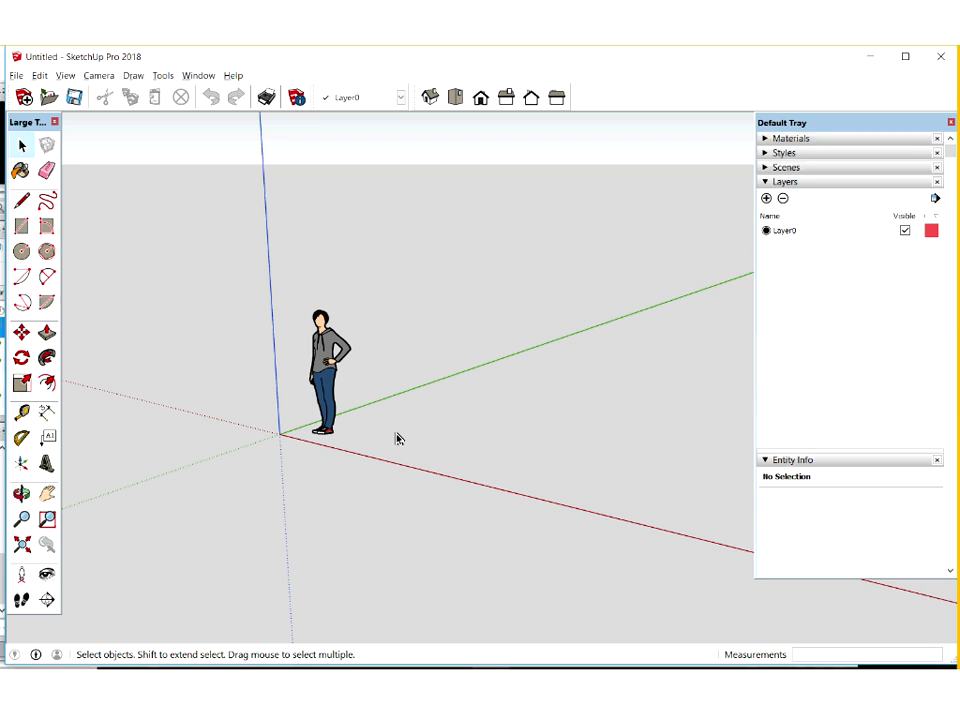
middle_drag(400, 436, 353, 297)
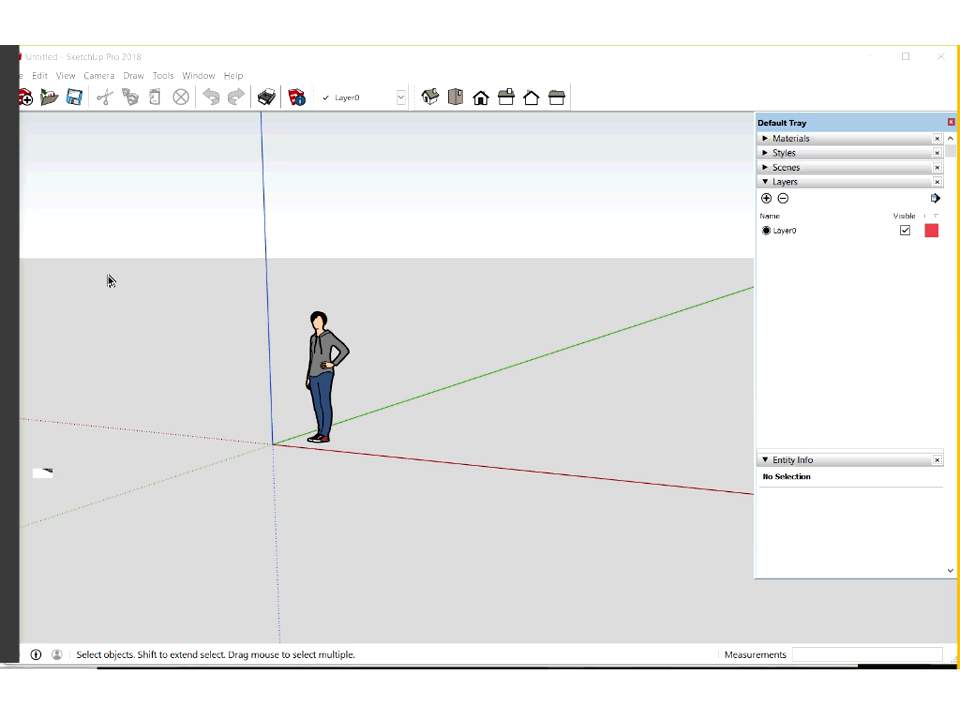
click(47, 492)
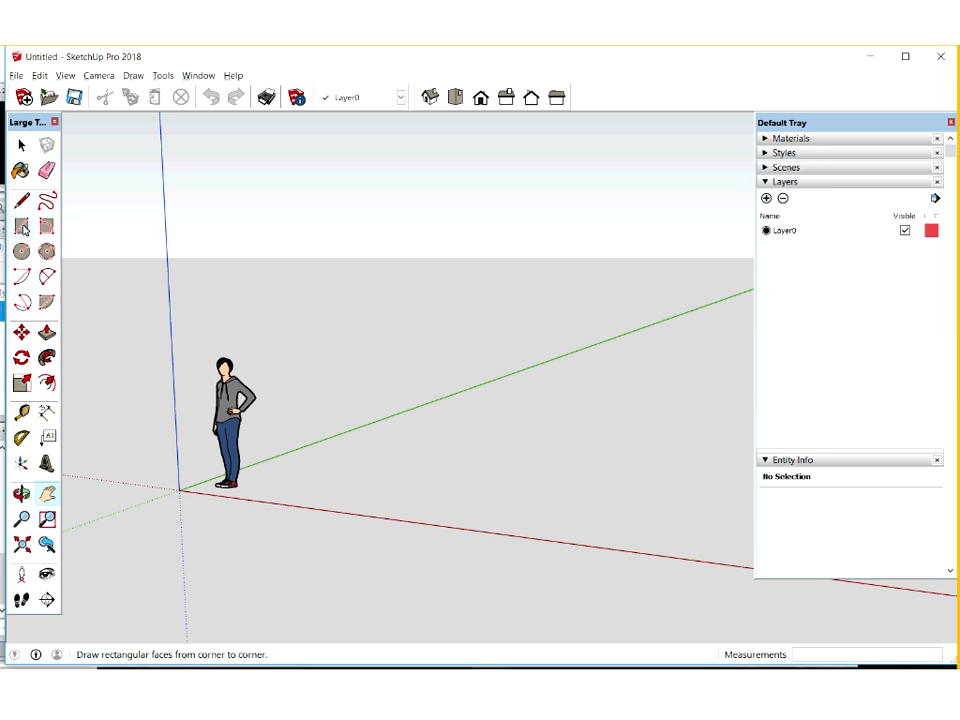
Draw an 8000 × 4000 mm rectangle on the ground plane with its first corner at the origin
click(22, 228)
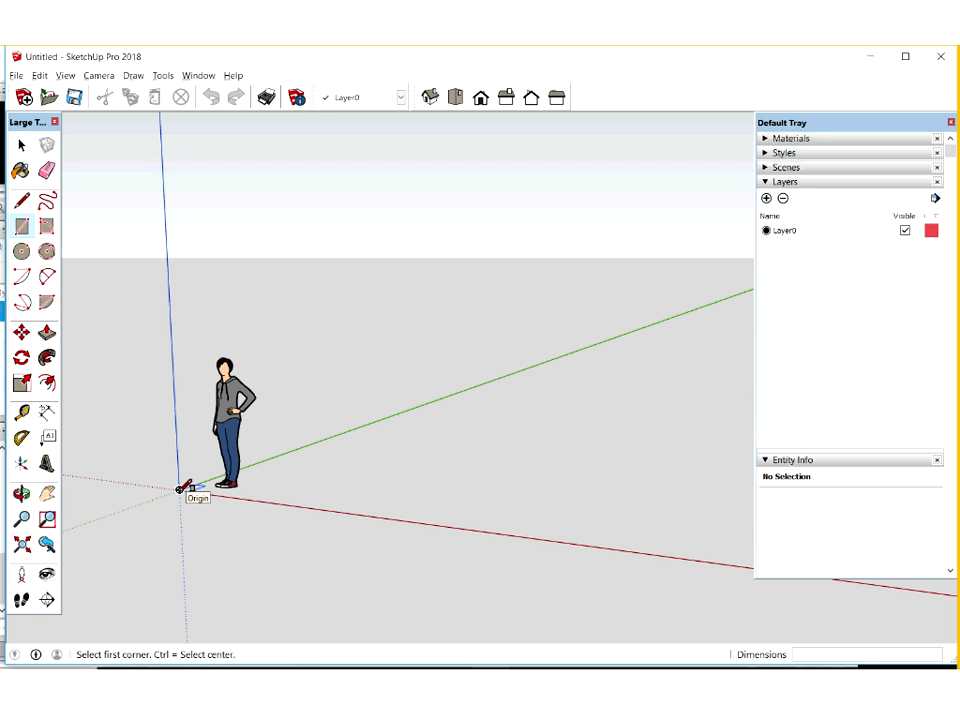
click(678, 480)
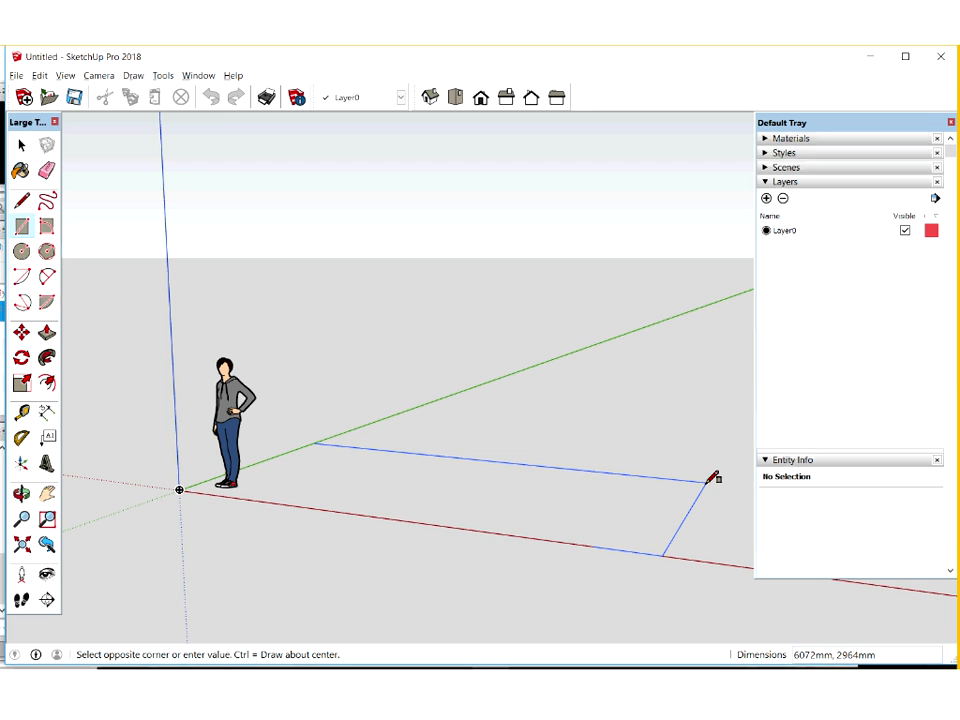
text(8000,4)
key(Return)
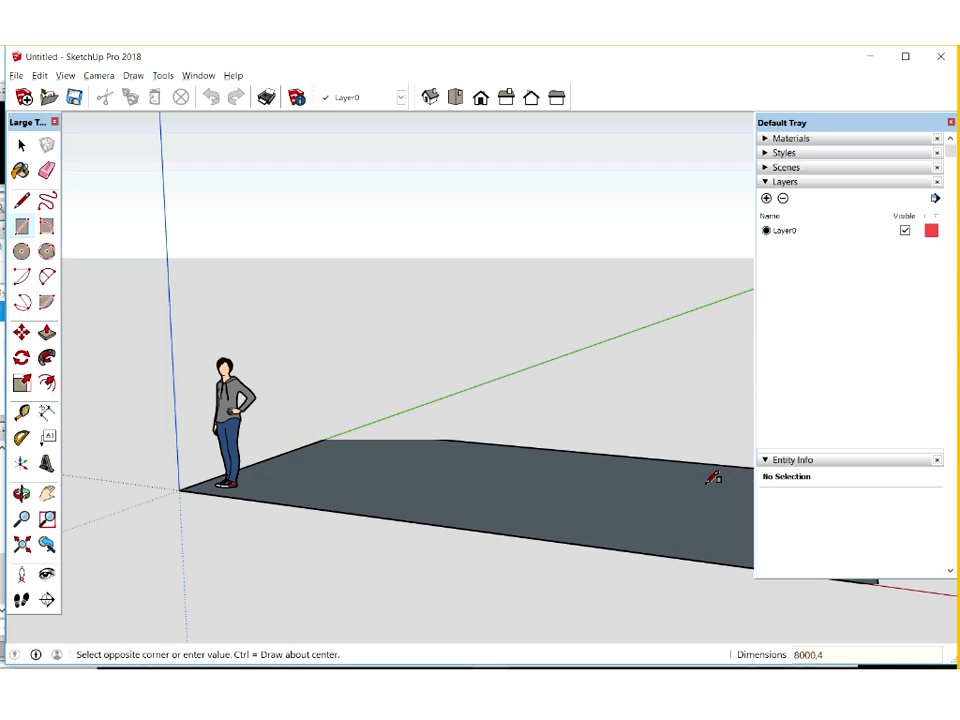
text(000)
key(Return)
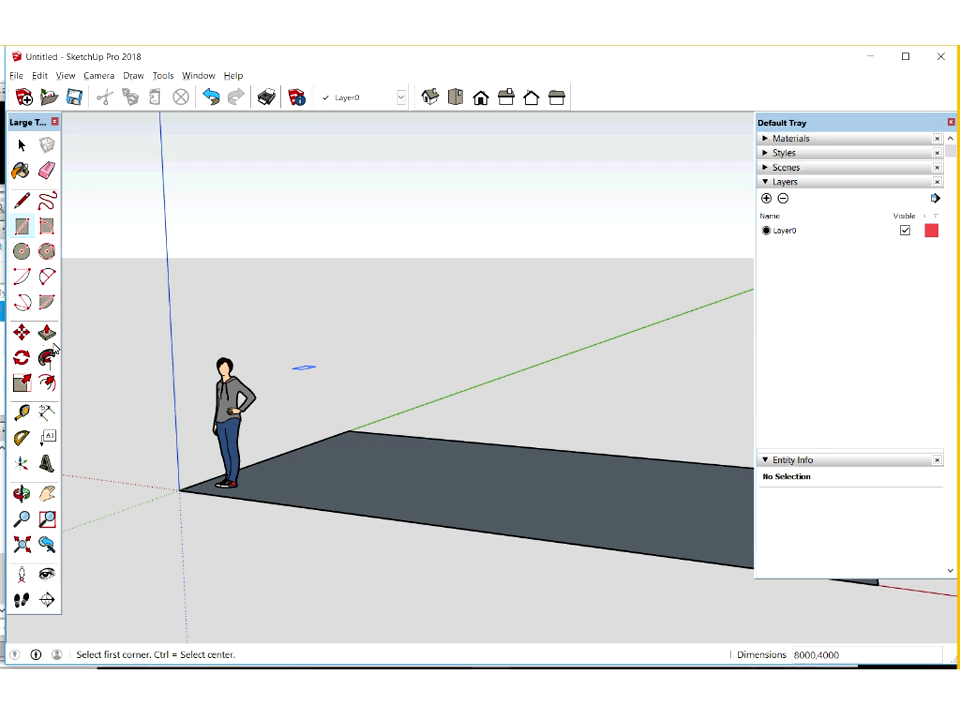
Push/Pull the ground rectangle downward 300 mm to form a floor slab
click(46, 519)
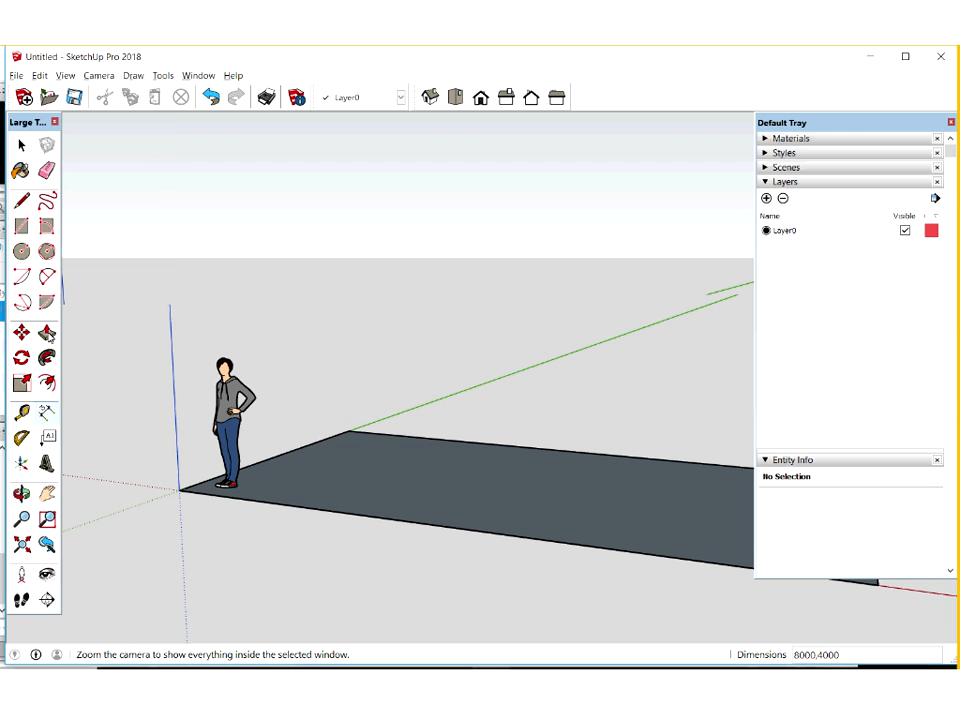
click(46, 333)
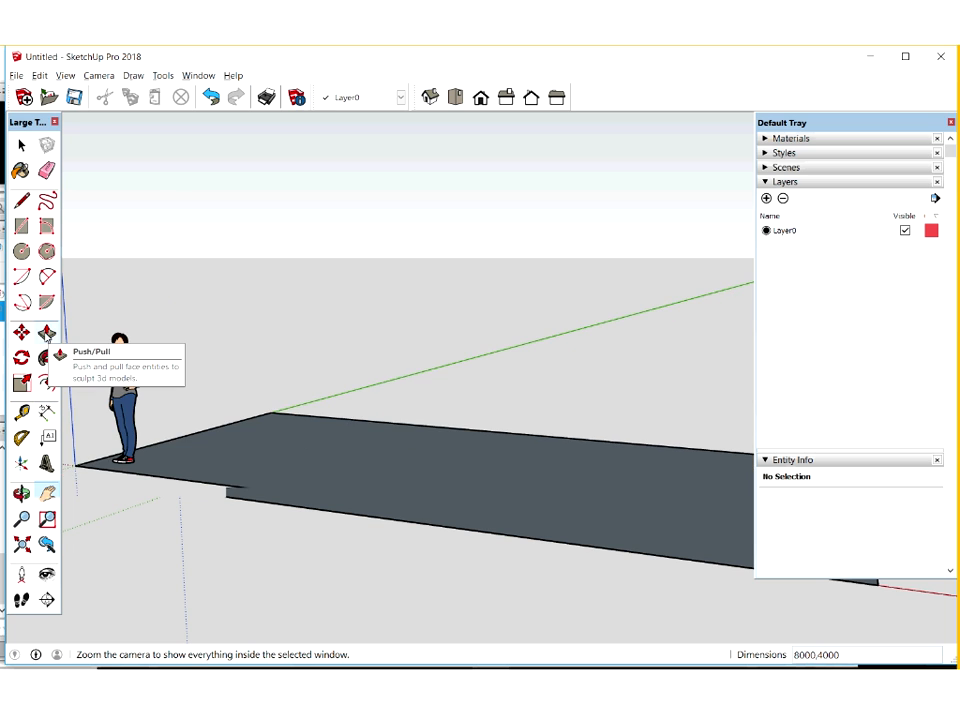
click(380, 508)
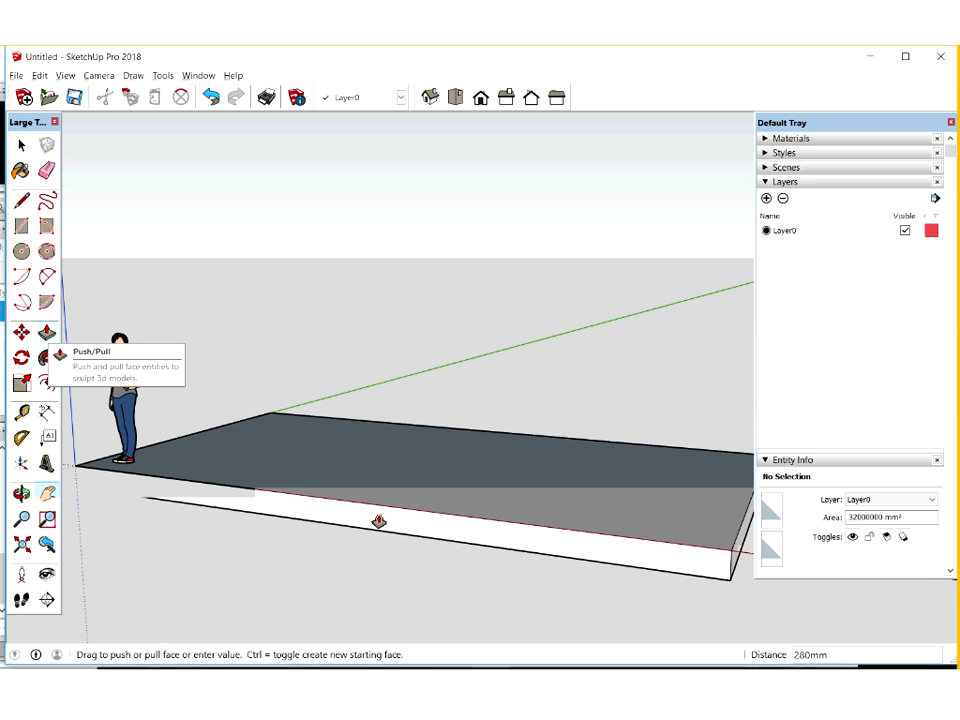
click(379, 521)
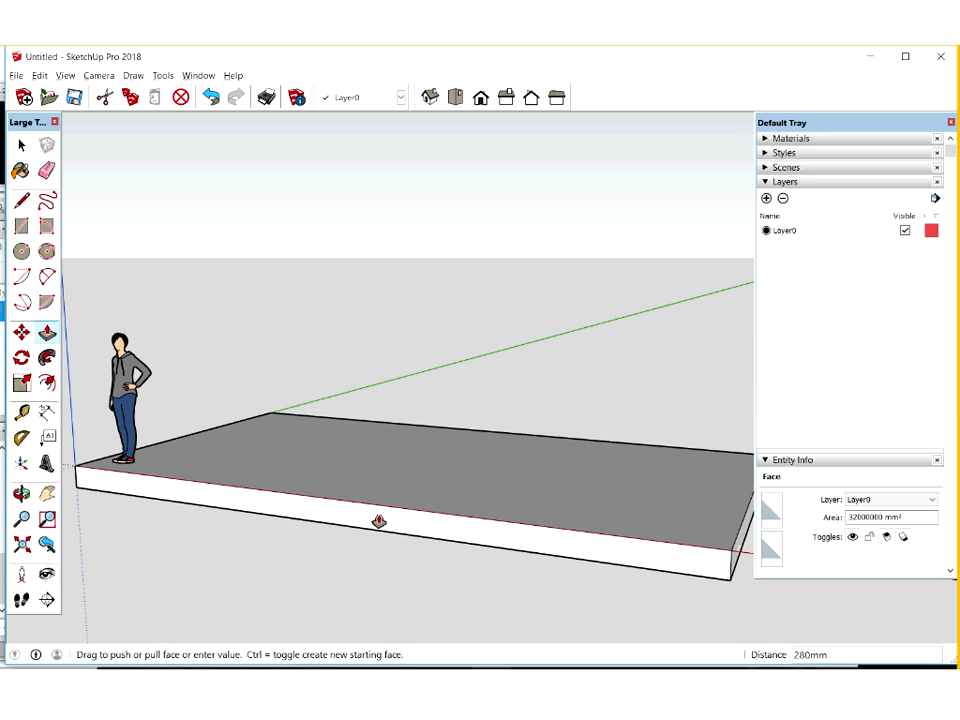
text(300)
key(Return)
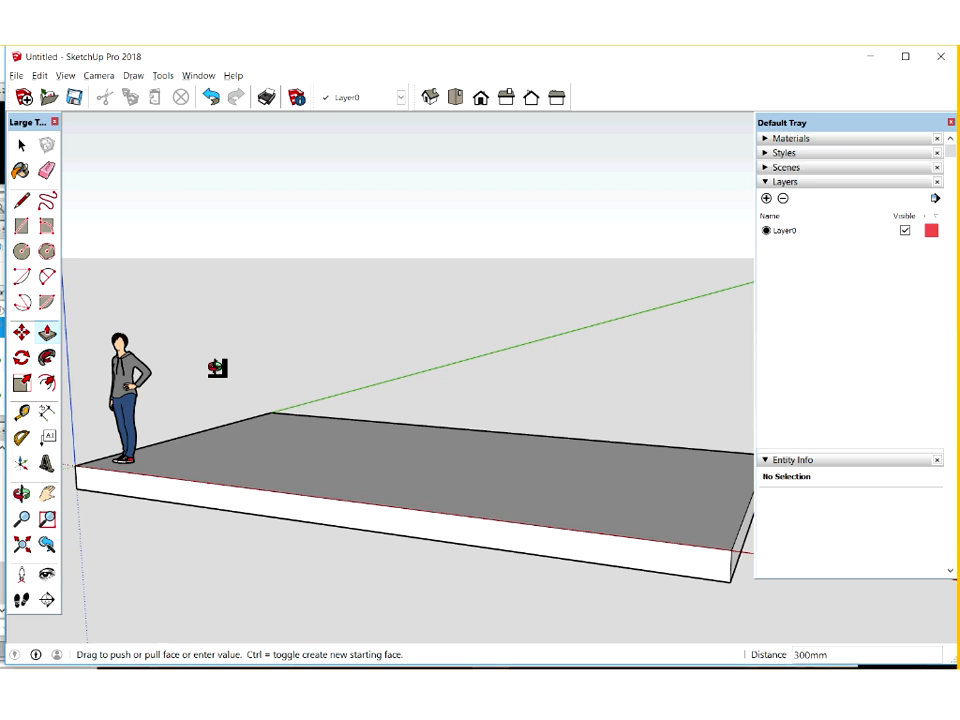
Select all connected faces and edges of the floor slab and make them a group
double_click(342, 433)
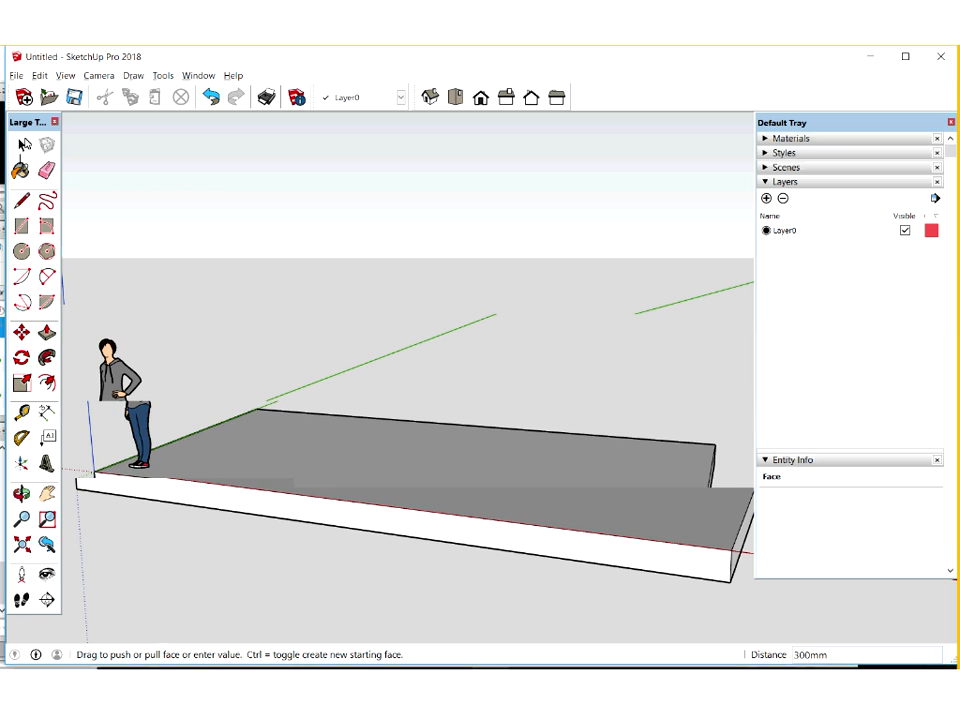
key(space)
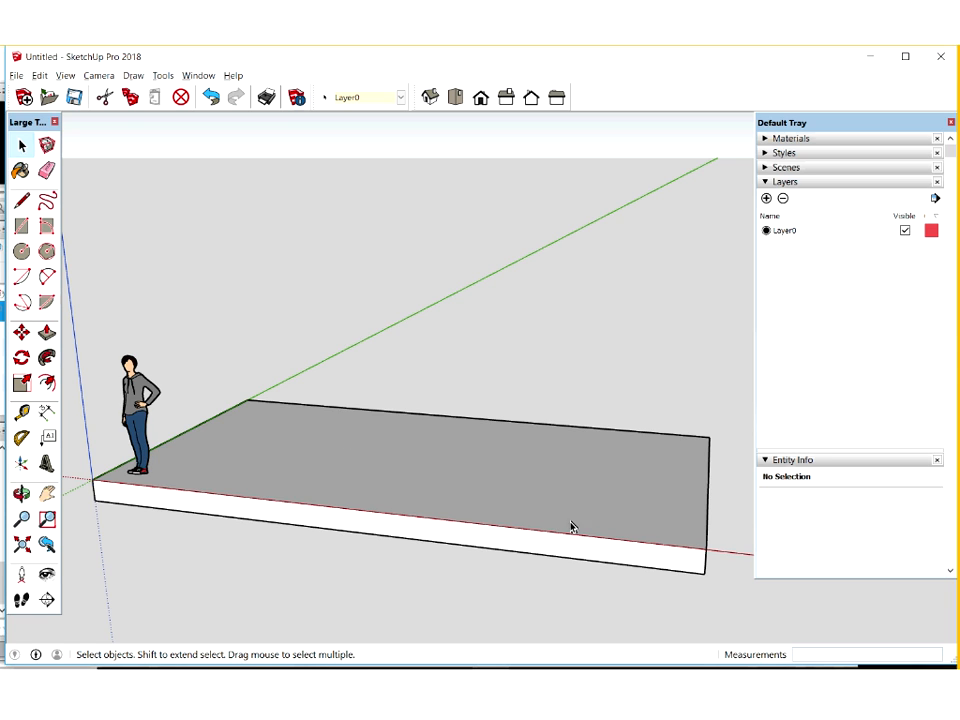
triple_click(314, 420)
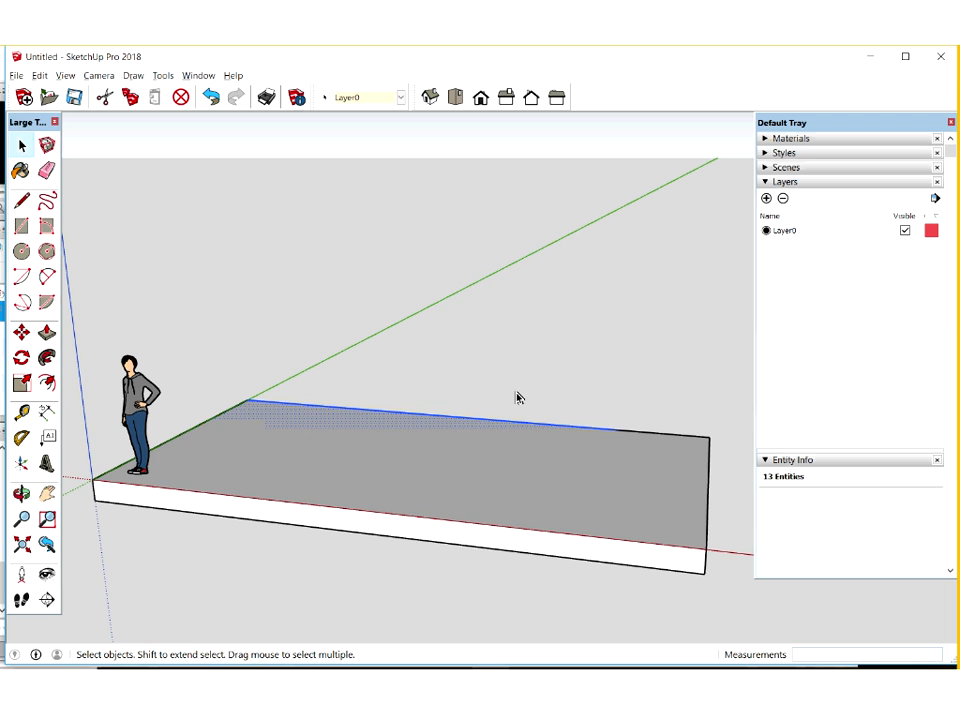
click(596, 388)
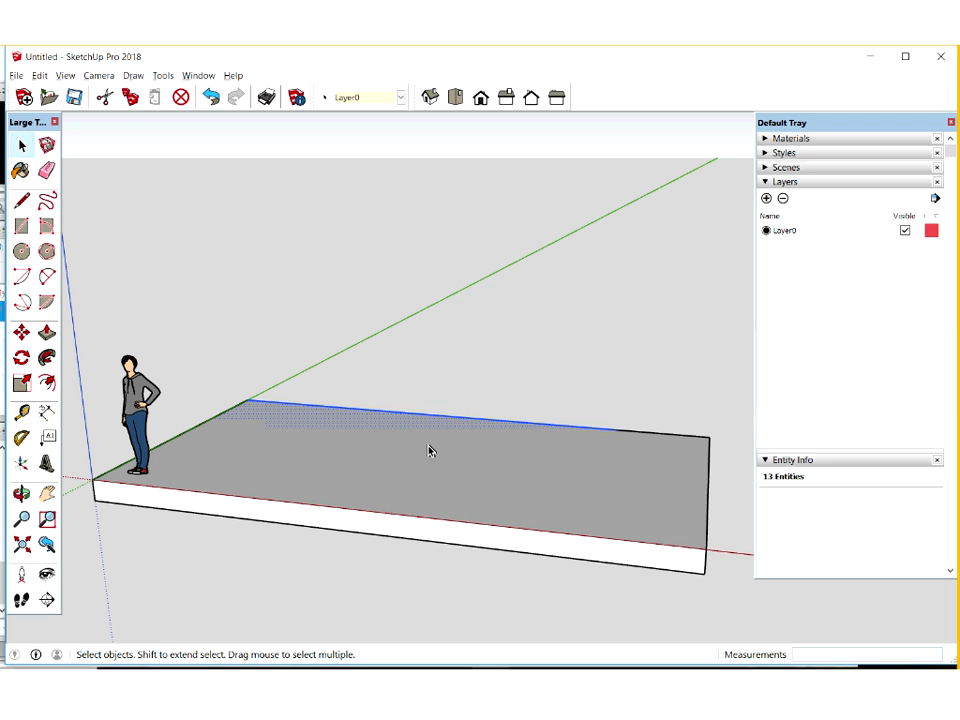
click(366, 442)
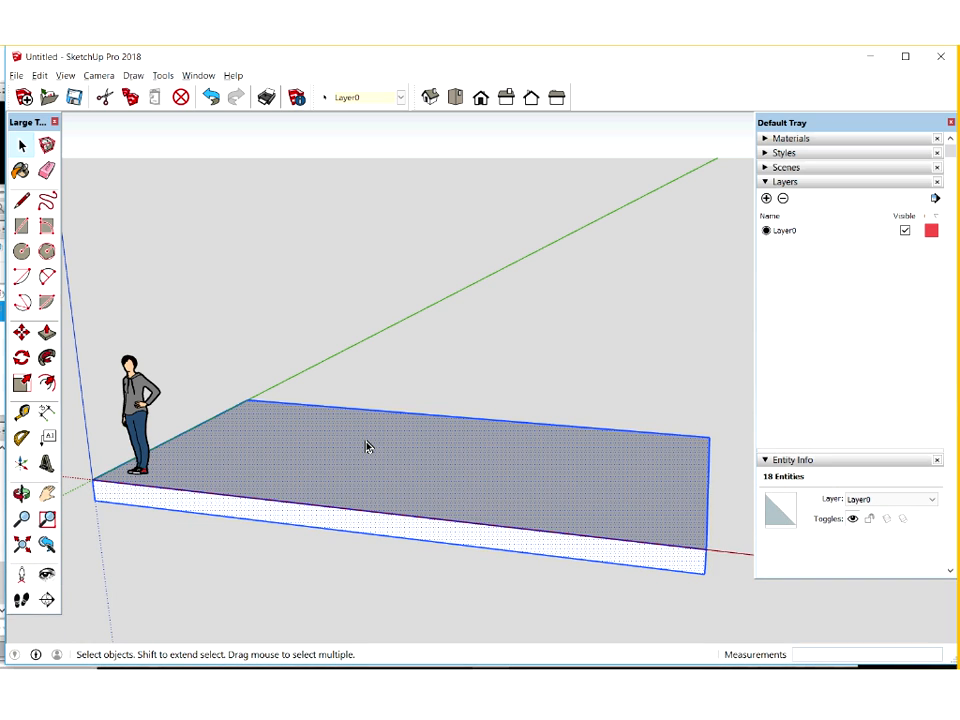
right_click(366, 446)
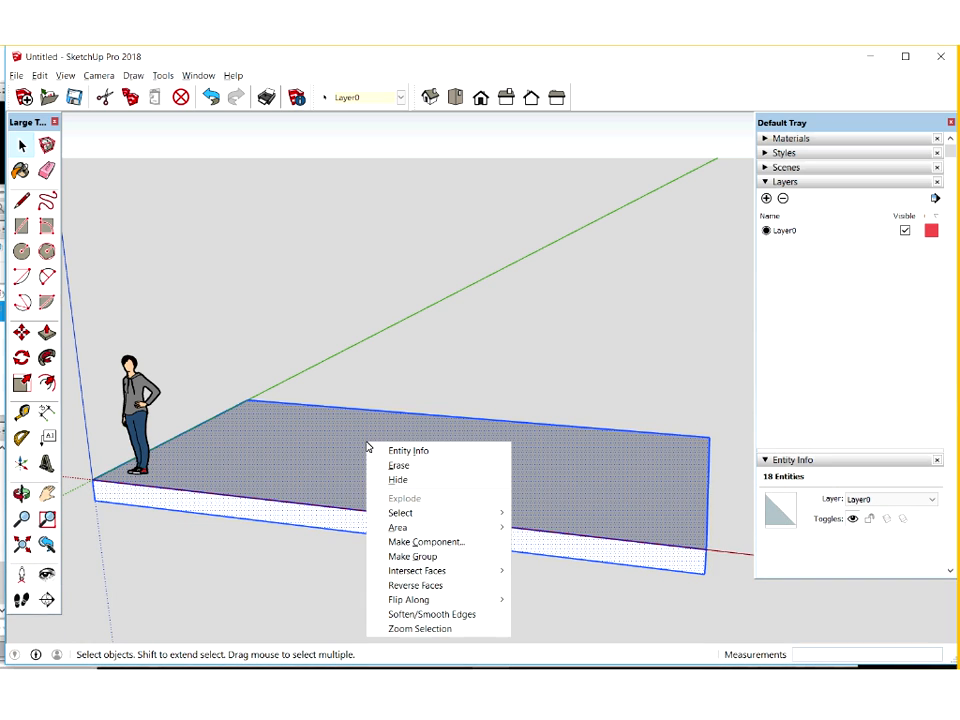
click(443, 560)
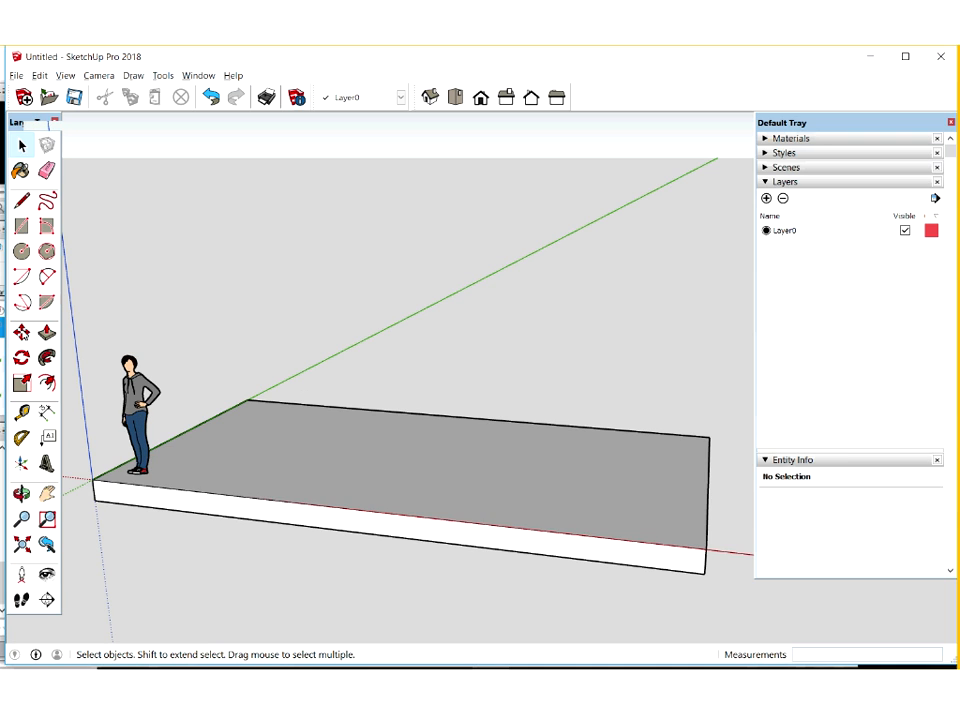
Move the standing scale figure about 1153 mm off the slab, past its short edge at the origin
click(139, 415)
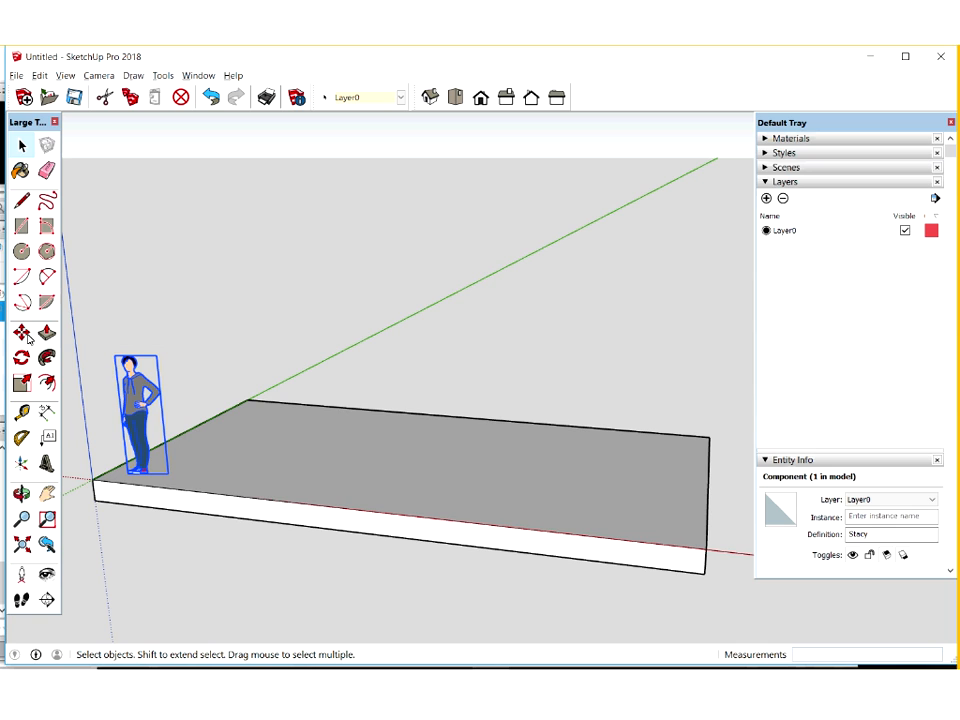
click(22, 333)
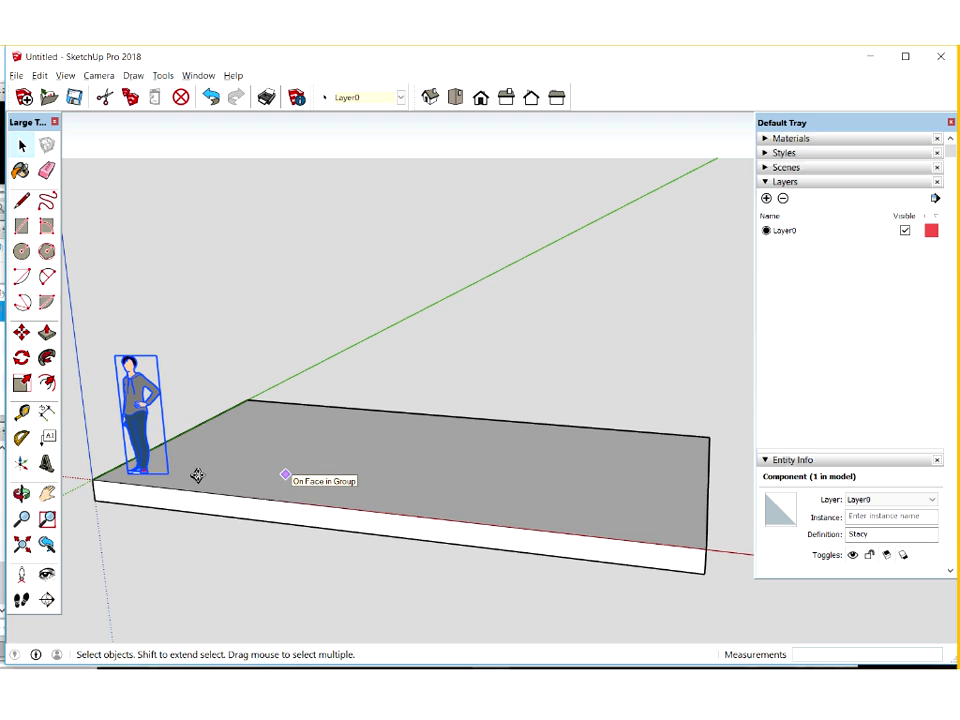
key(m)
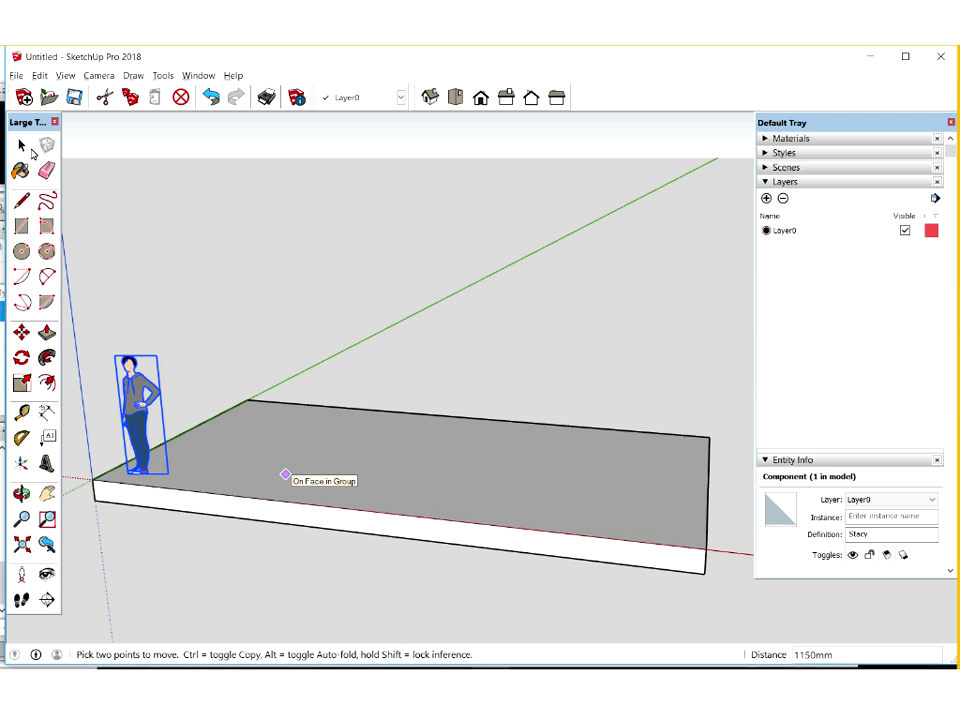
click(25, 148)
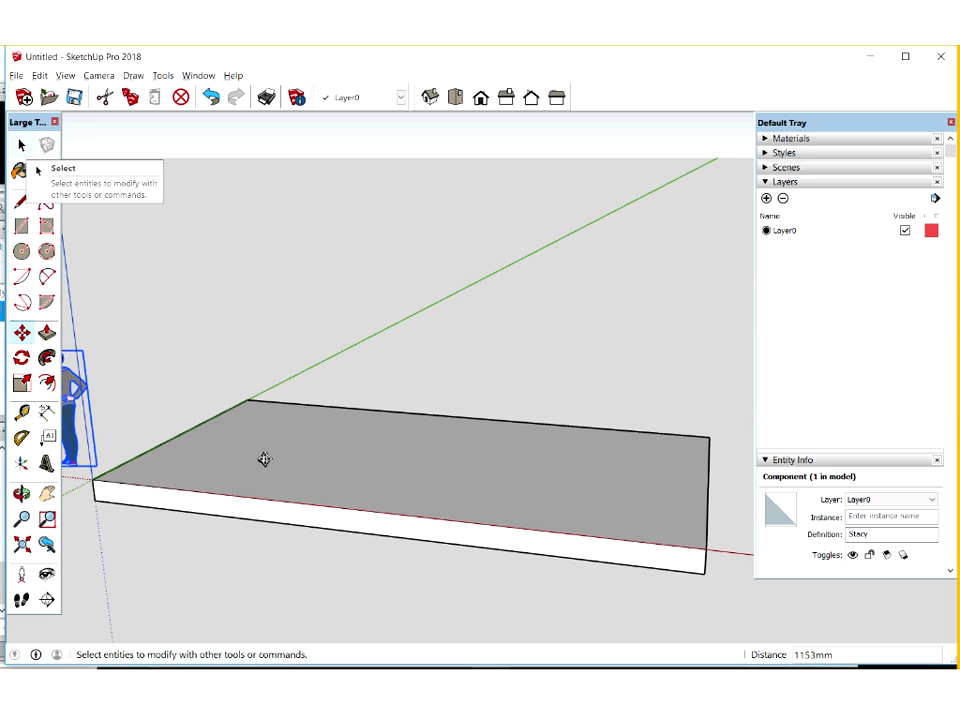
key(m)
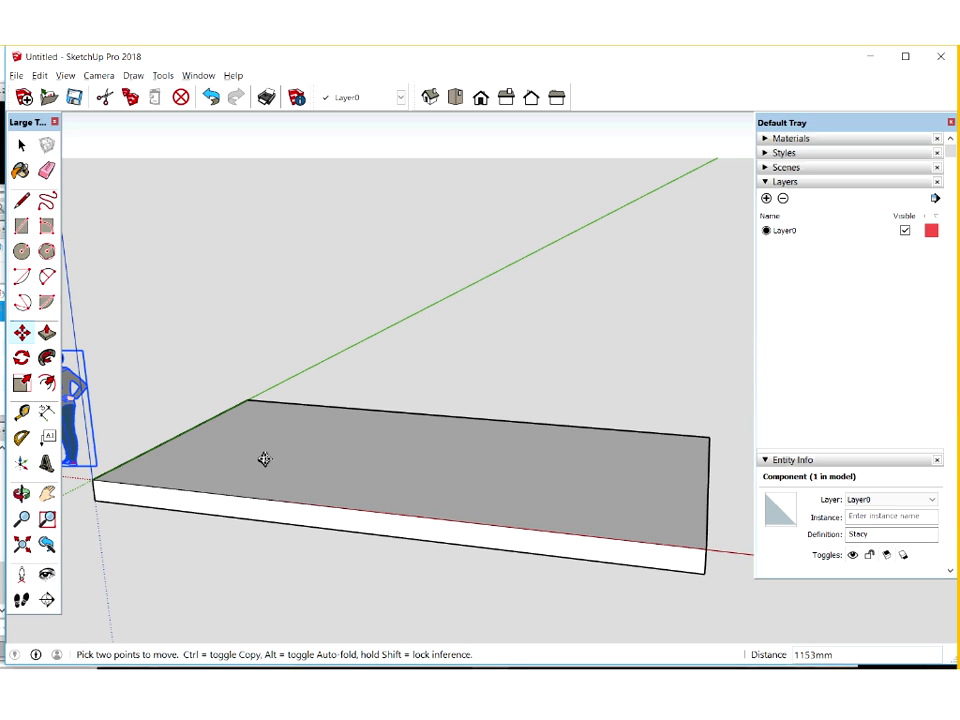
click(246, 352)
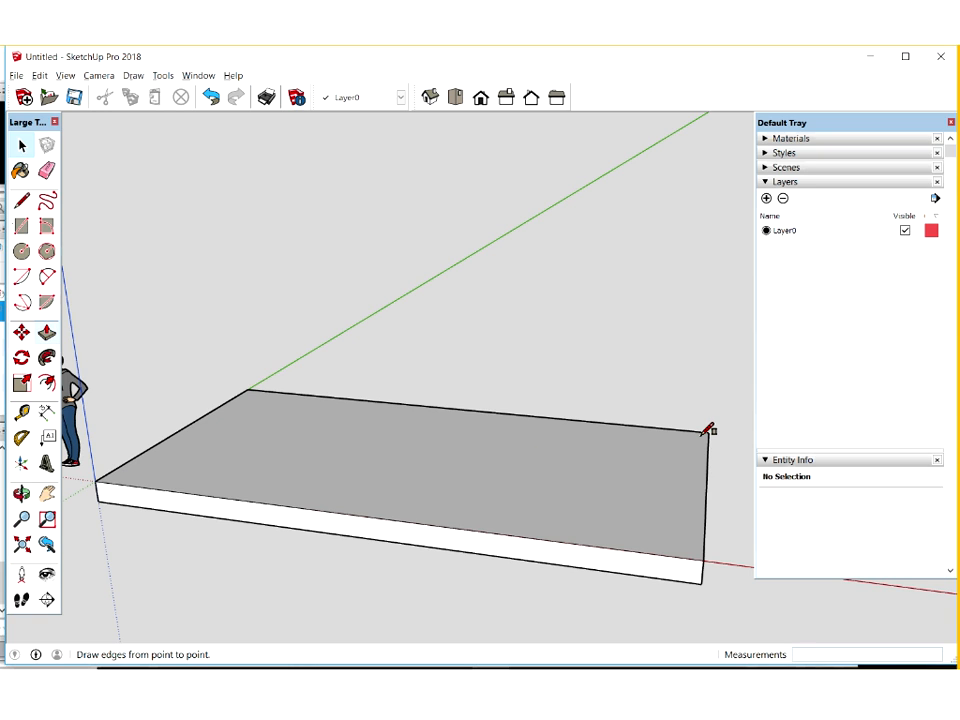
Trace the slab's top face with an 8000 × 4000 mm rectangle and offset its outline 200 mm inward
key(r)
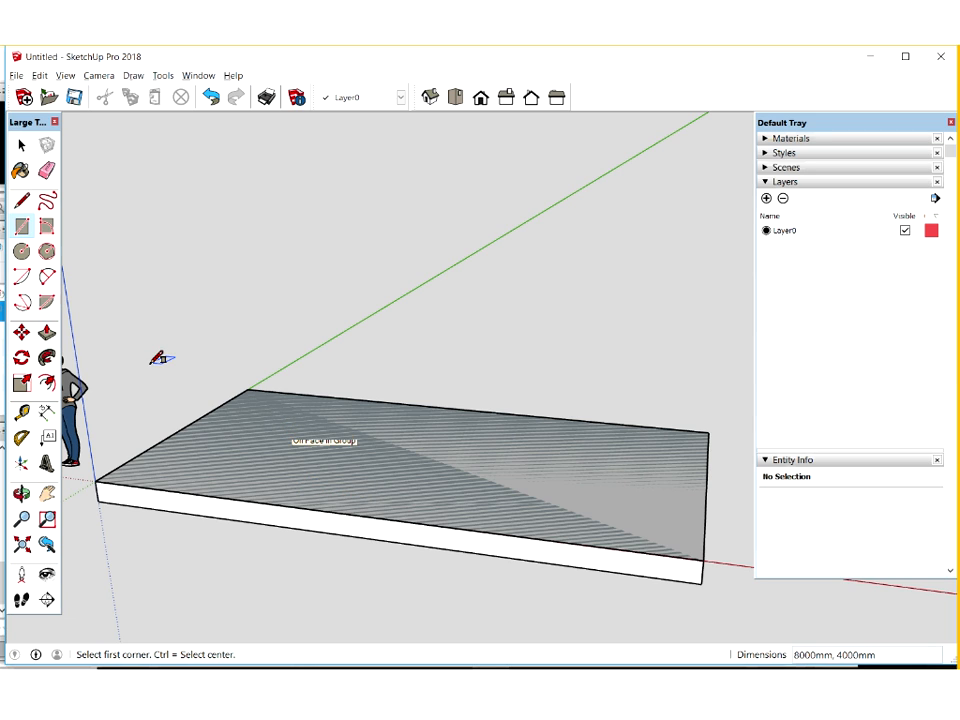
click(47, 385)
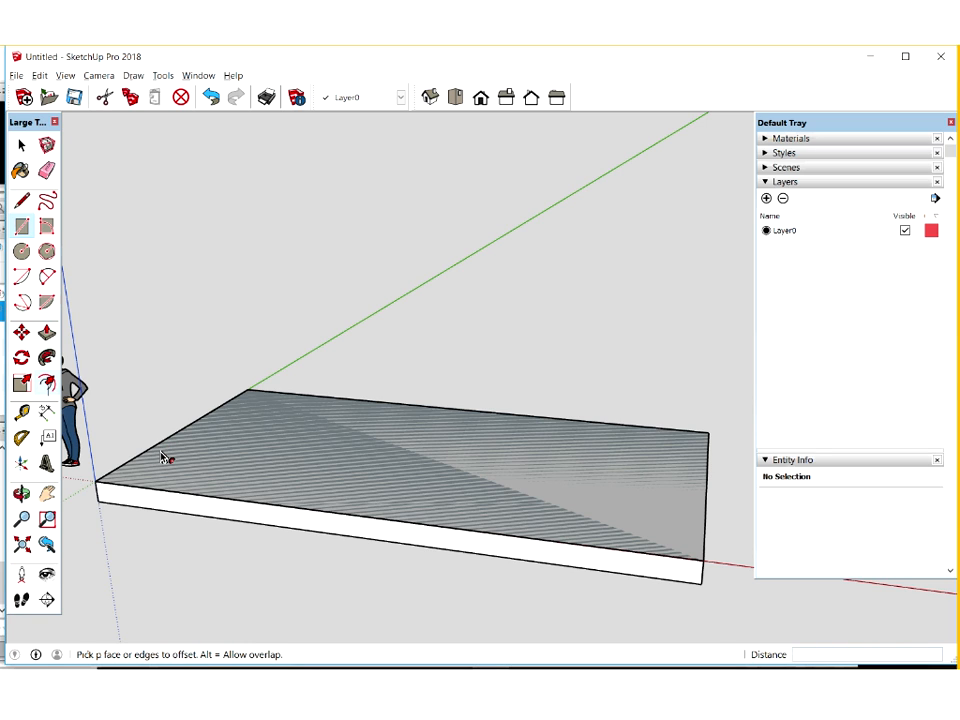
click(163, 457)
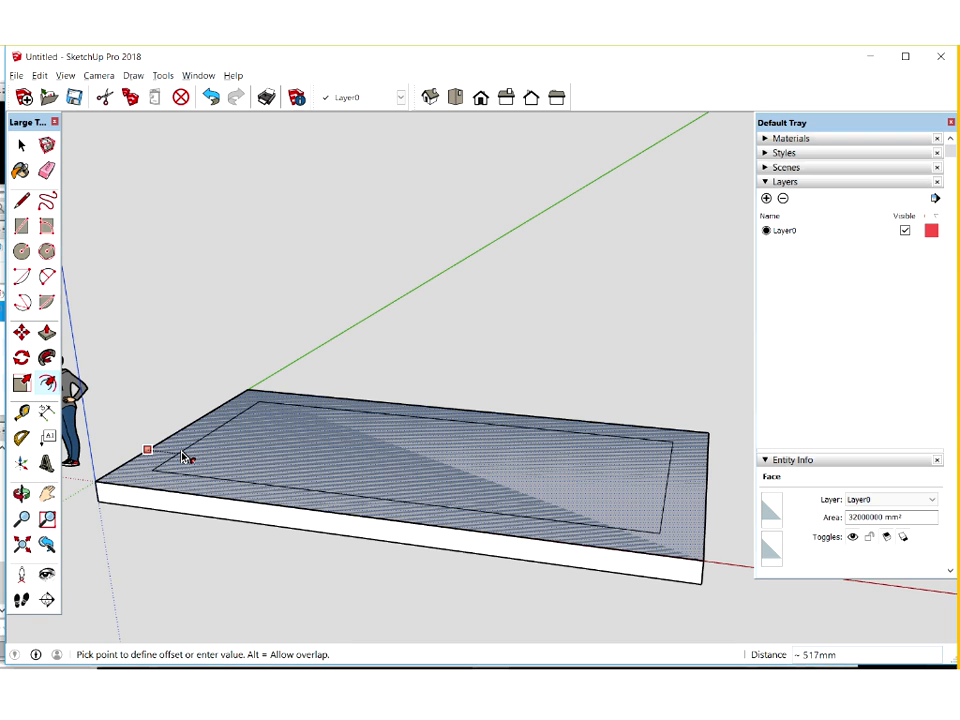
text(200)
key(Return)
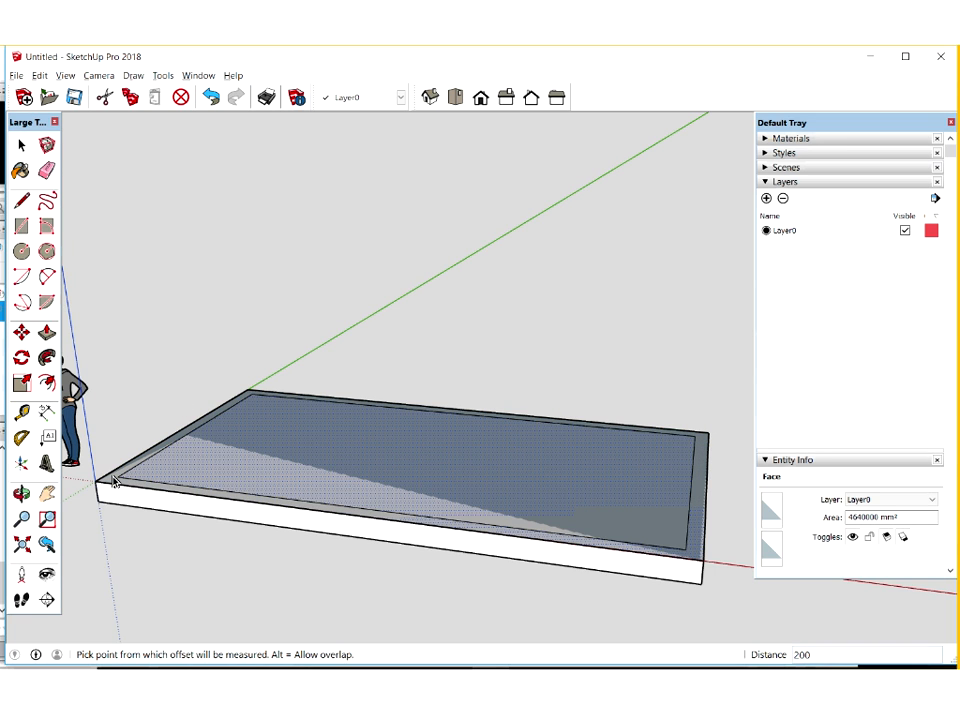
Delete the inner face enclosed by the offset outline, keeping only the wall border on the slab
key(space)
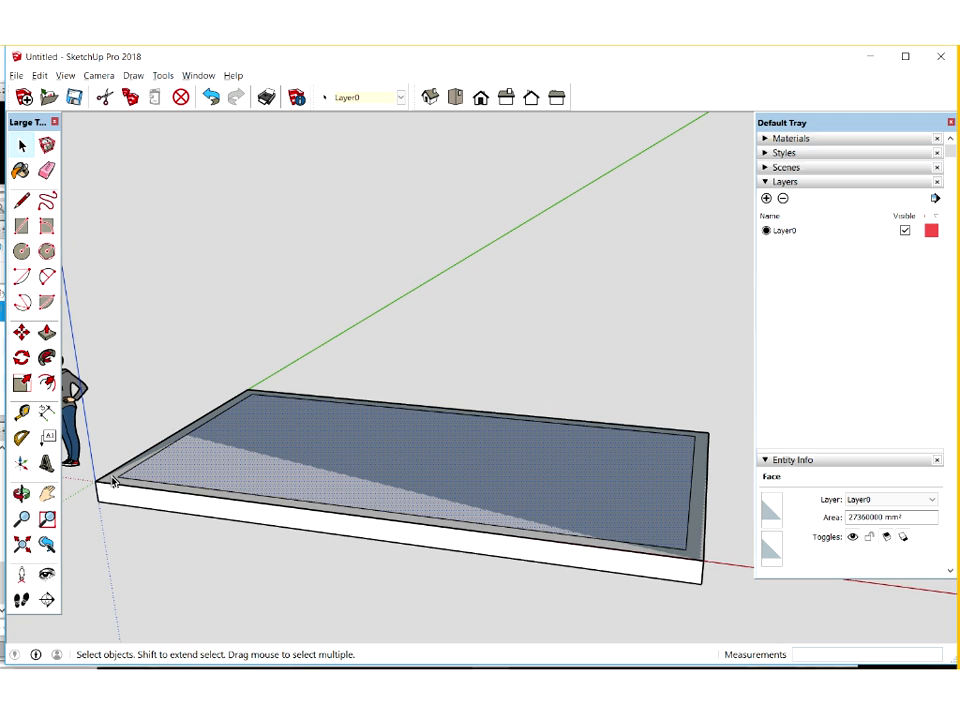
click(113, 482)
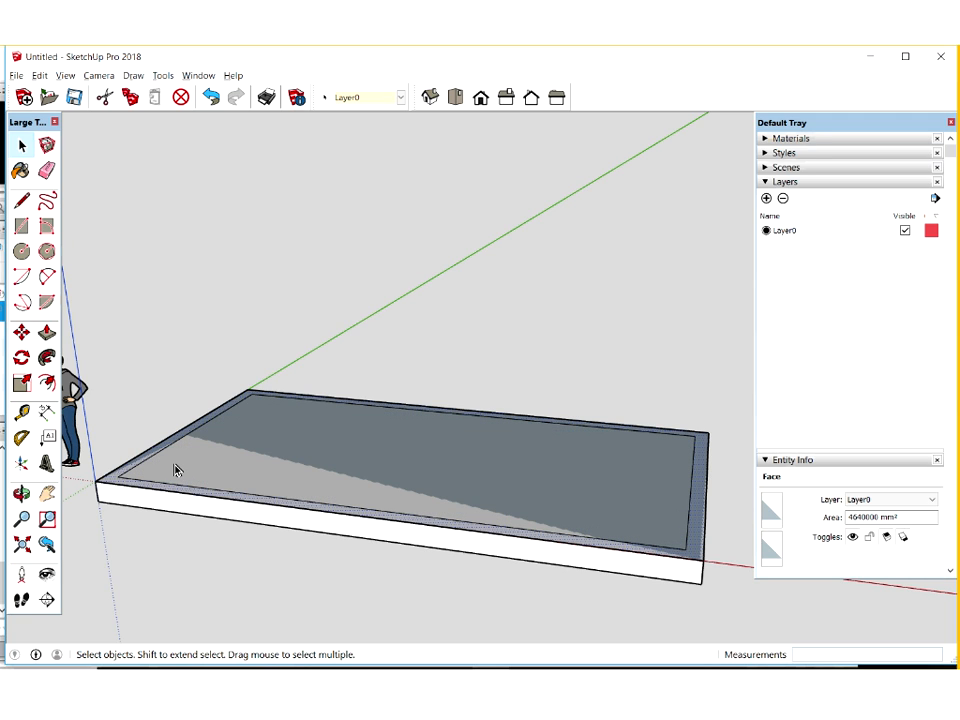
click(295, 456)
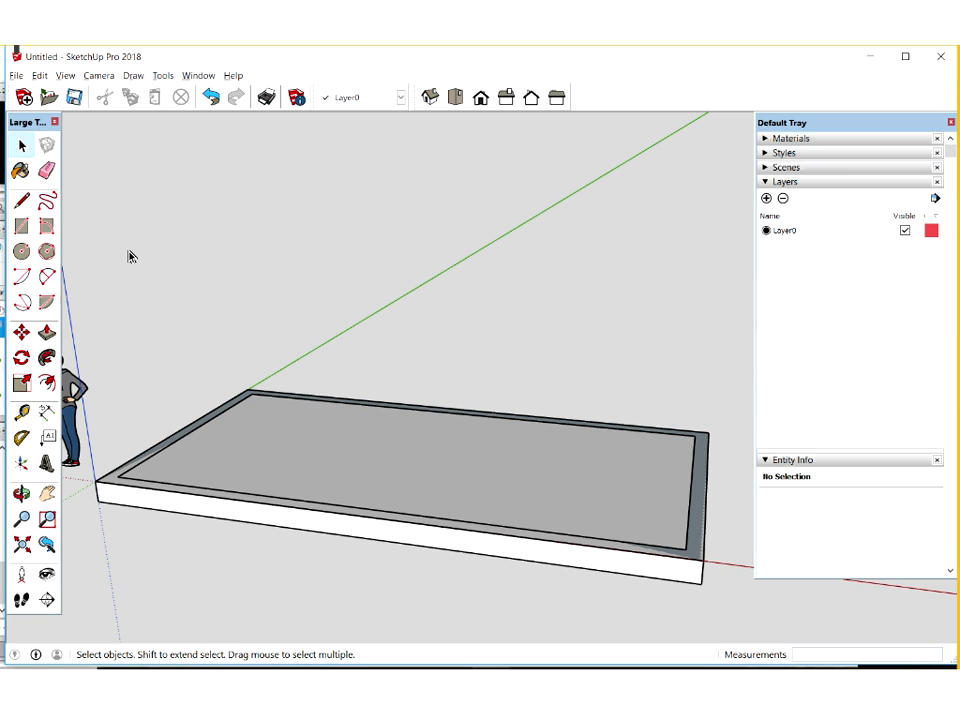
Pull the wall border face up 2400 mm to form the walls
click(47, 333)
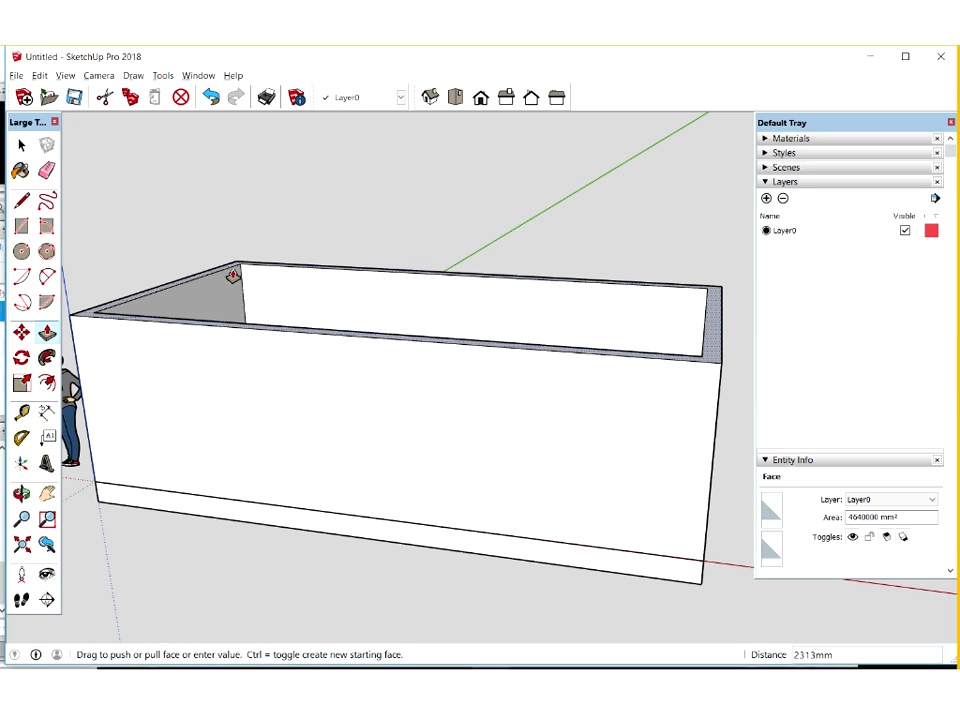
text(2400)
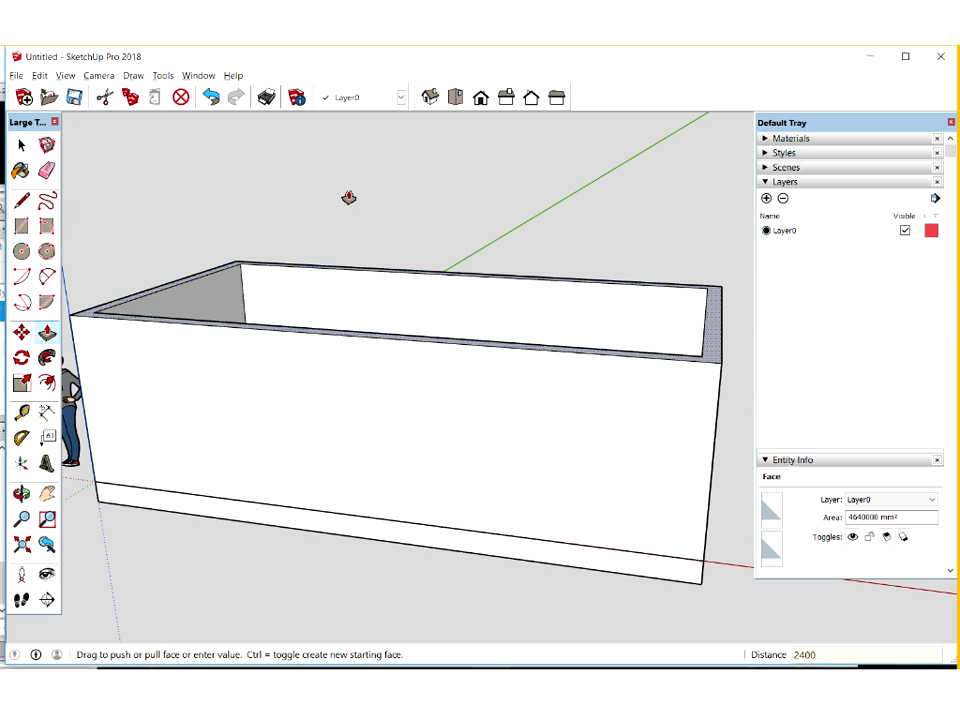
key(Return)
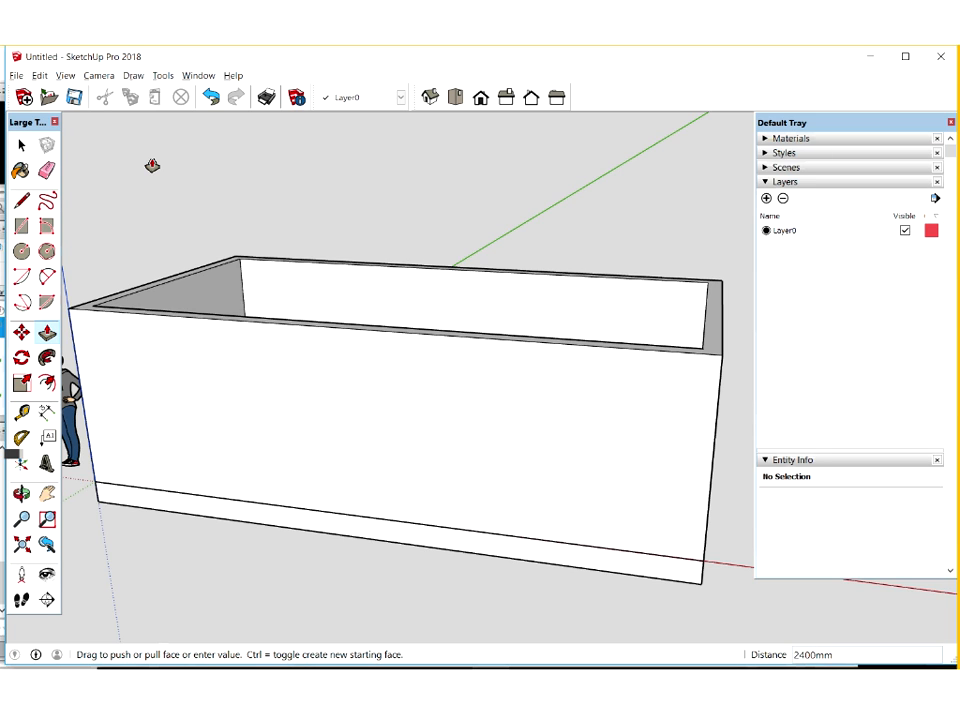
Select all connected faces and edges of the walls and make them a group separate from the floor slab
right_click(281, 337)
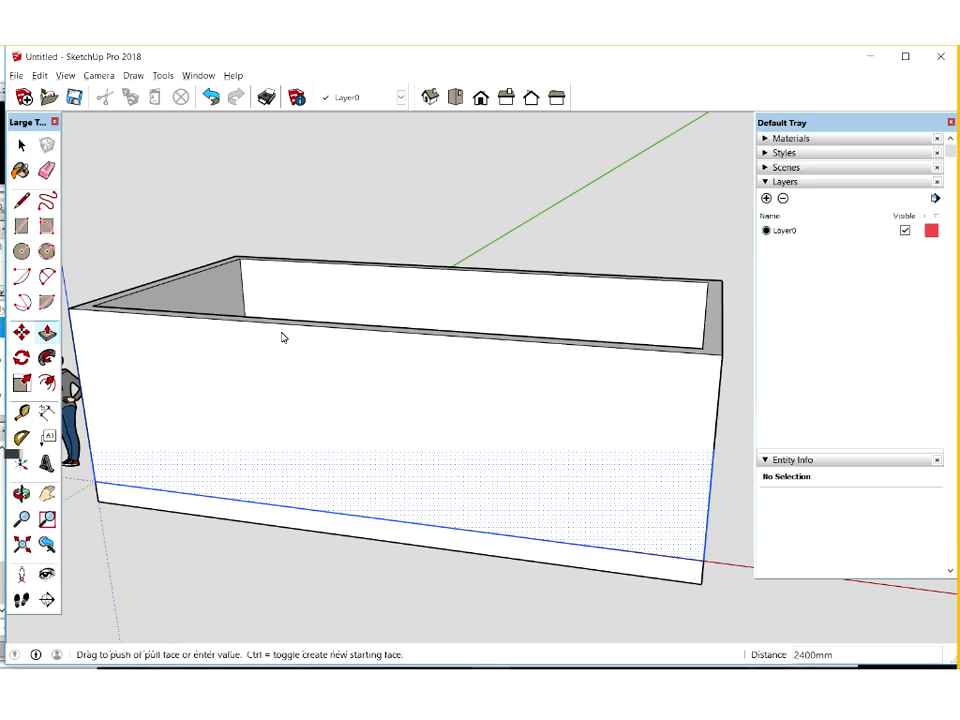
click(341, 455)
triple_click(340, 455)
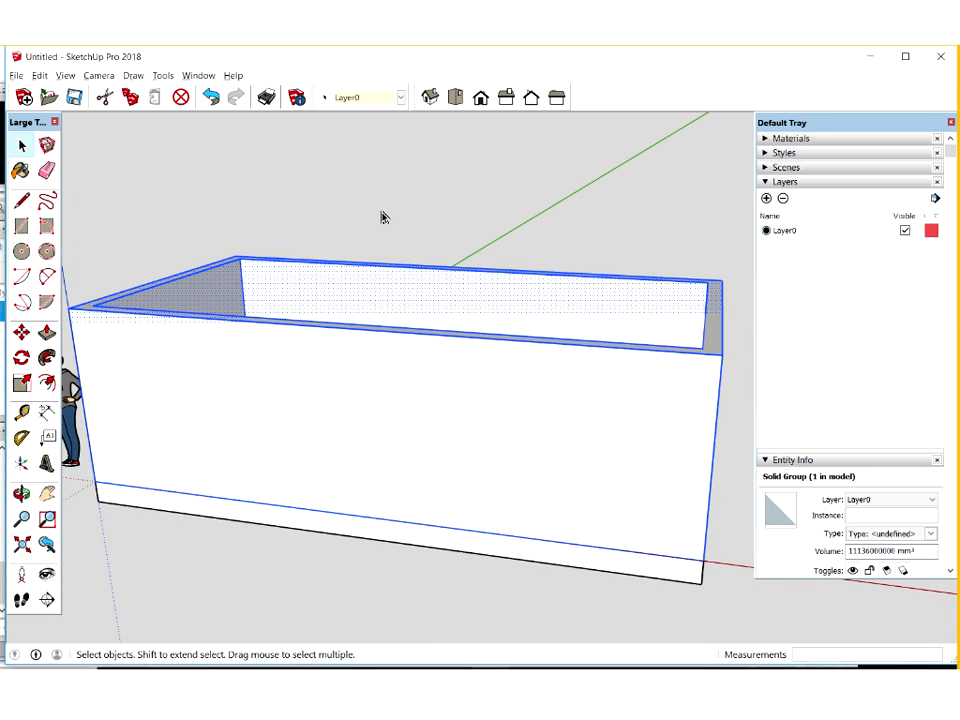
click(196, 539)
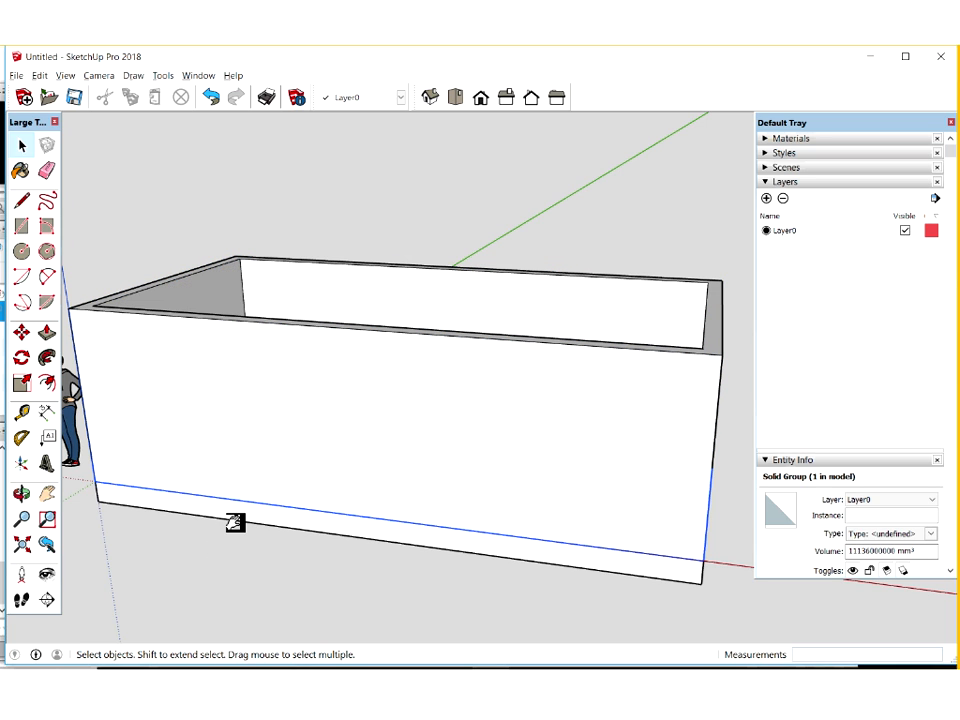
drag(235, 522, 240, 482)
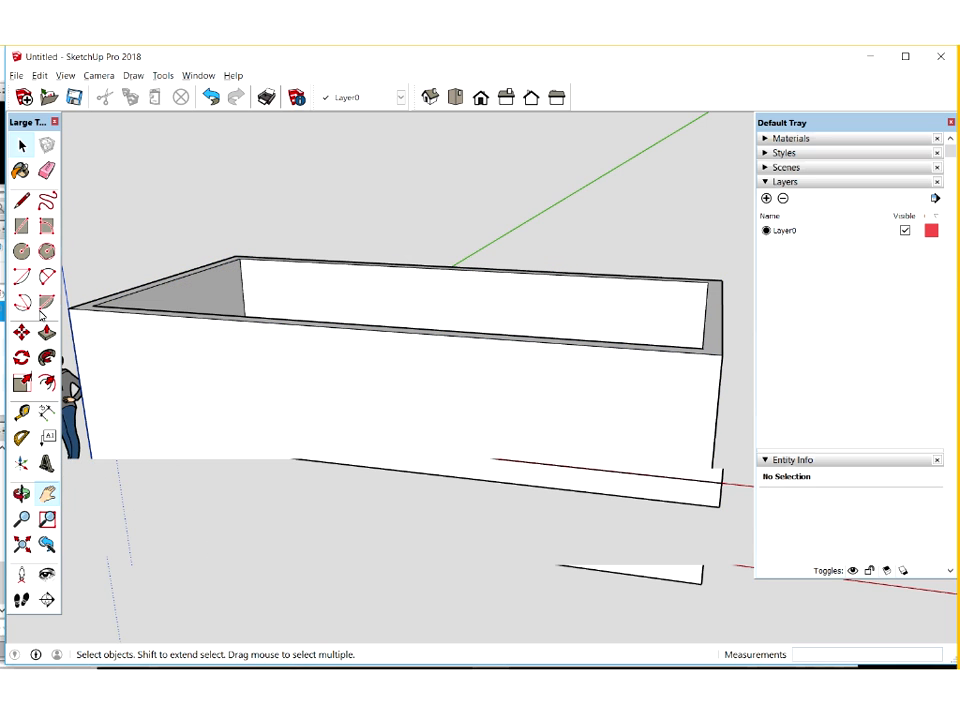
Build two loose, ungrouped boxes in front of the room, a large one and a smaller one beside it, using rectangles and Push/Pull
click(22, 228)
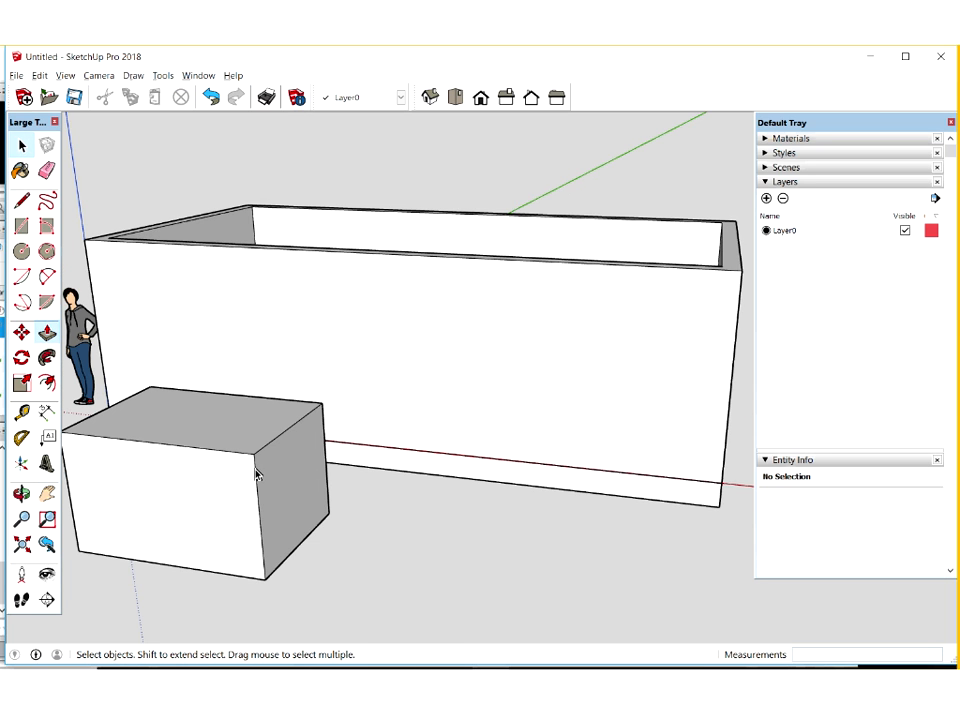
click(269, 481)
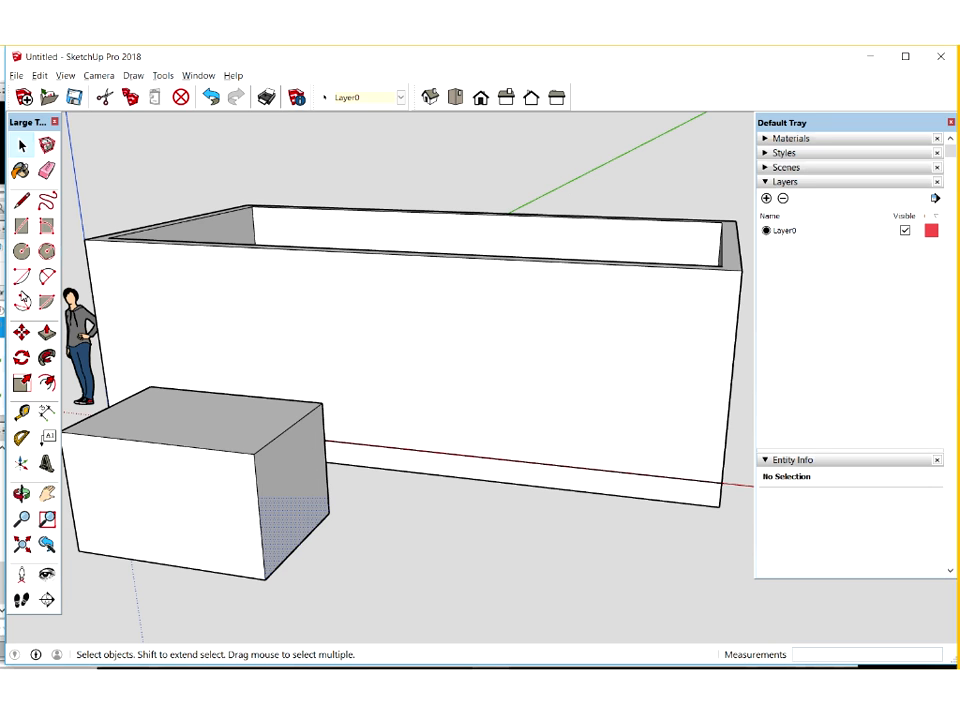
click(22, 228)
click(46, 333)
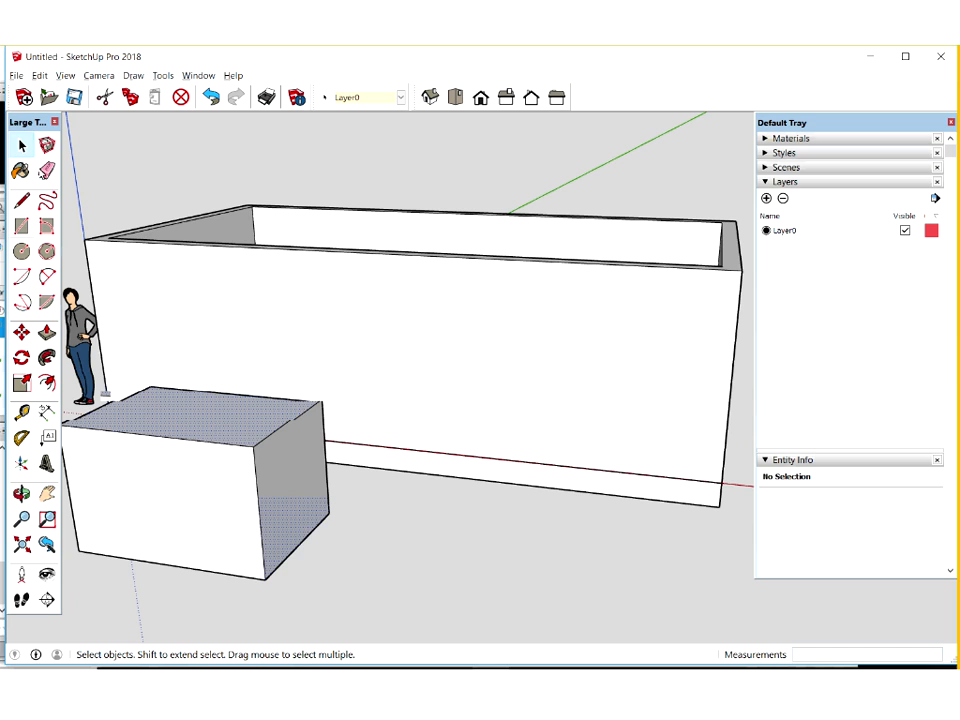
click(218, 422)
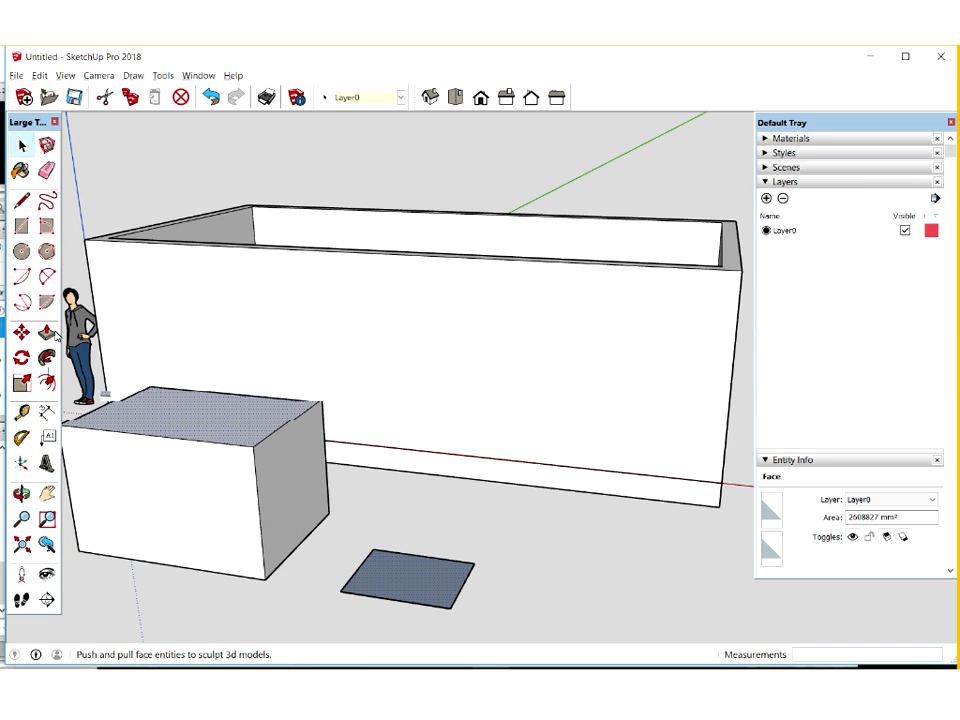
click(46, 333)
click(398, 549)
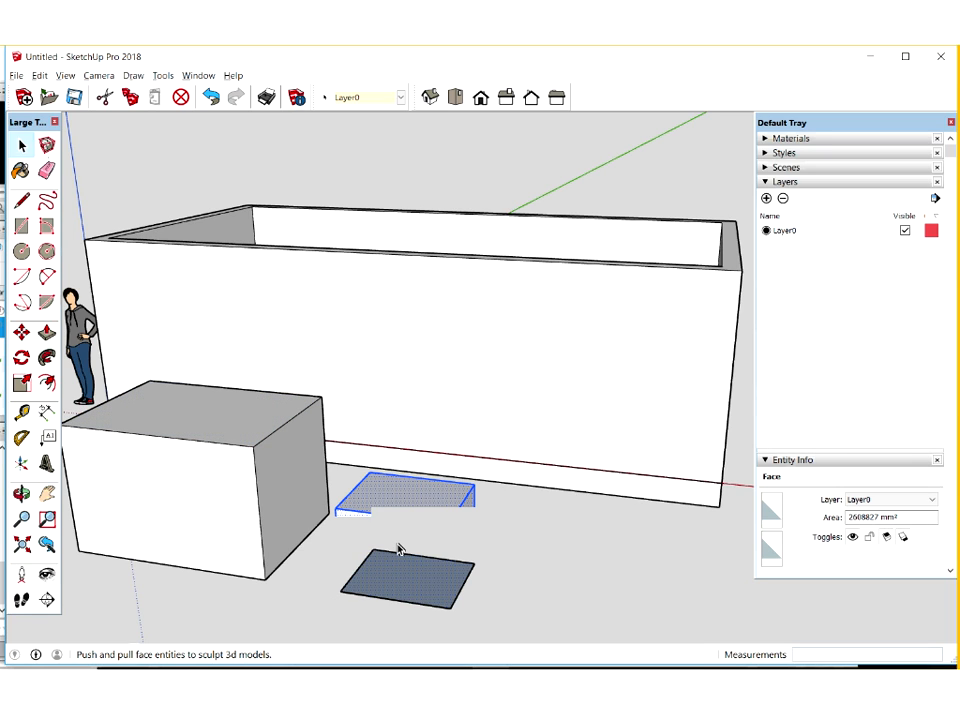
Move the smaller box against the large one, and shift it again to test how ungrouped geometry sticks together
click(23, 333)
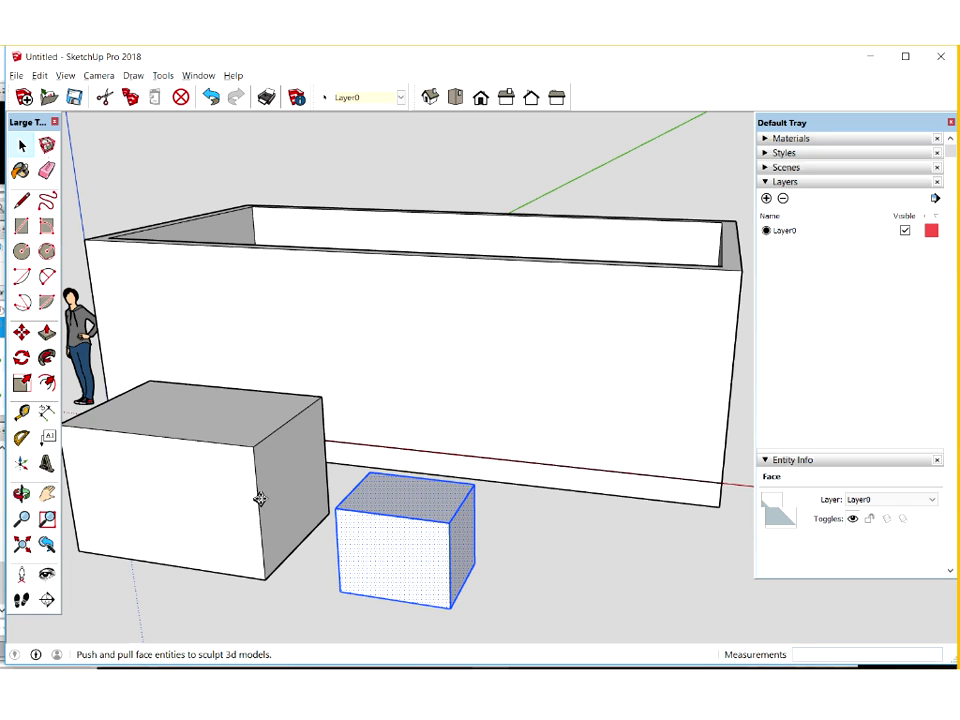
click(437, 576)
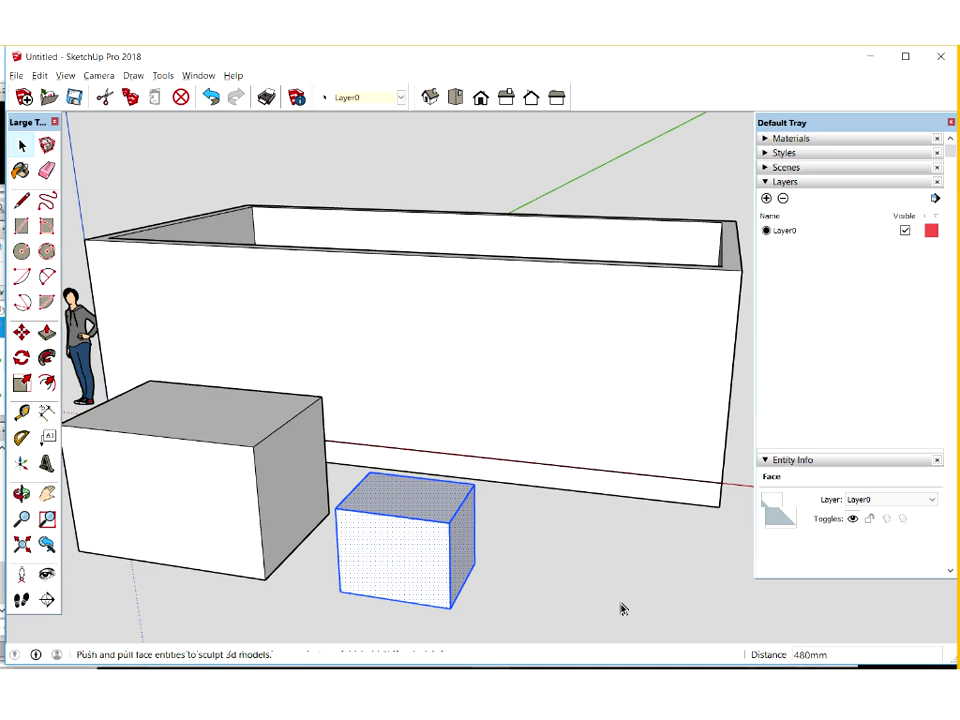
key(space)
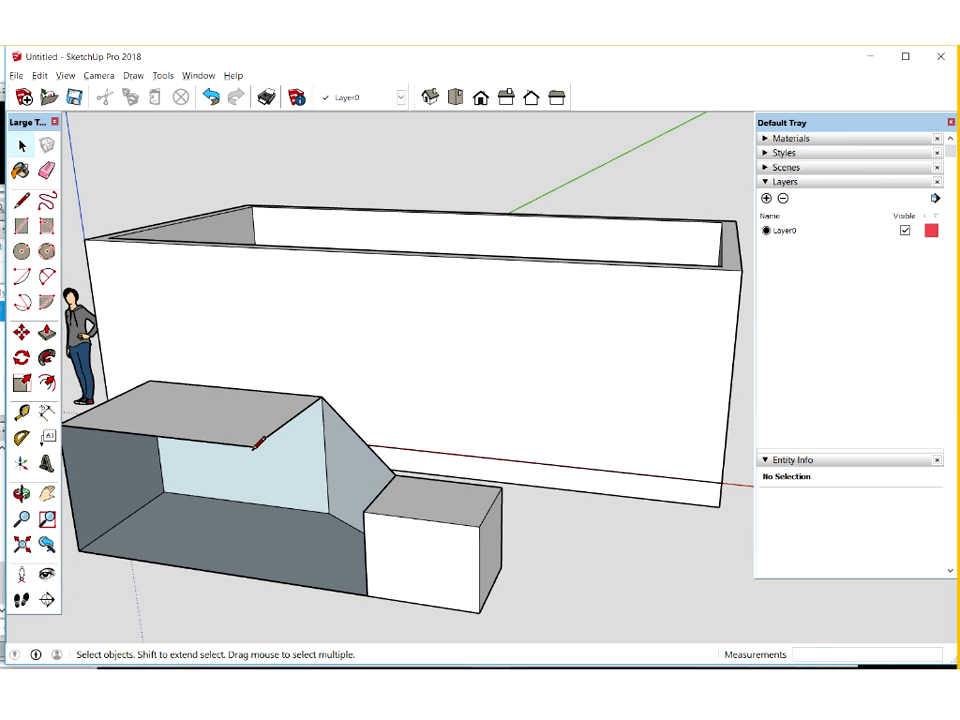
Draw an edge between the two boxes' near upper corners to close the open faces, and move the smaller box's corner to distort the shape
click(257, 443)
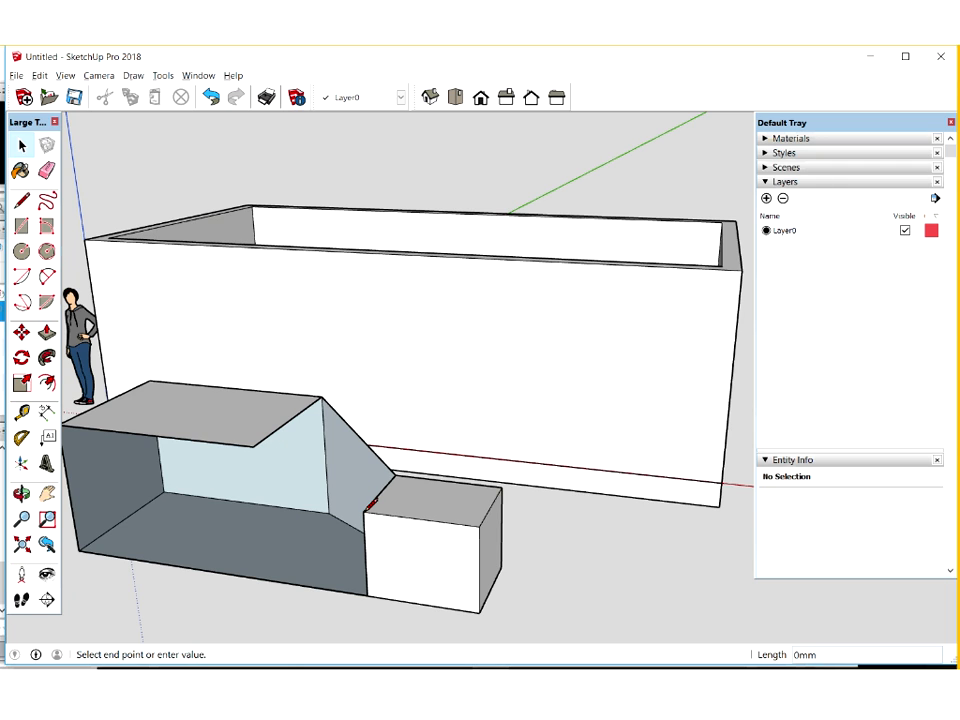
key(l)
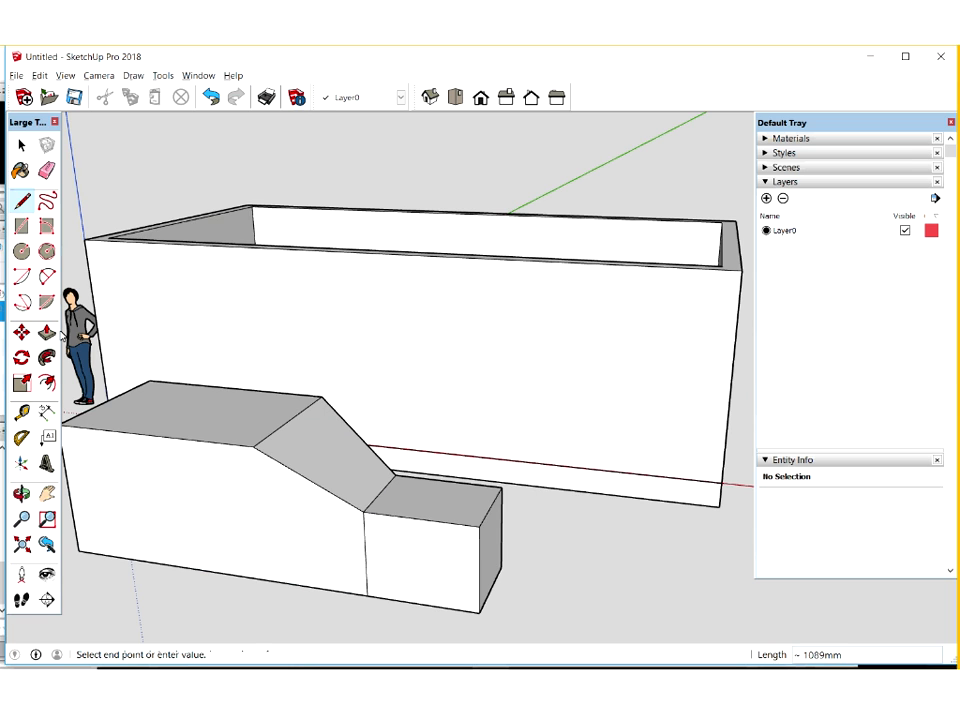
click(22, 333)
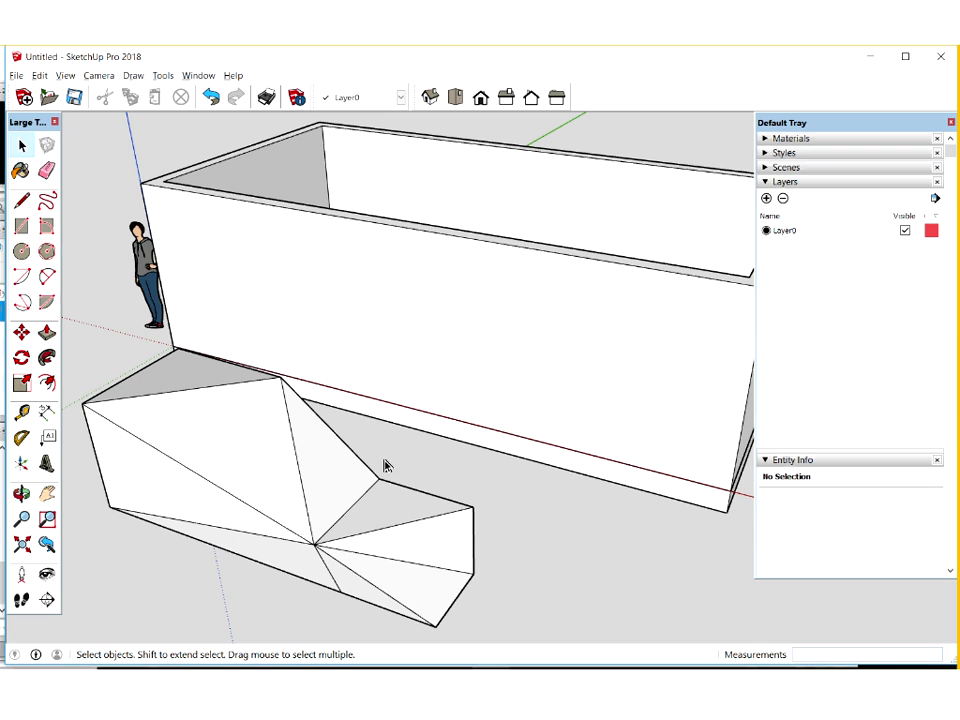
key(b)
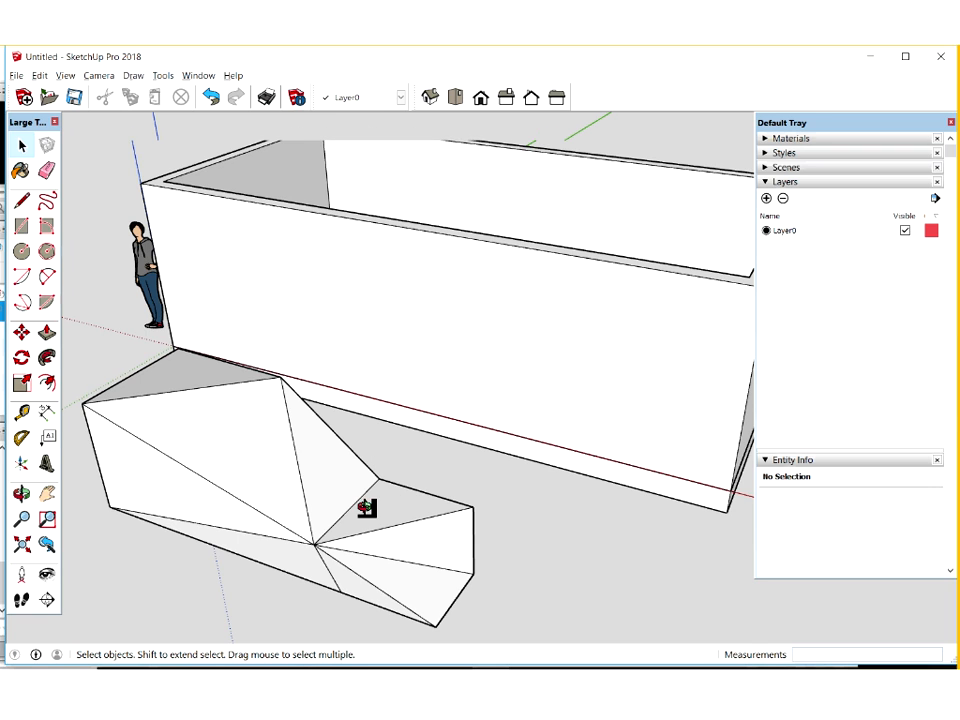
middle_drag(403, 497, 333, 465)
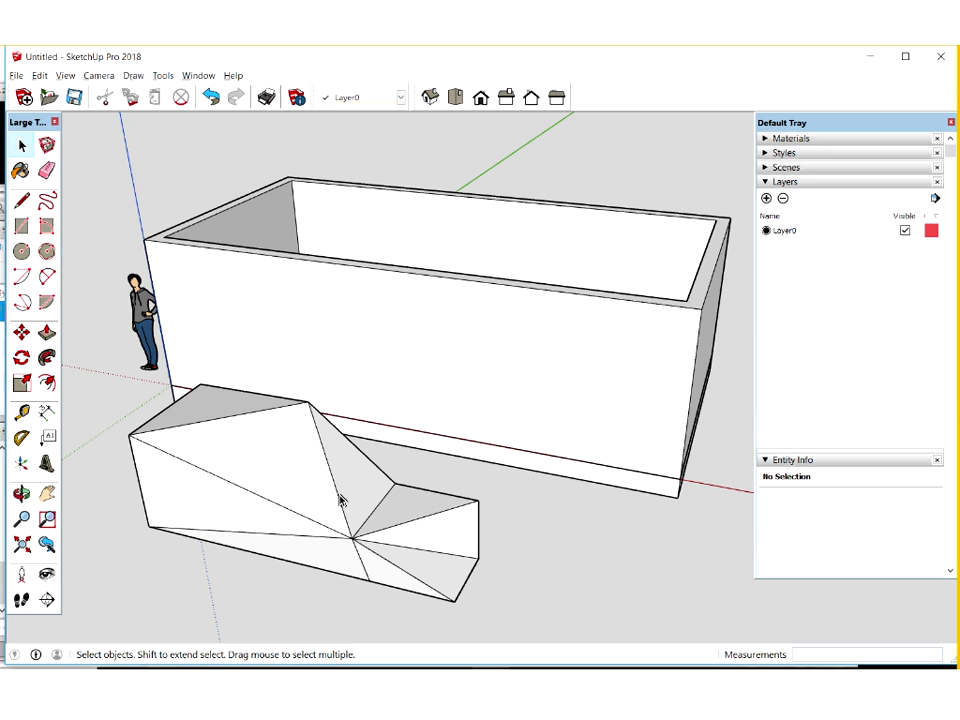
Delete the whole joined test shape in front of the room, leaving the wall and floor groups
click(243, 481)
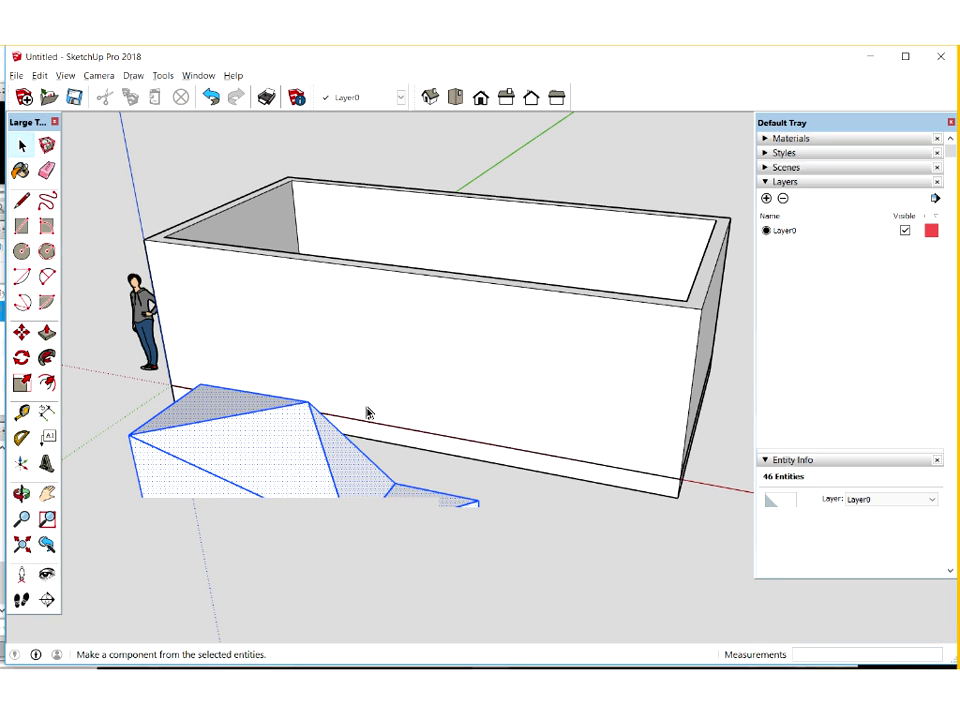
key(Delete)
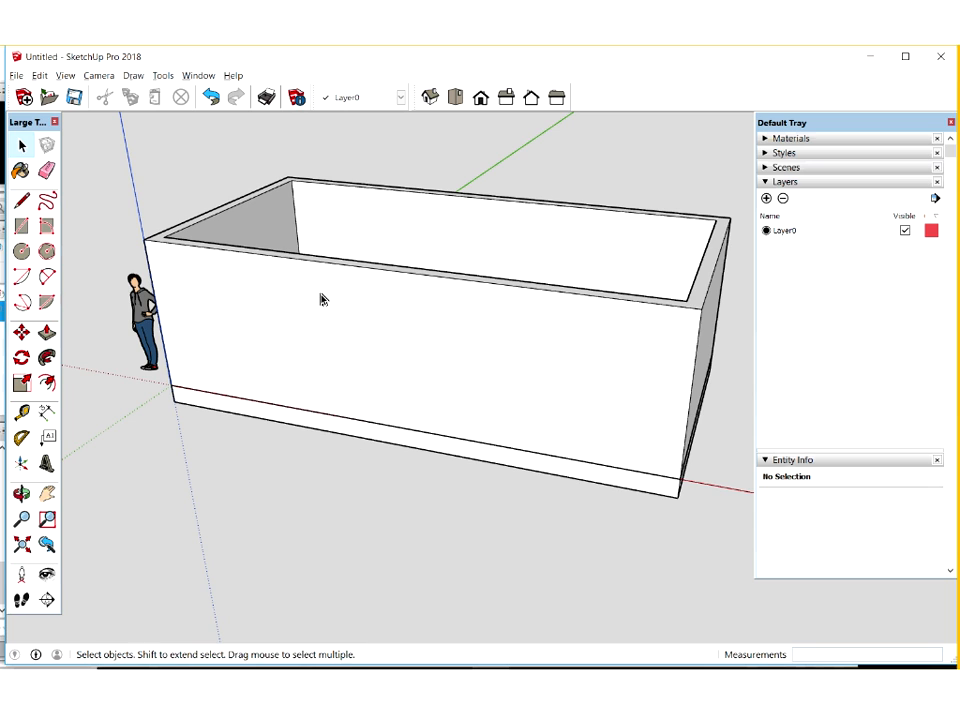
click(321, 299)
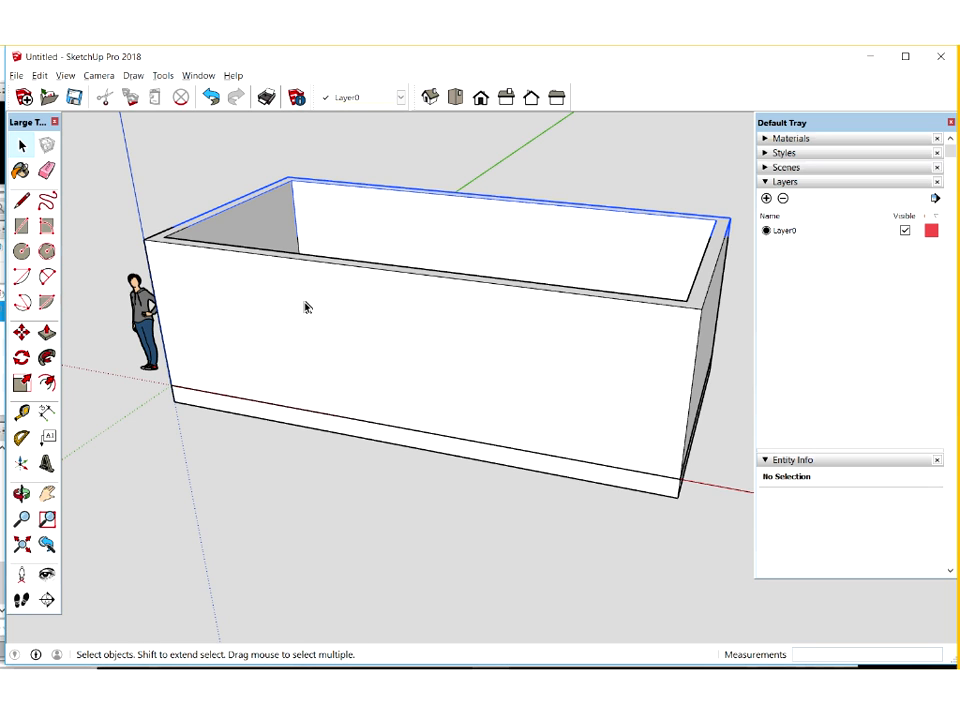
click(394, 442)
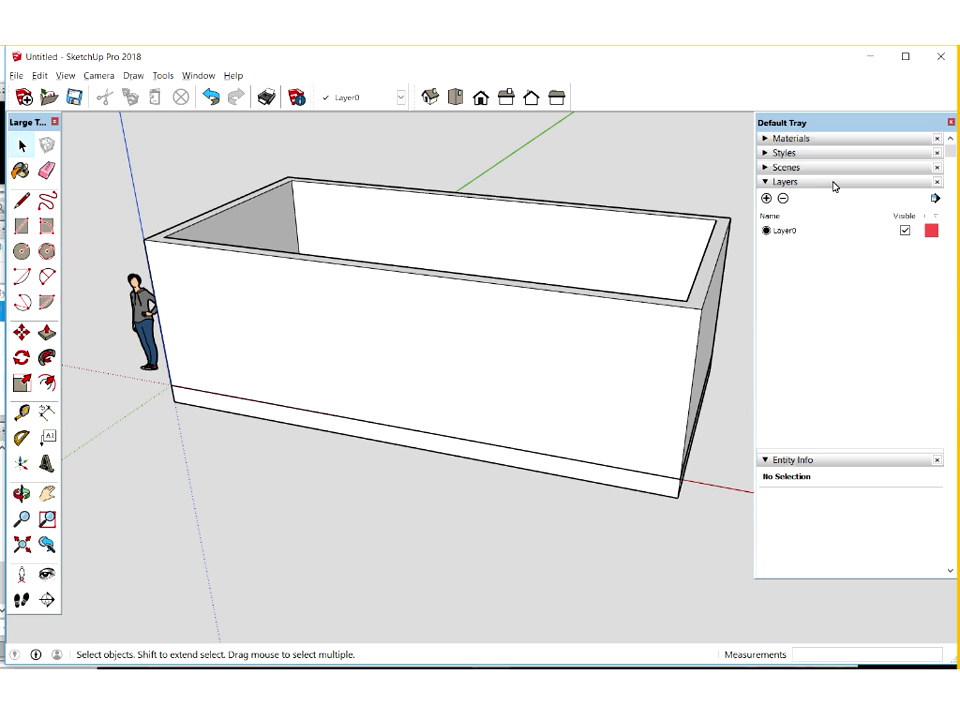
Add five layers named Floor, Walls, People, Furniture and Ceiling
click(196, 75)
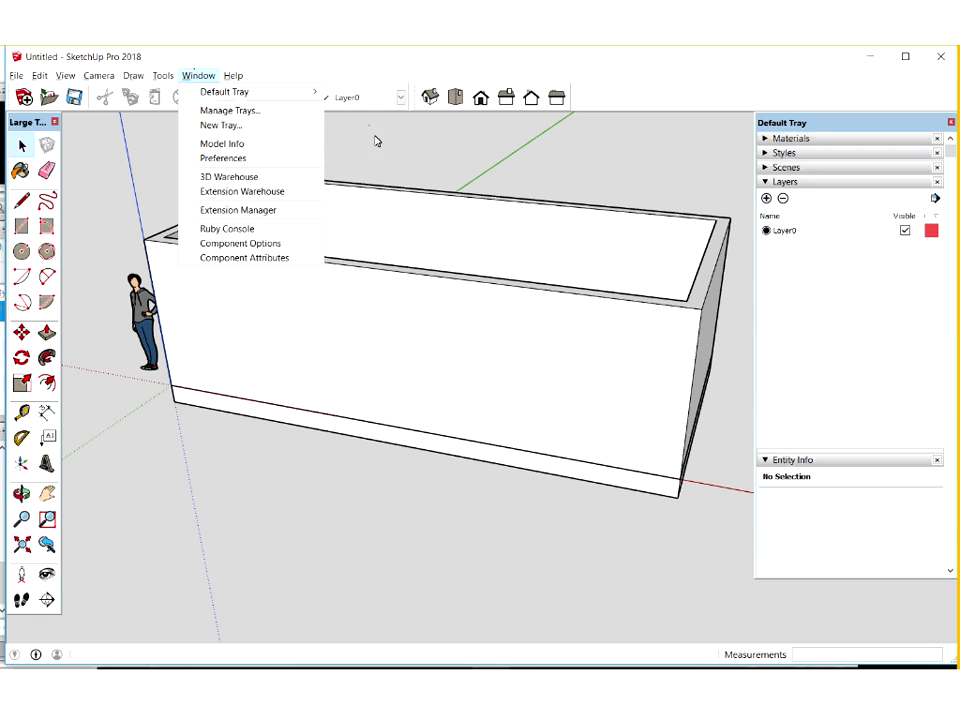
mouse_move(224, 92)
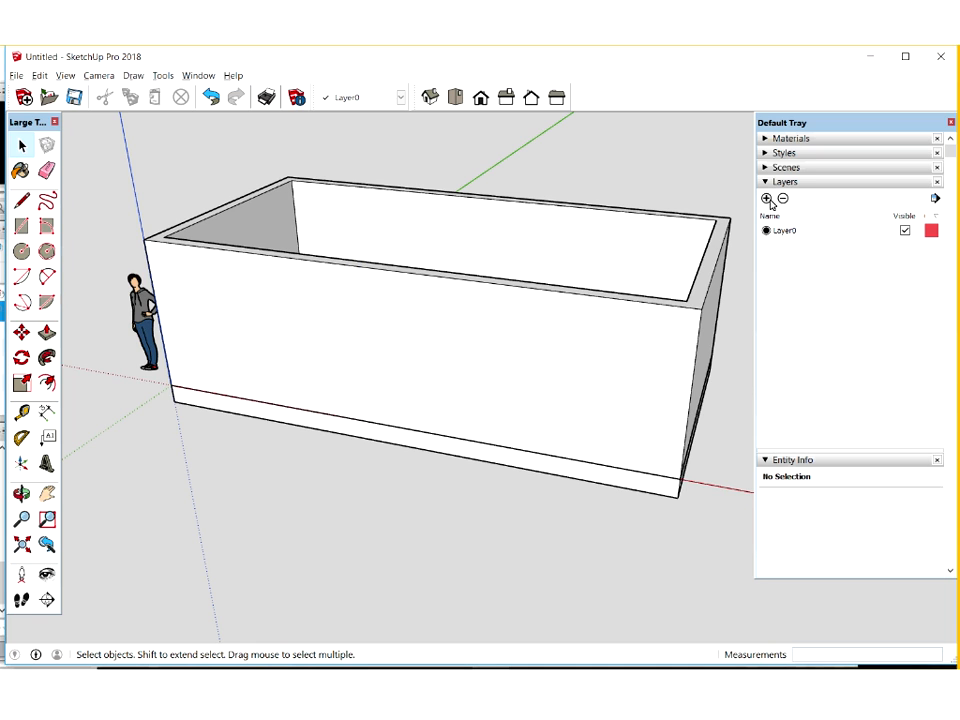
click(768, 199)
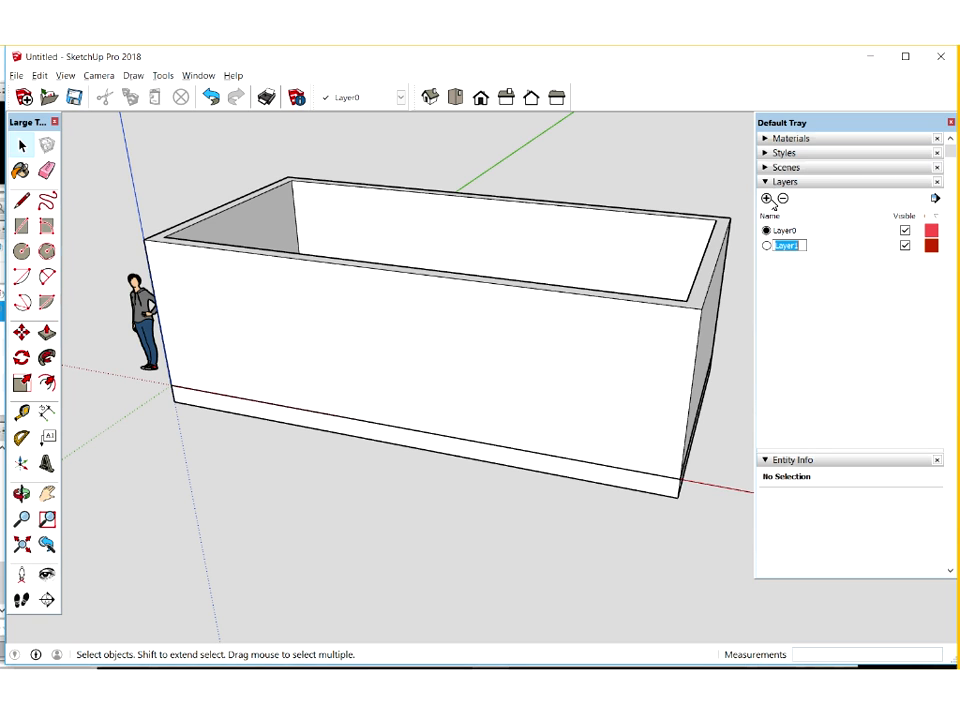
text(Floor)
key(Return)
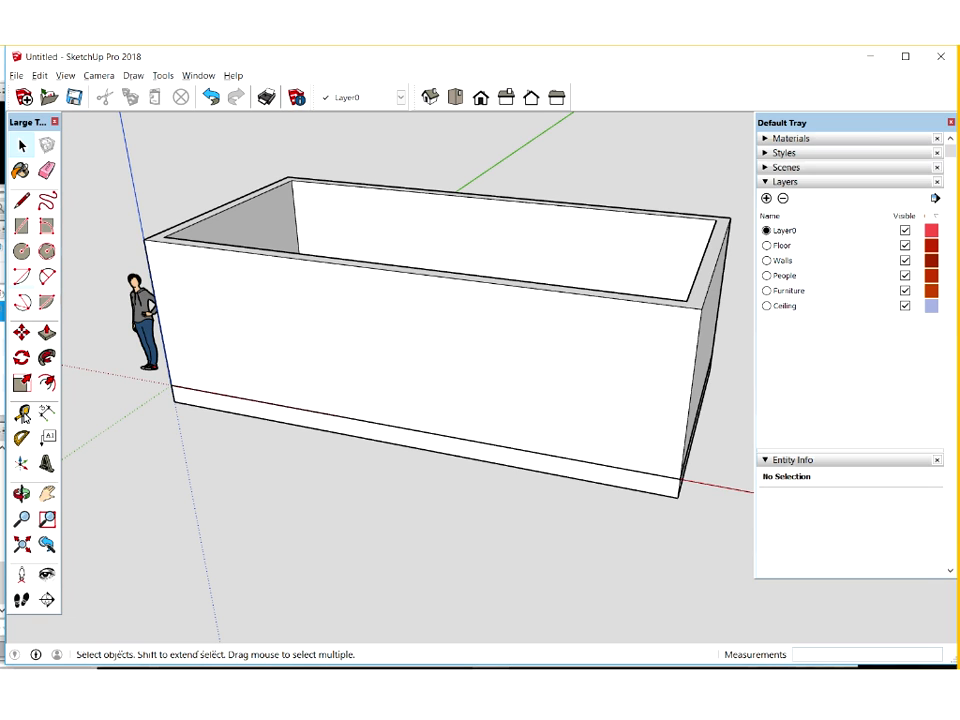
Place a vertical Tape Measure guide on the long front wall, offset inward from its edge at the origin
click(22, 413)
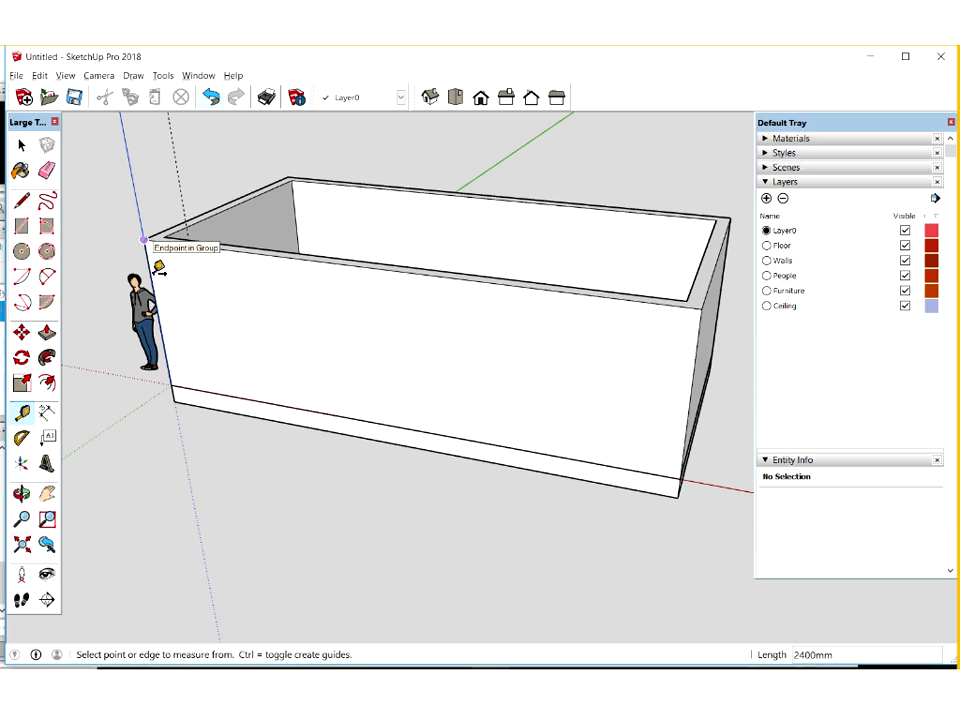
click(212, 281)
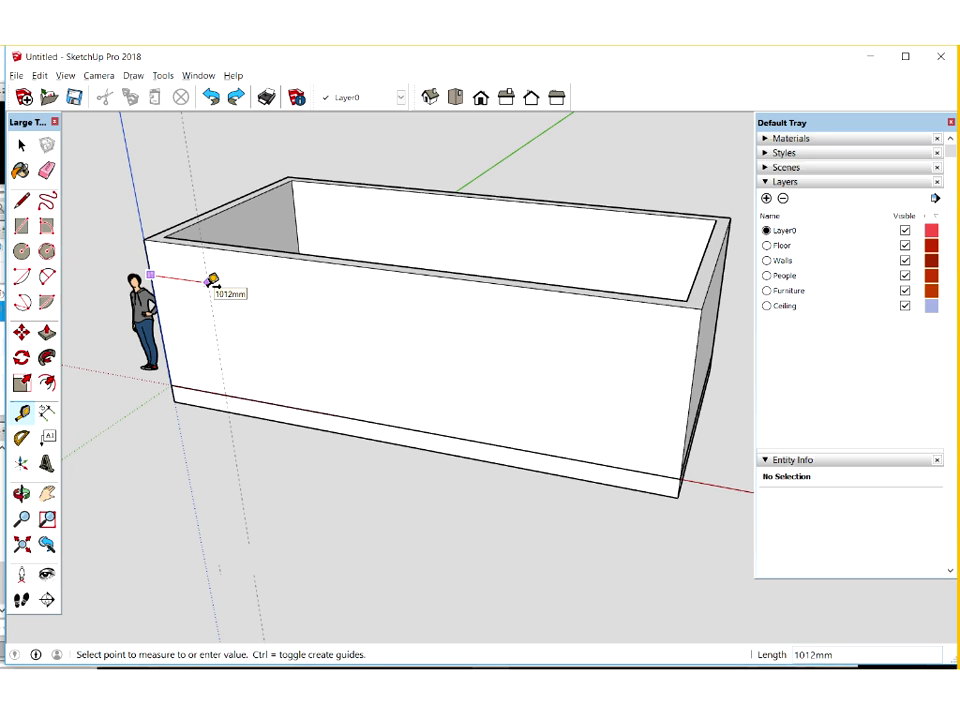
click(210, 282)
Add a second vertical guide 920 mm from the first and a horizontal guide 2100 mm above the front wall's base
click(209, 297)
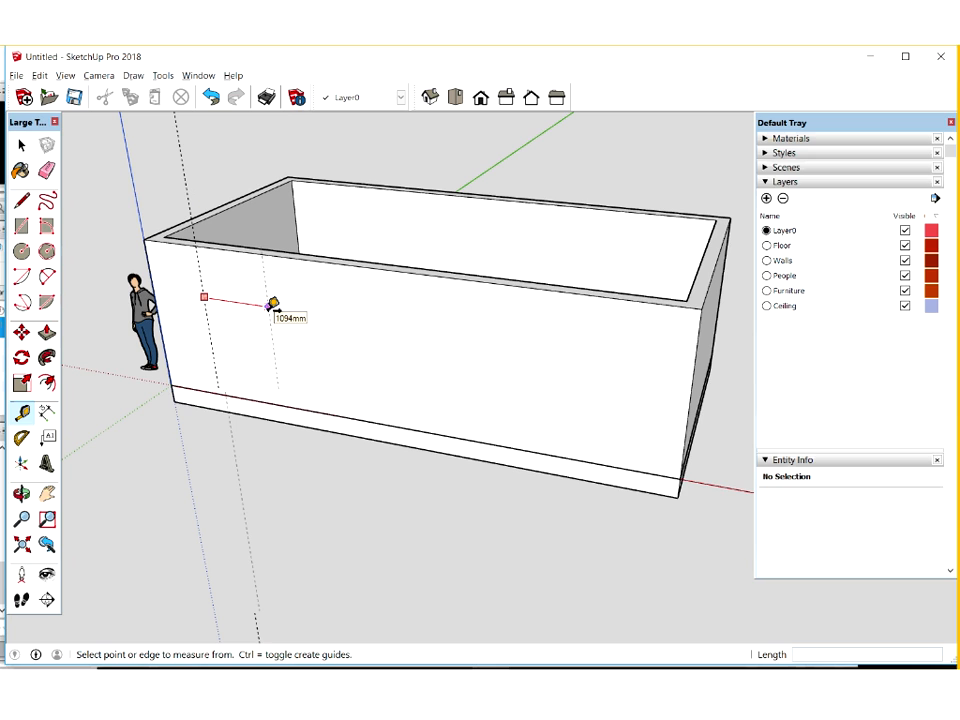
text(920)
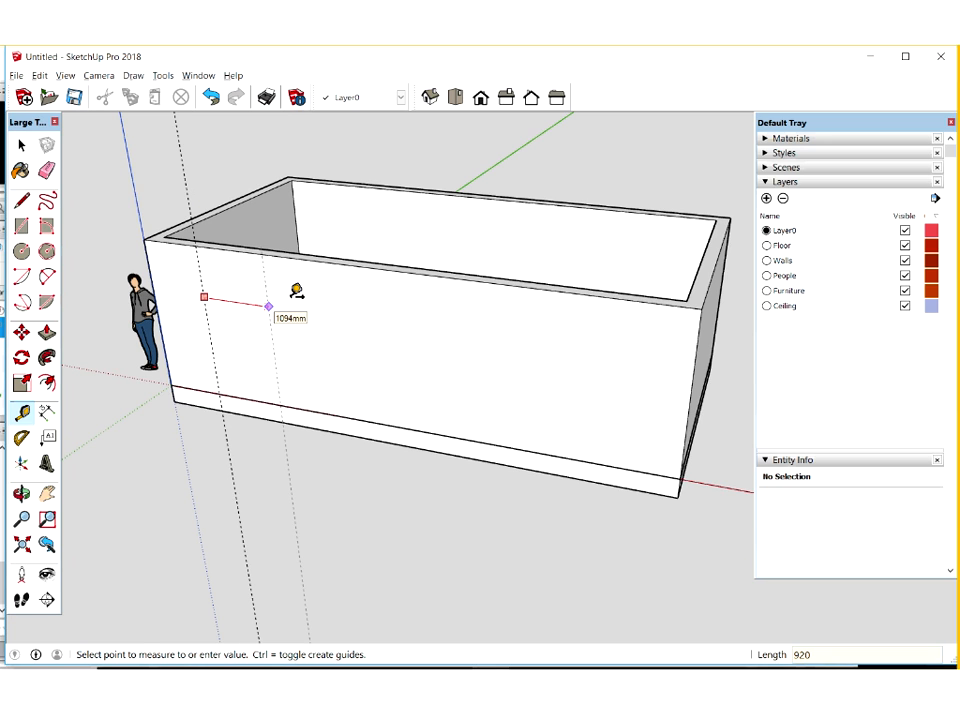
text(2100)
key(Return)
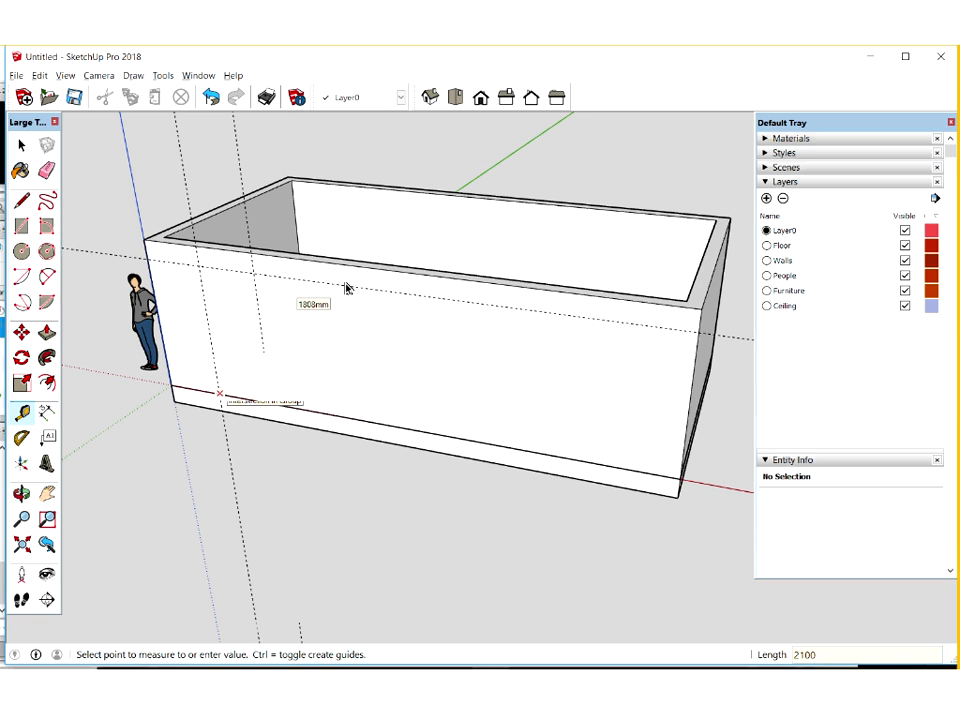
Inside the walls group, draw a 920 × 2100 mm door rectangle on the front wall from the first guide at its base
key(space)
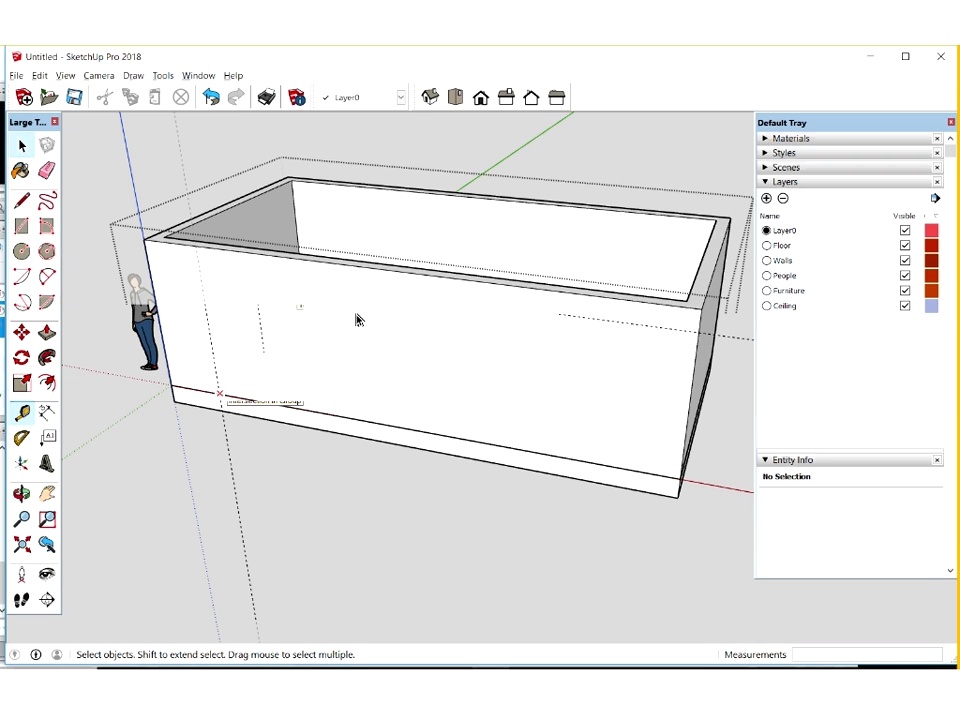
double_click(357, 320)
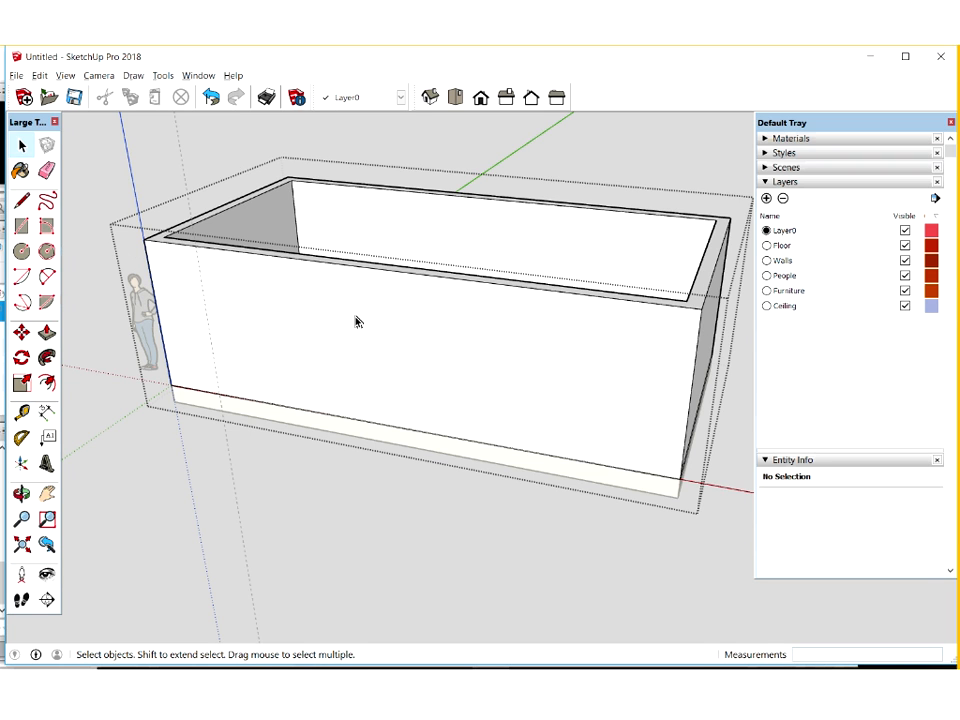
click(22, 227)
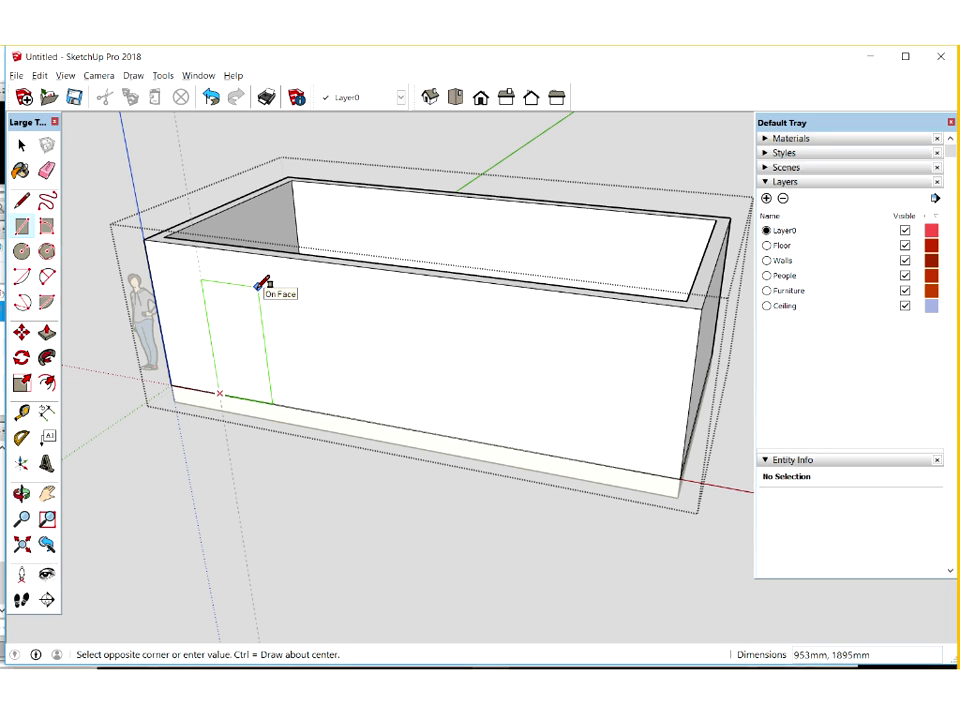
text(92)
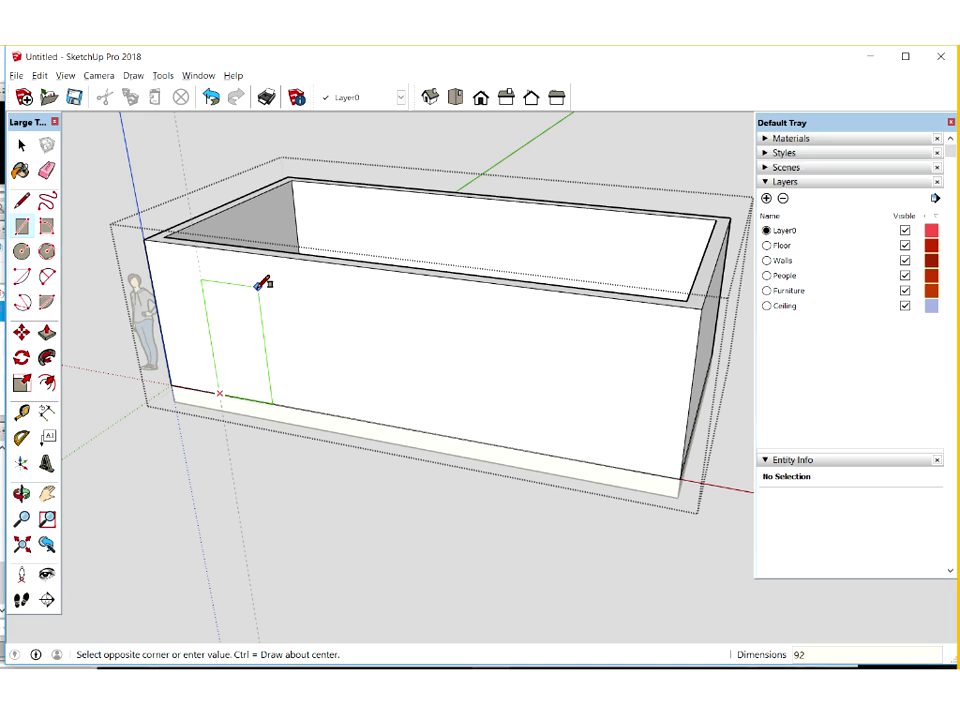
text(0,2100)
key(Return)
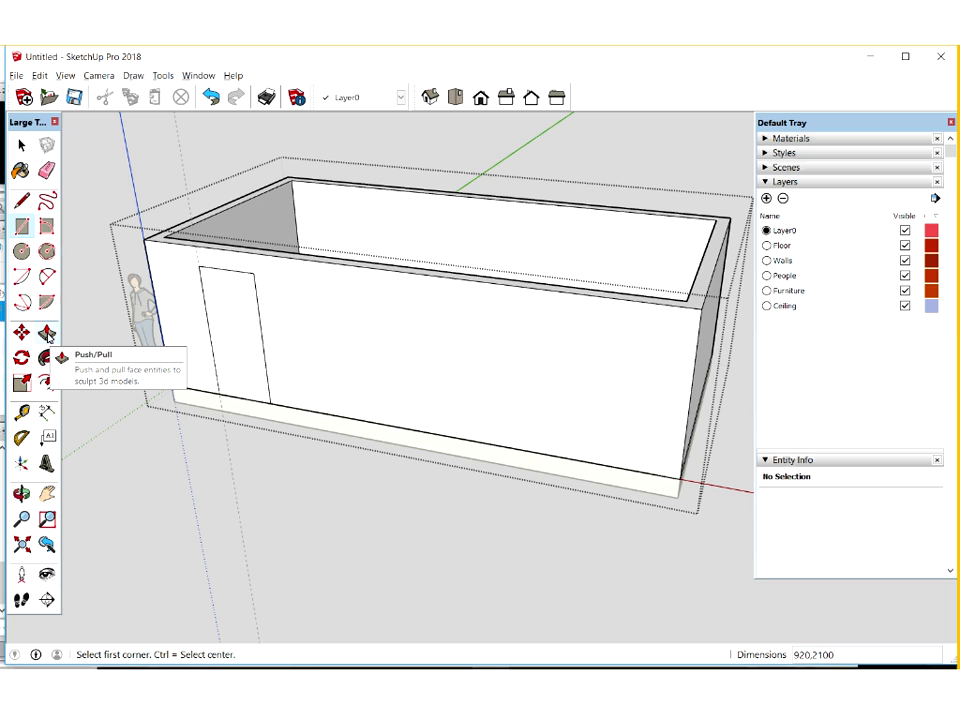
Push the door rectangle 200 mm through the front wall, undo that cut, and repeat it to form the doorway
click(47, 336)
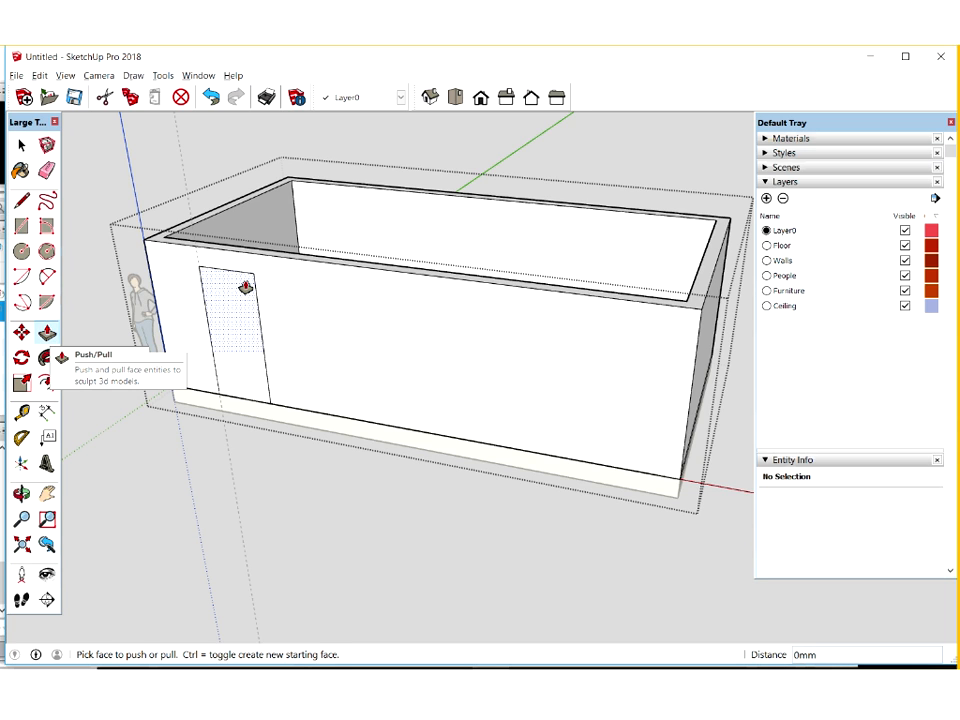
click(245, 288)
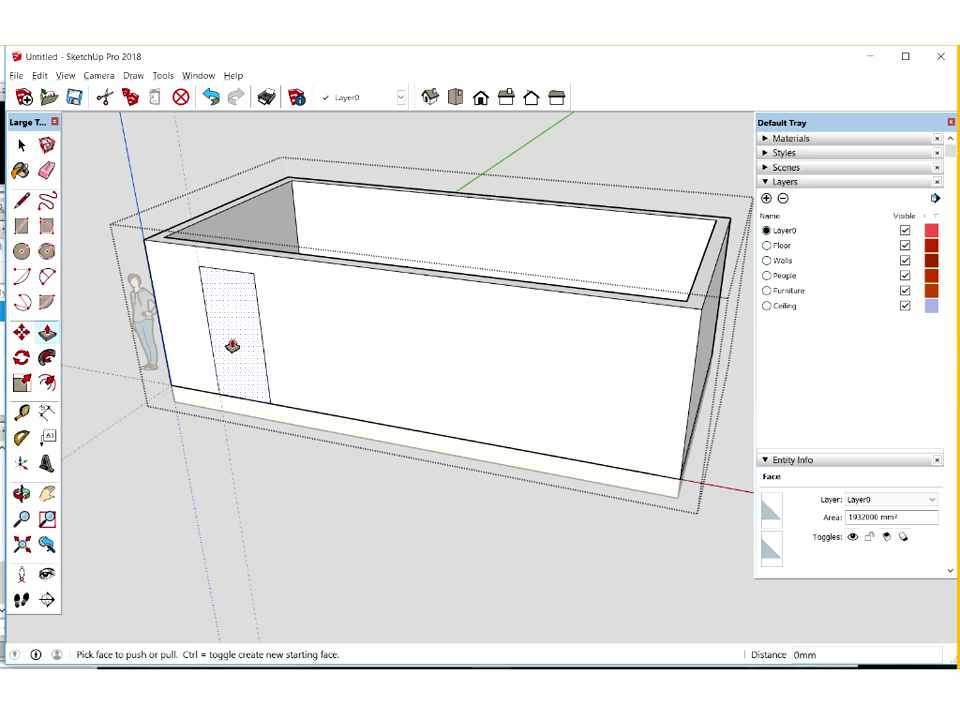
double_click(238, 341)
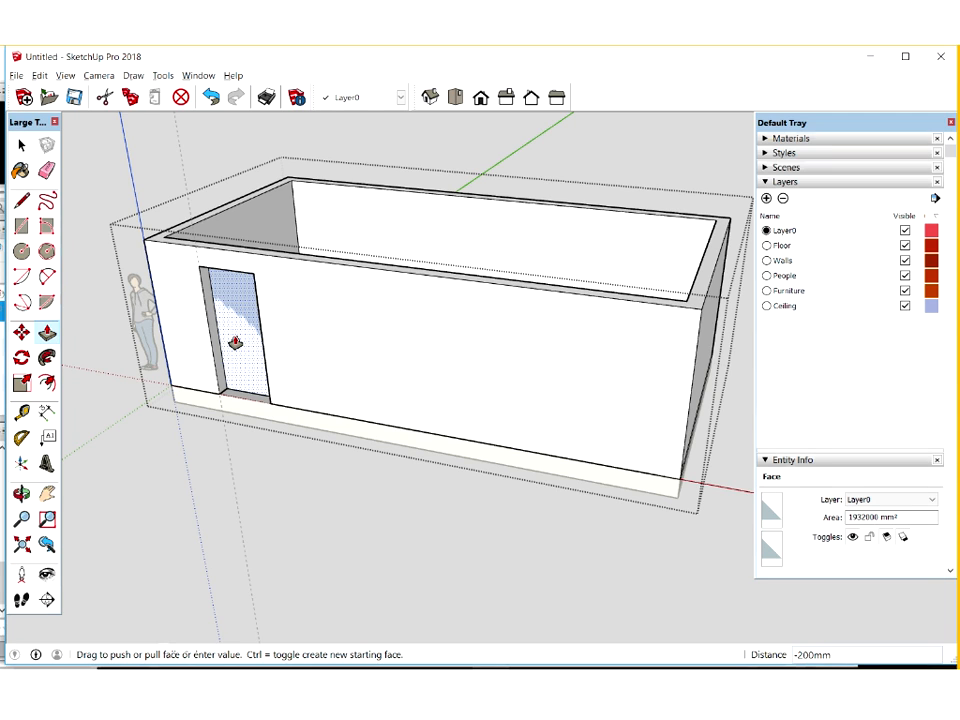
click(236, 343)
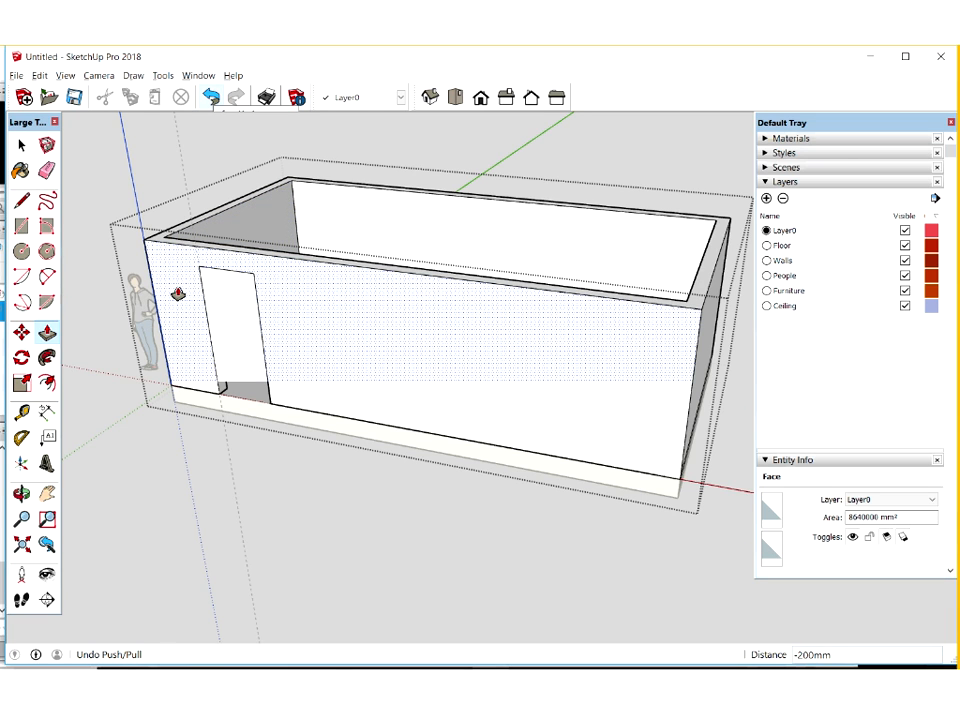
key(ctrl+z)
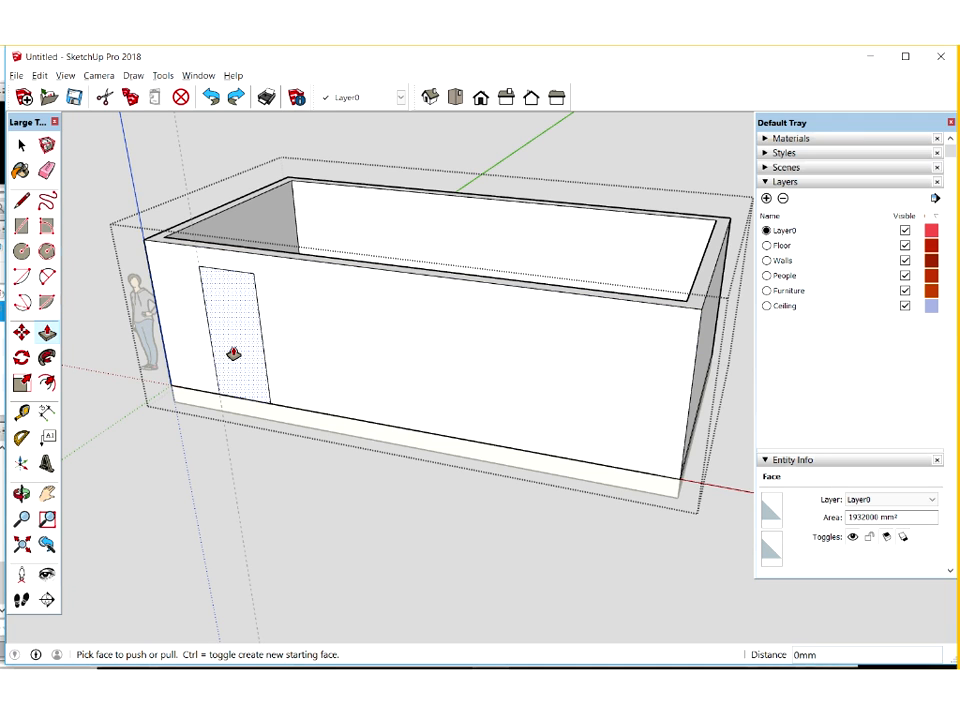
click(227, 341)
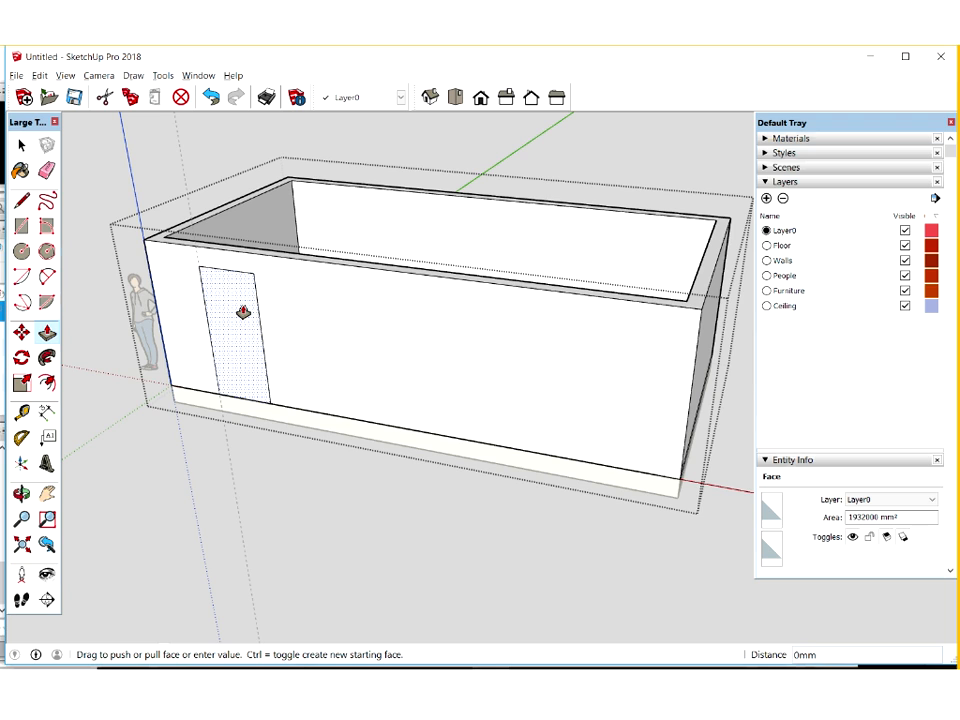
click(243, 312)
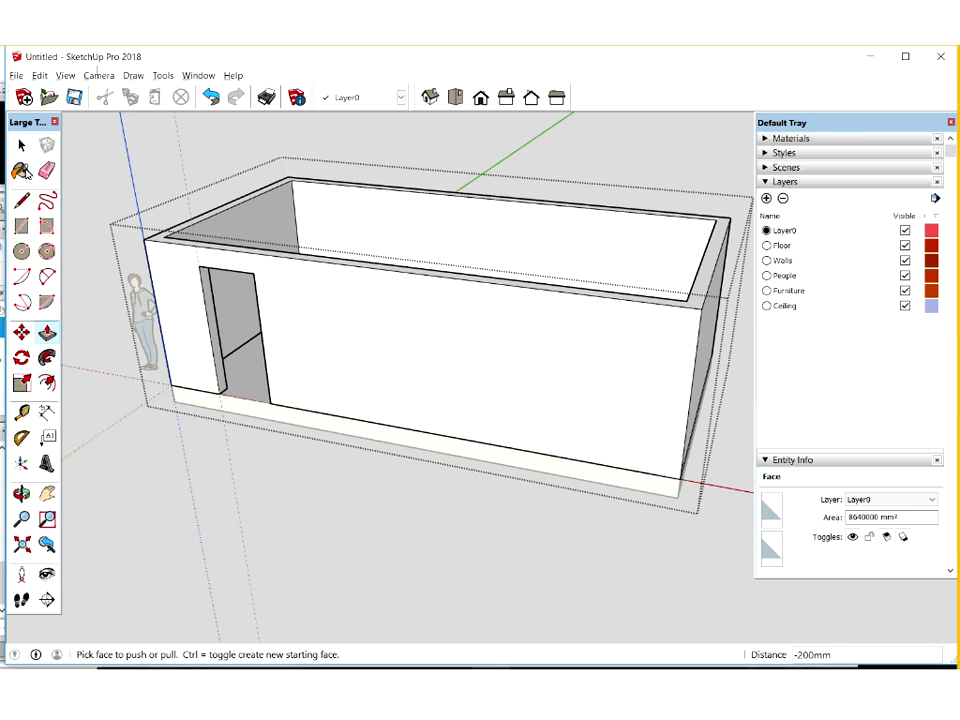
Place a vertical guide about 600 mm from the door opening's edge and a horizontal guide 2100 mm above the wall's base
click(29, 418)
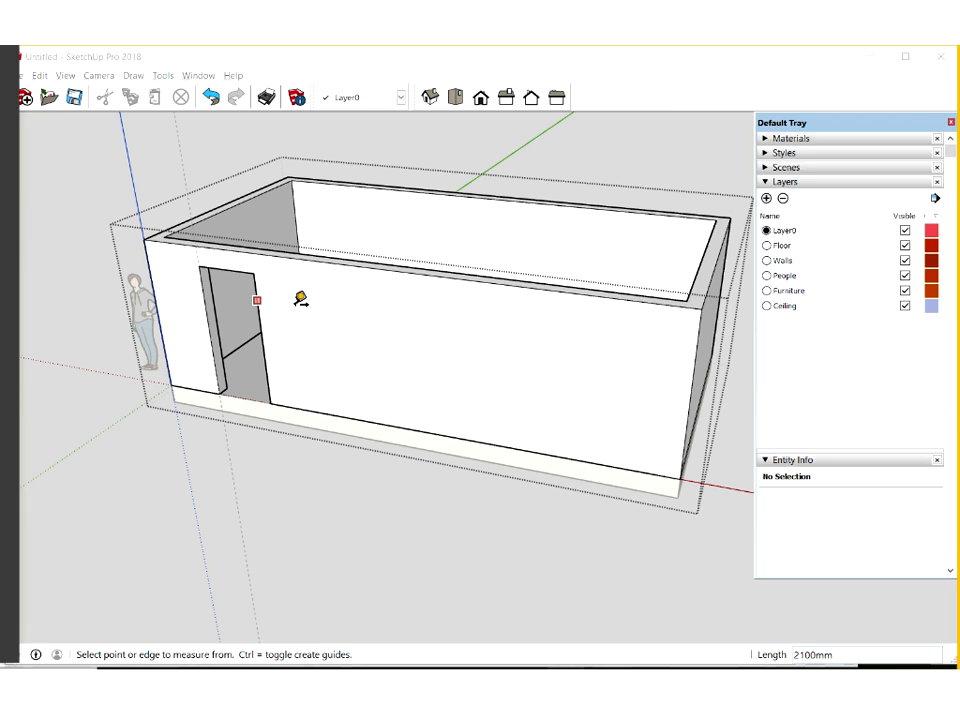
click(297, 302)
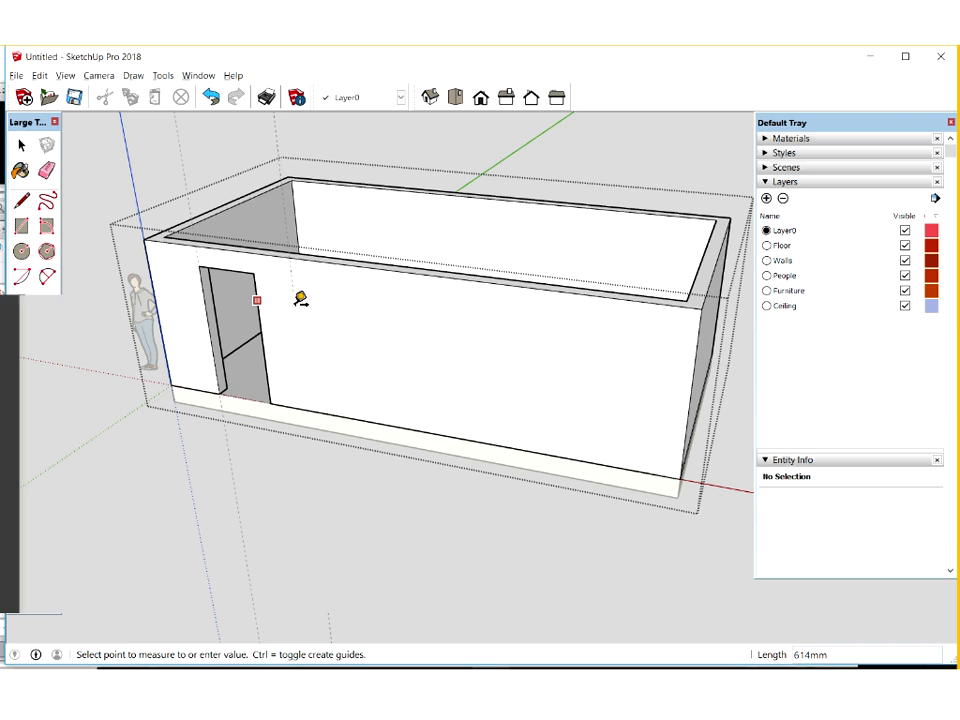
text(60)
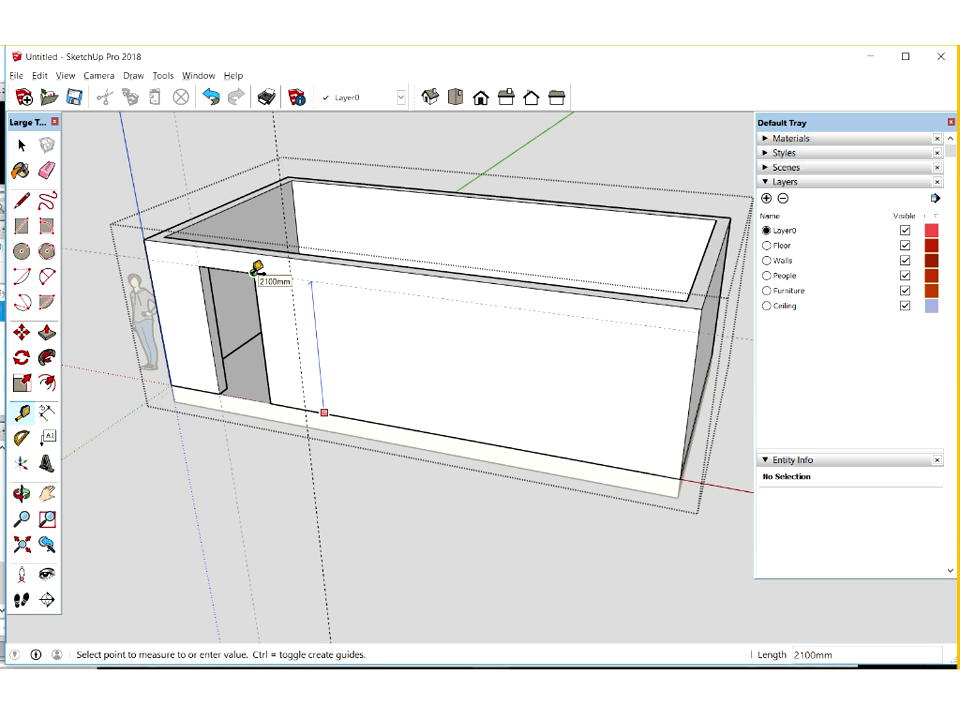
click(254, 271)
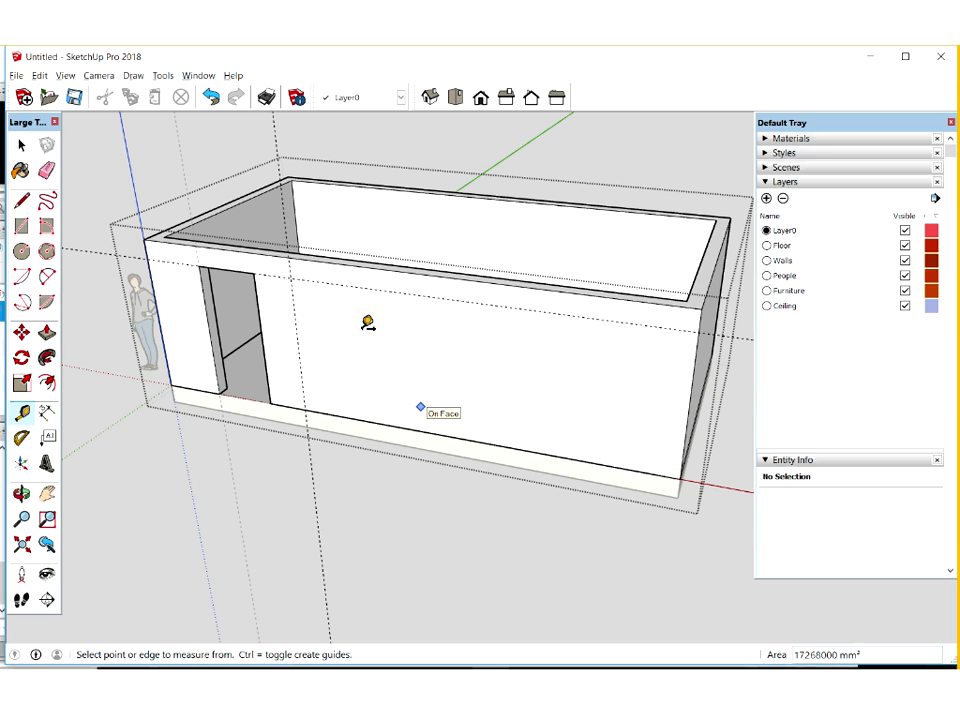
Draw a 2200 × 900 mm window rectangle on the front wall, starting from the intersection of the two guides
click(291, 277)
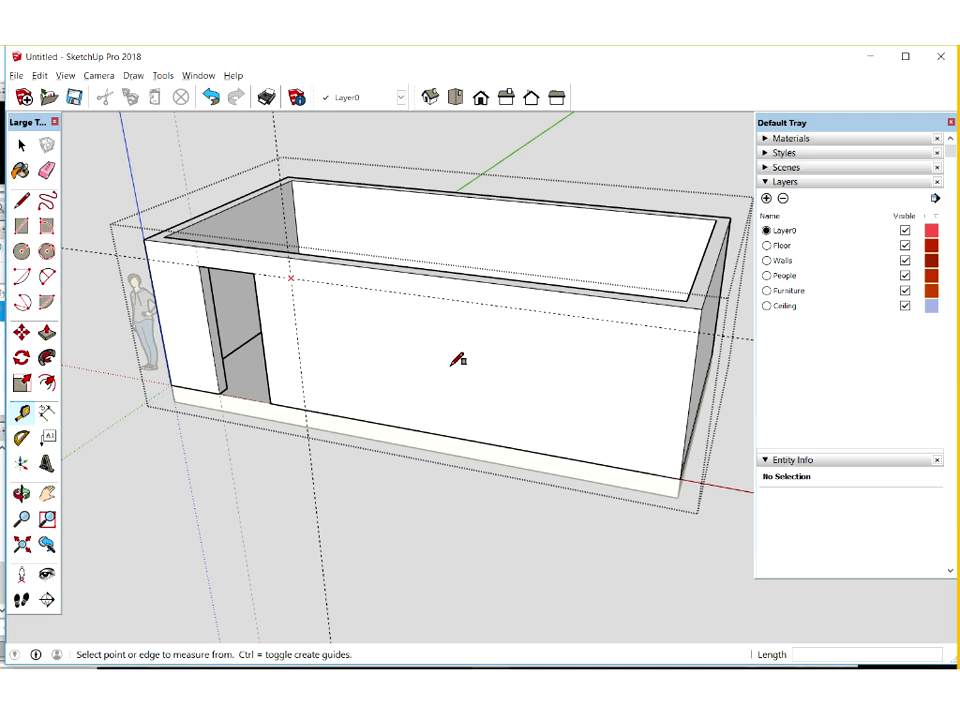
key(r)
click(296, 280)
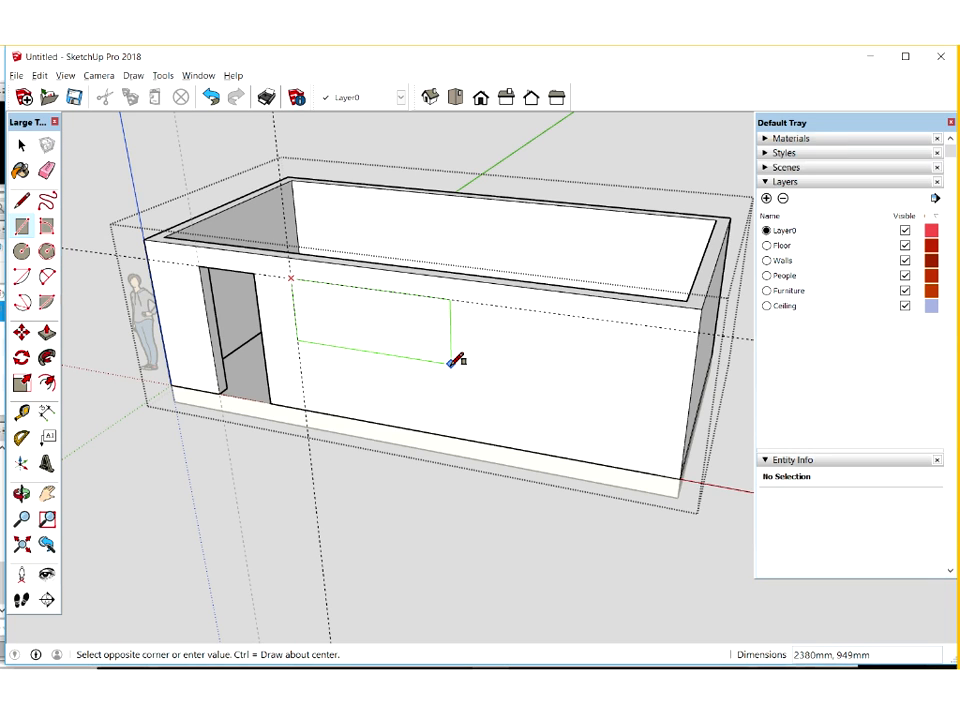
text(2200,)
text(900)
key(Return)
Push the window rectangle 200 mm through the front wall to cut the window opening
key(space)
click(349, 323)
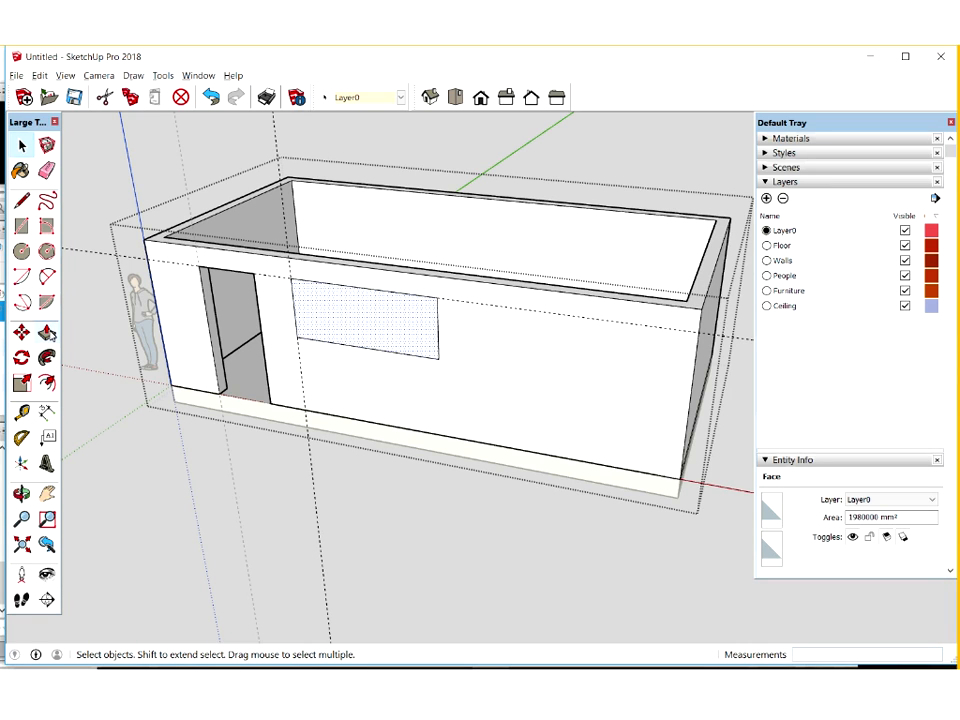
click(345, 326)
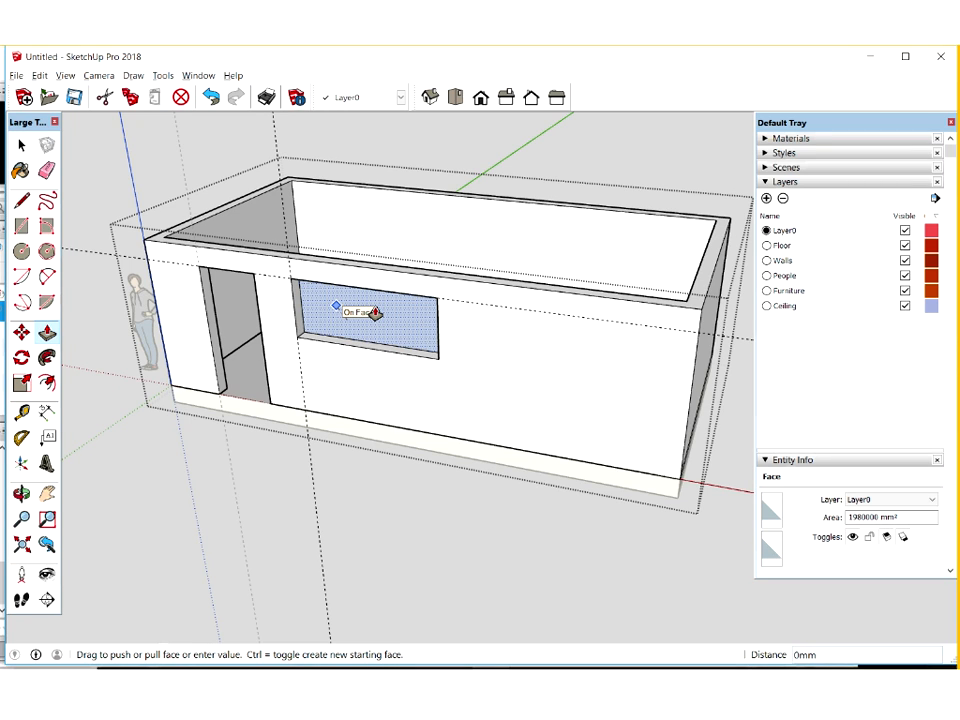
text(-200)
key(Return)
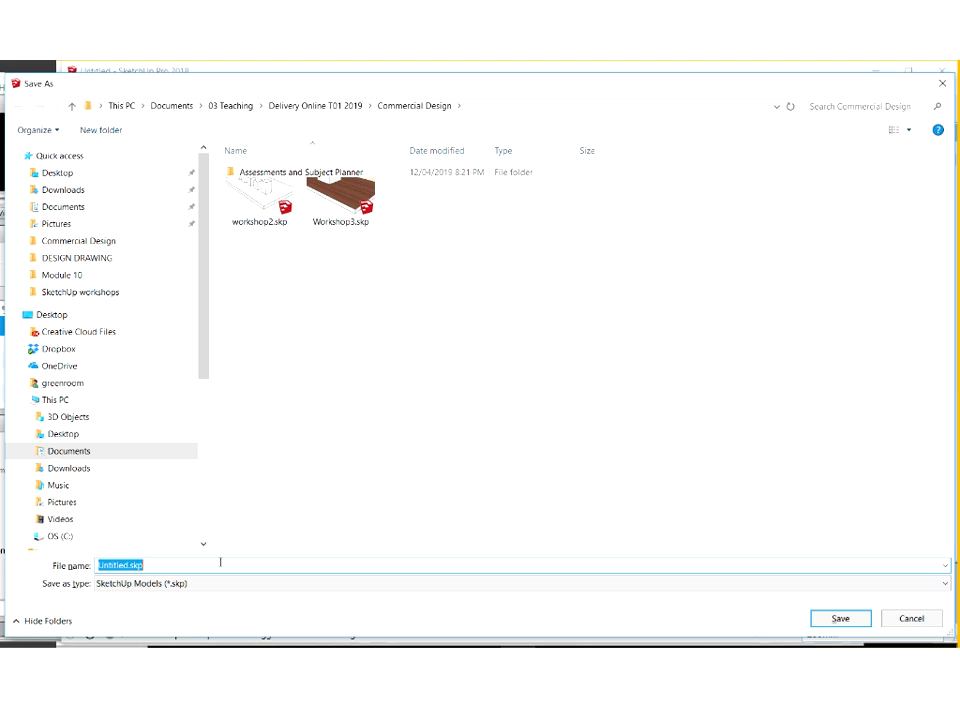
Save the model as workshop 4.skp in the Commercial Design folder and exit the walls group
text(worksh)
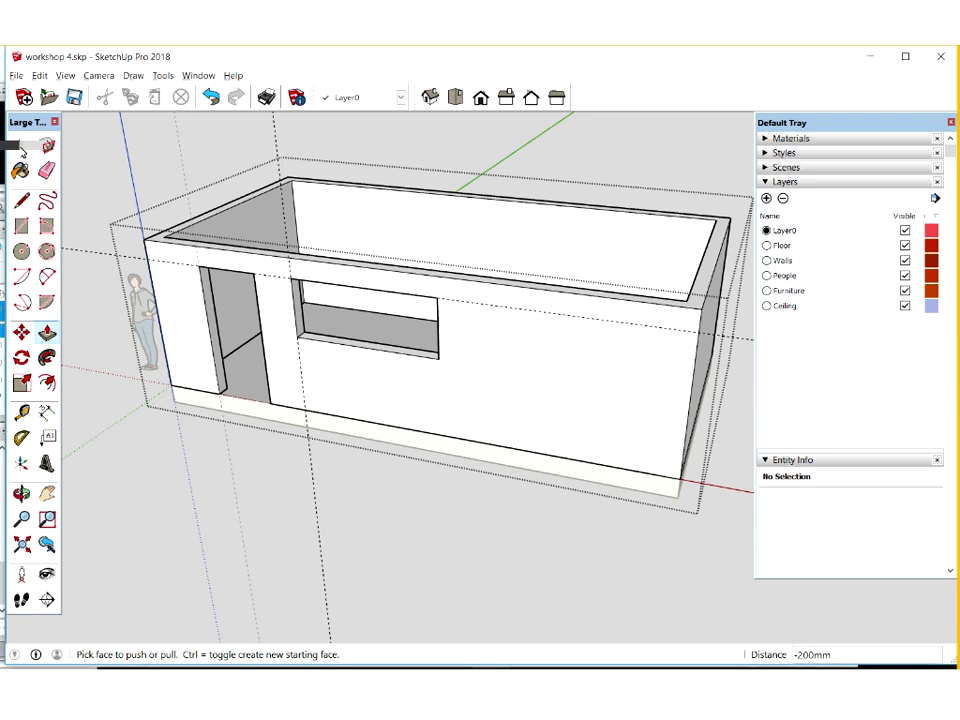
click(412, 515)
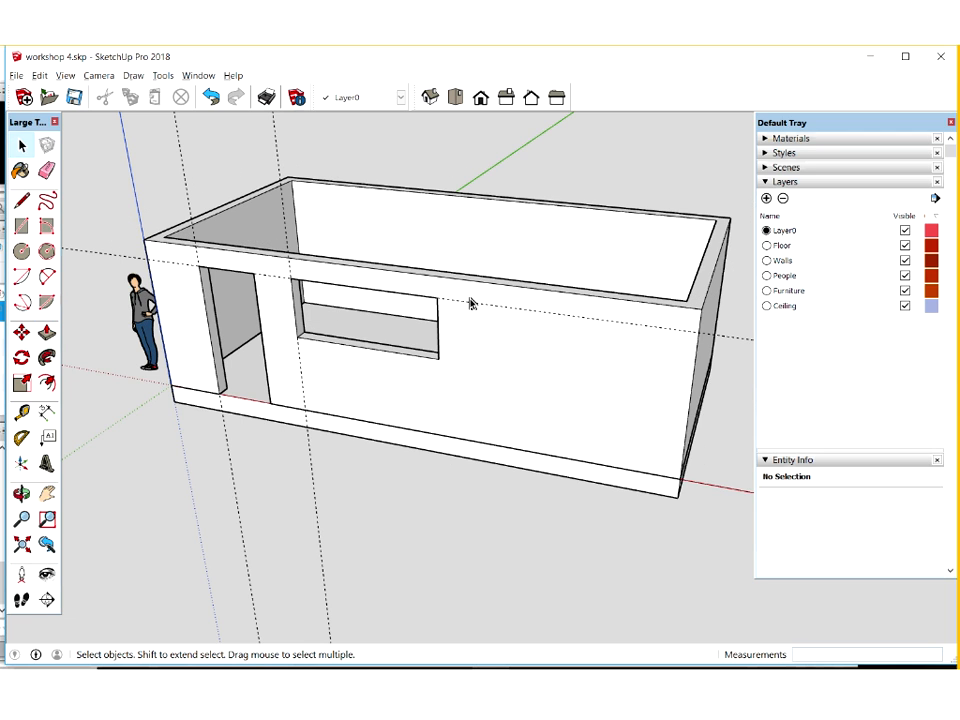
Reopen the walls group and delete all the construction guides
double_click(483, 343)
click(46, 170)
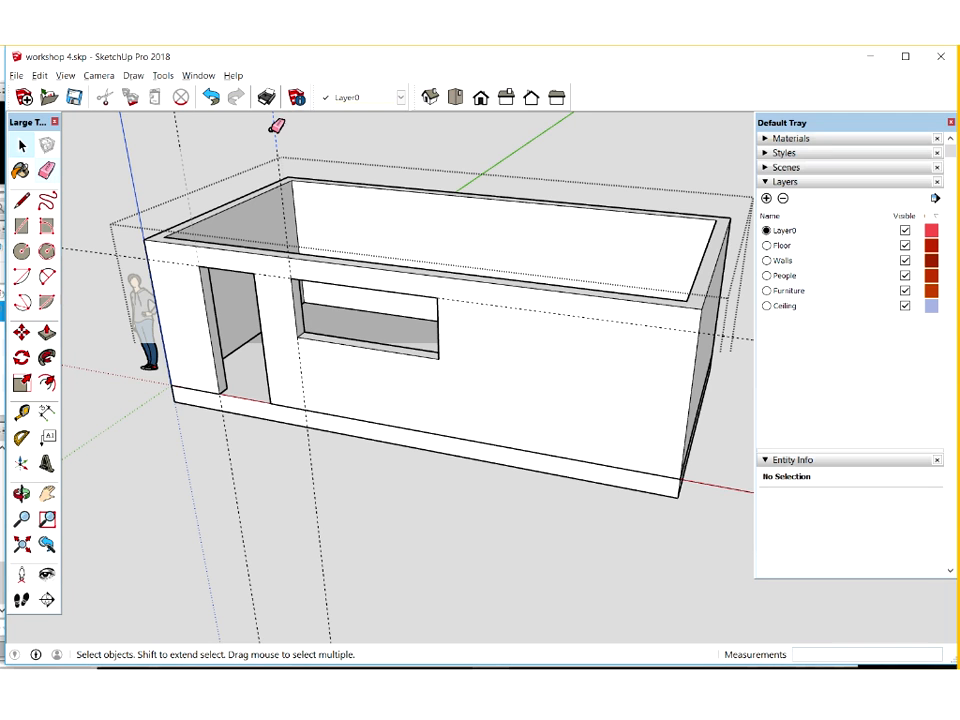
click(34, 136)
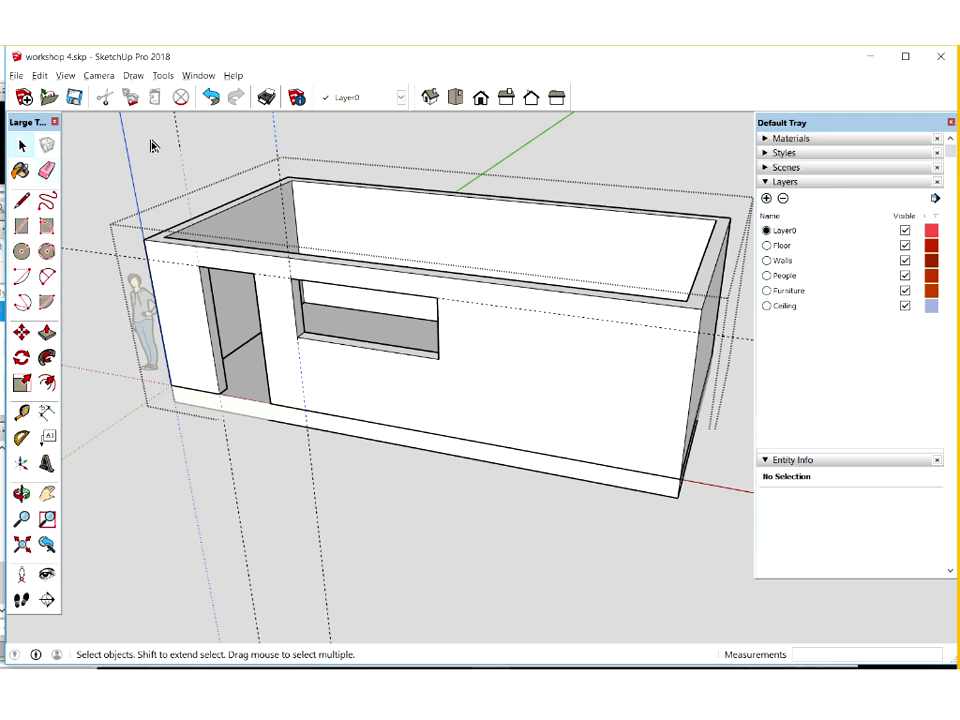
click(39, 76)
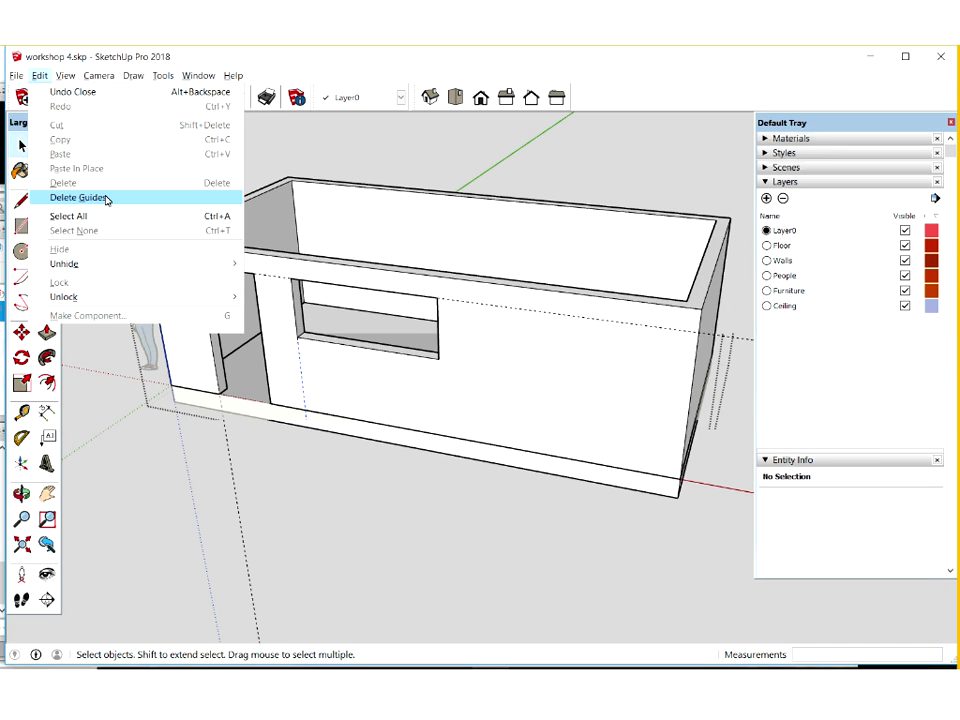
click(107, 198)
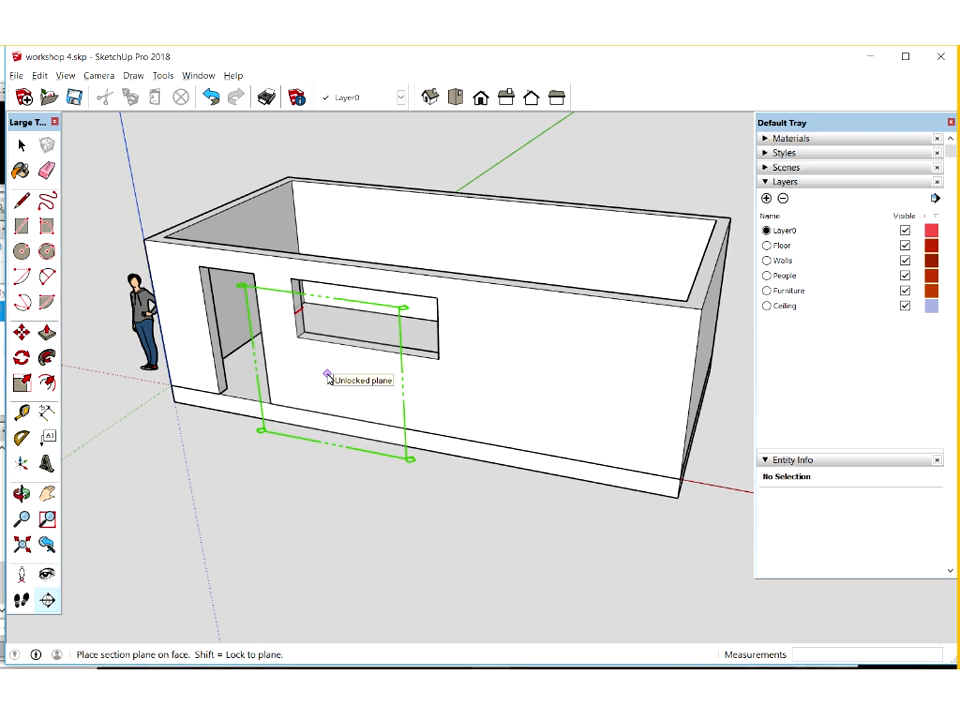
Place a section plane locked to the plane of the front wall face
key(shift)
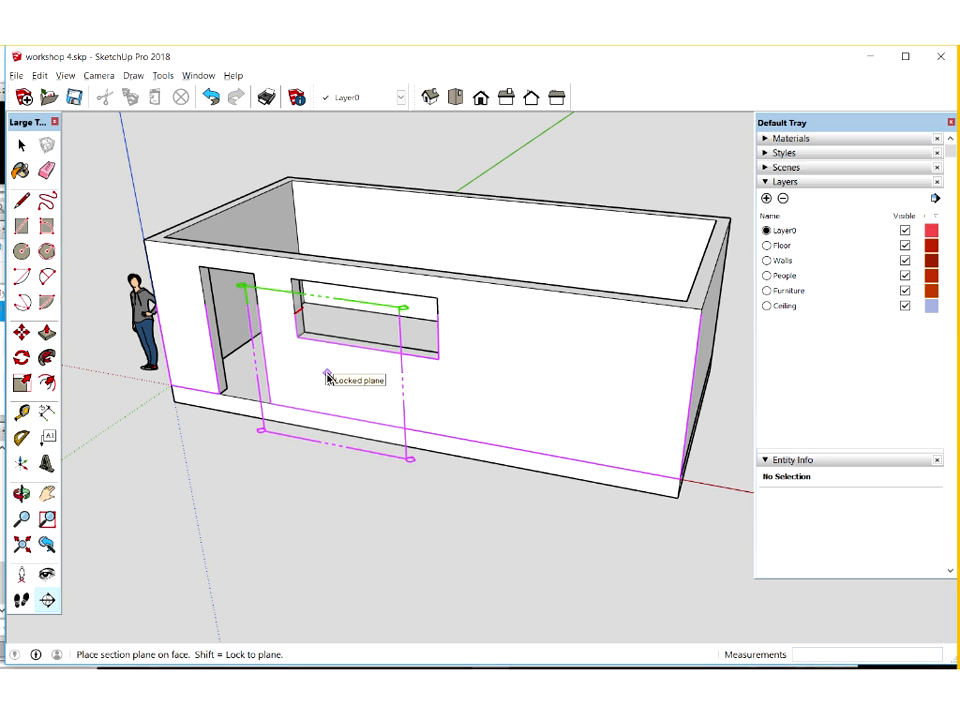
click(333, 167)
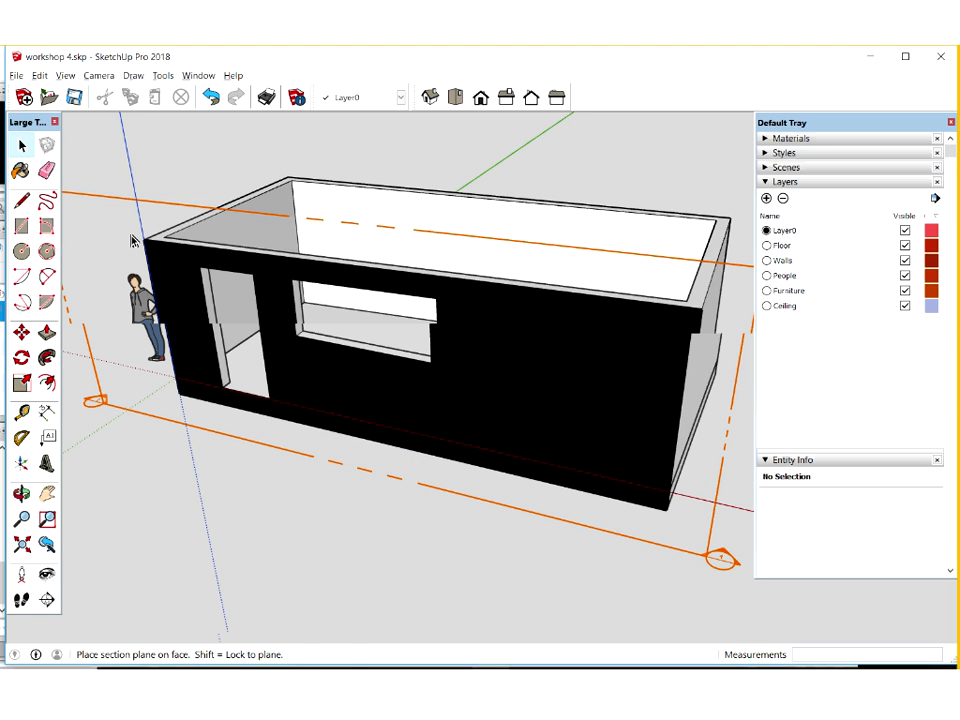
key(space)
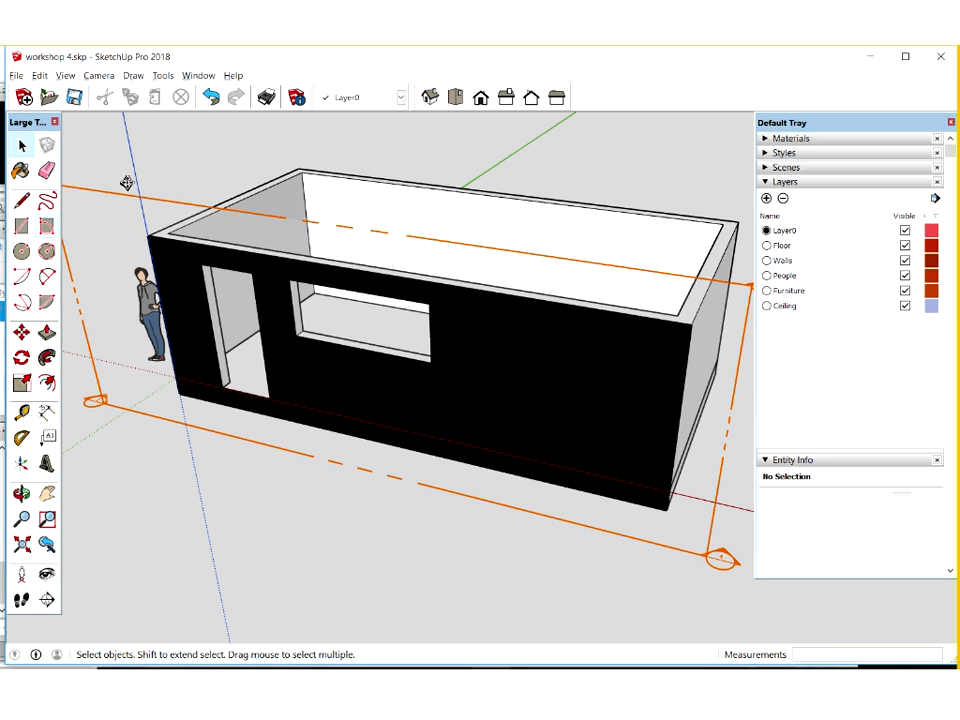
Move the section plane 300 mm inward from the front wall so it cuts through the room
click(127, 183)
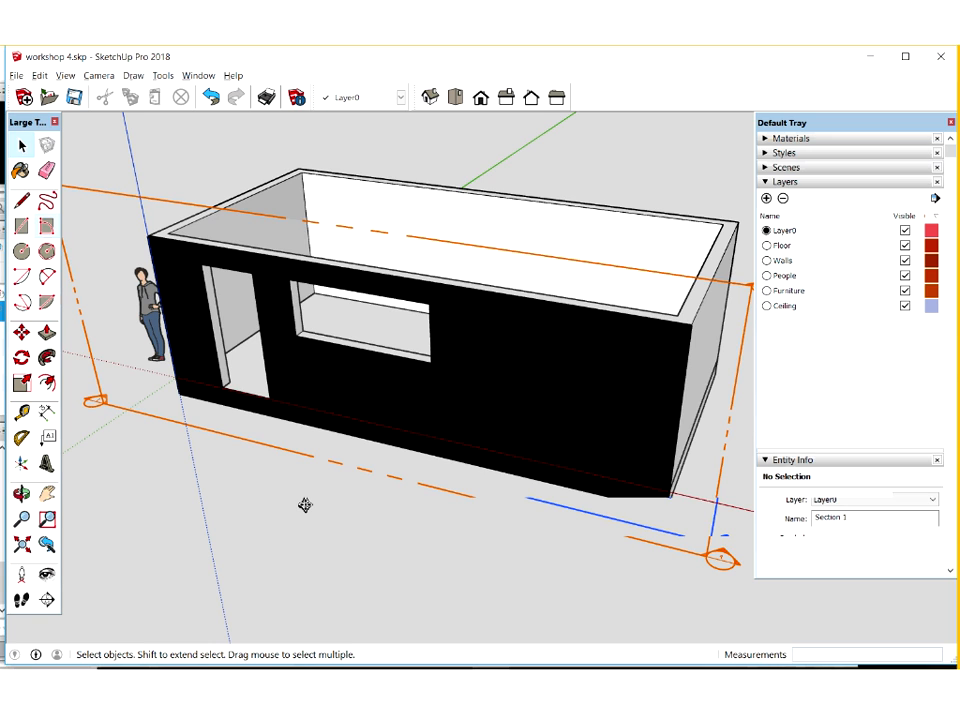
text(300)
key(Return)
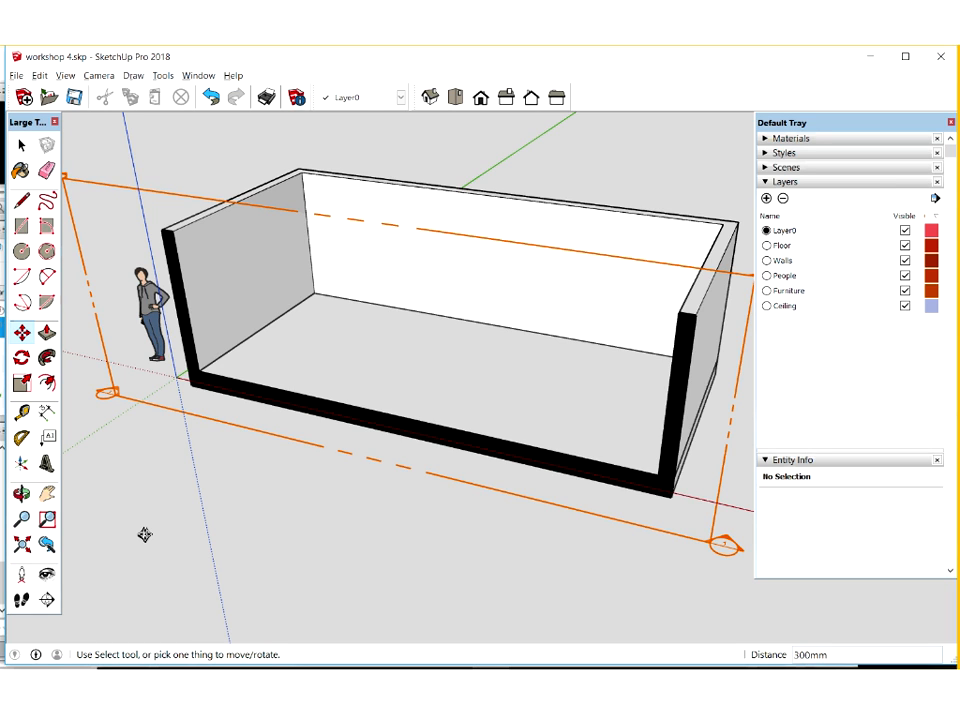
Turn the section fill off and back on to compare the cut faces
click(66, 76)
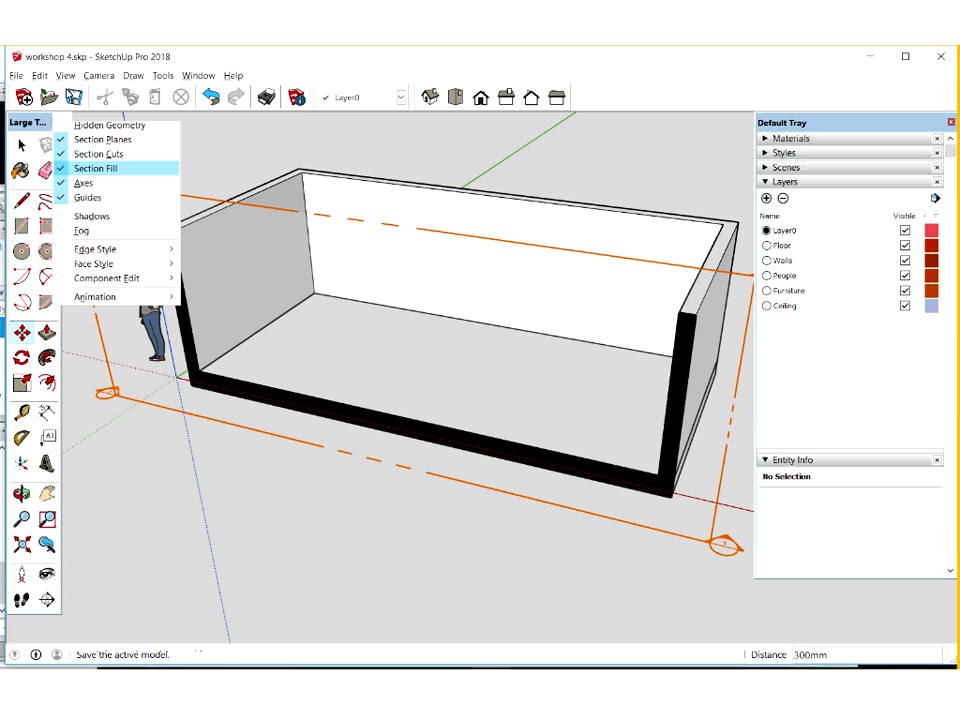
click(122, 170)
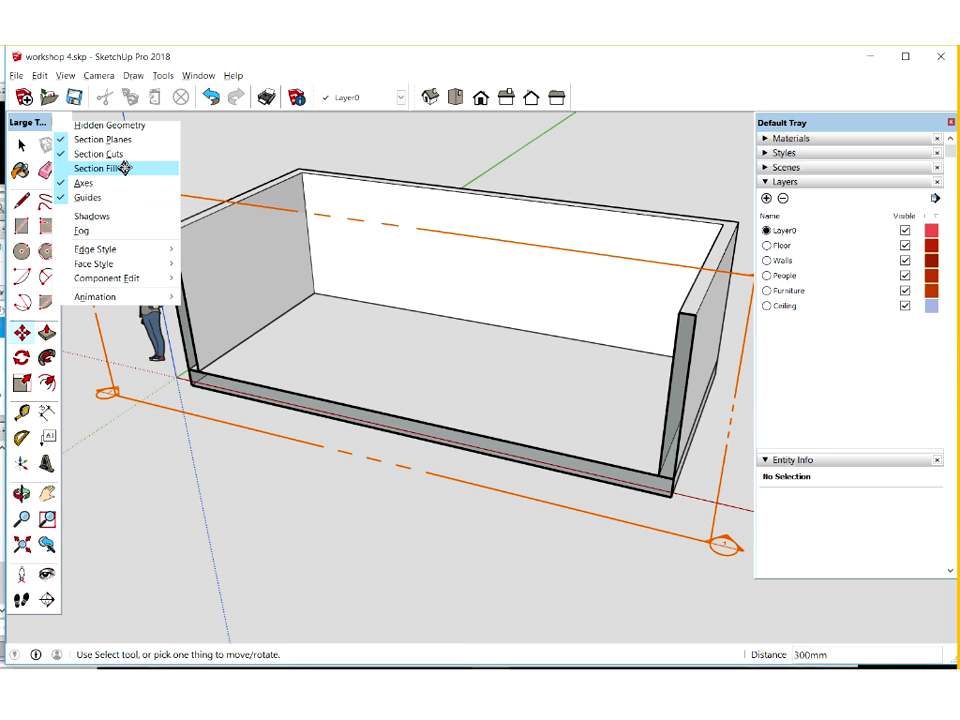
click(74, 78)
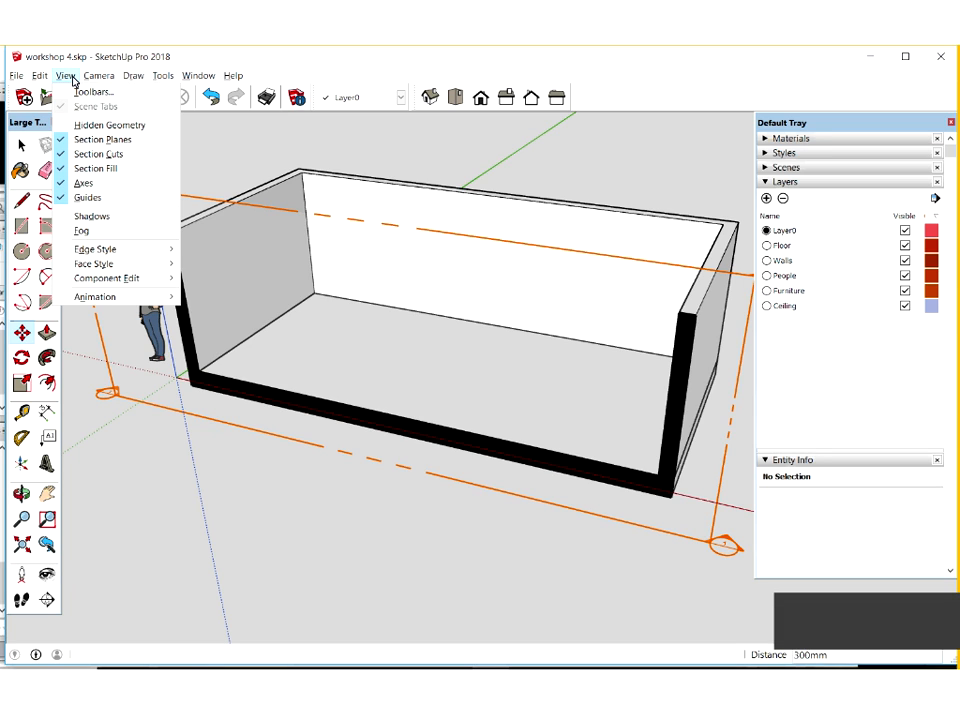
Turn off the section cut and reactivate it from the front section plane
click(123, 156)
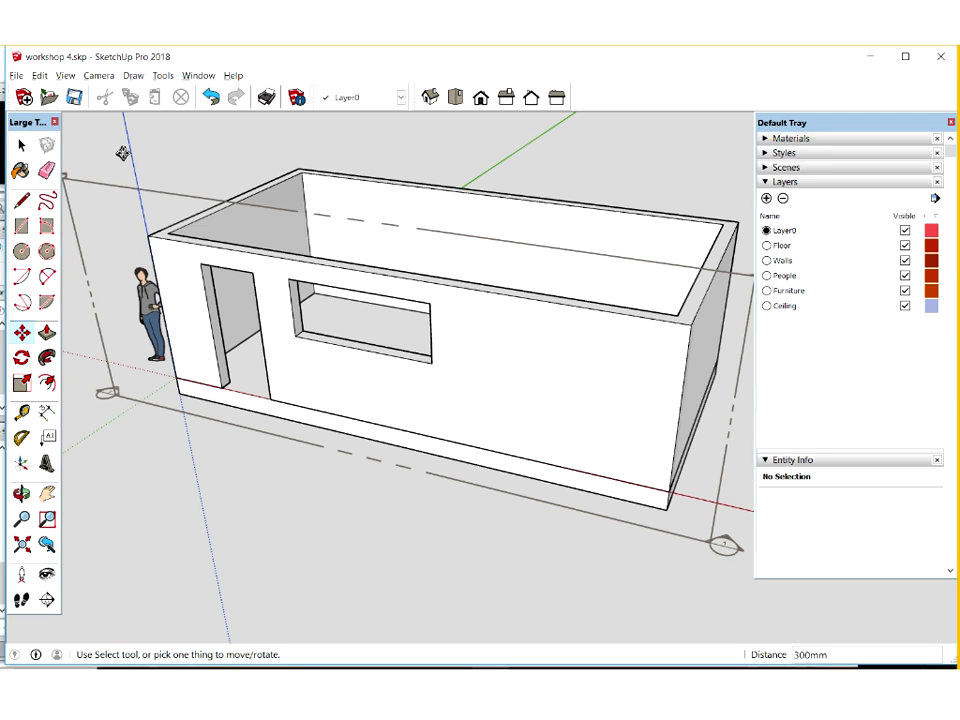
click(22, 146)
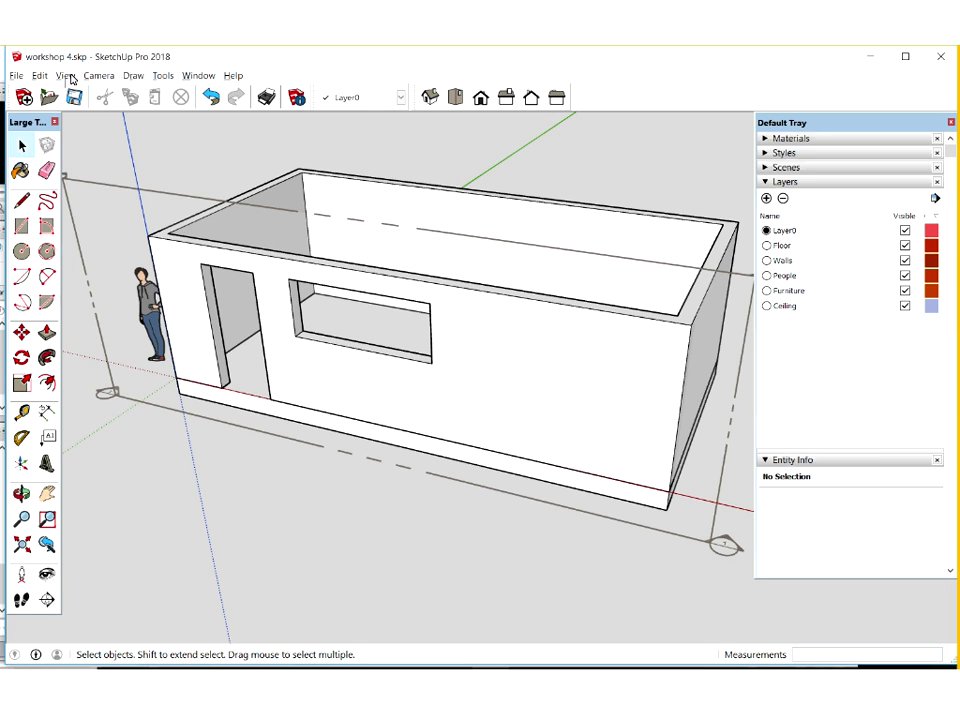
click(127, 189)
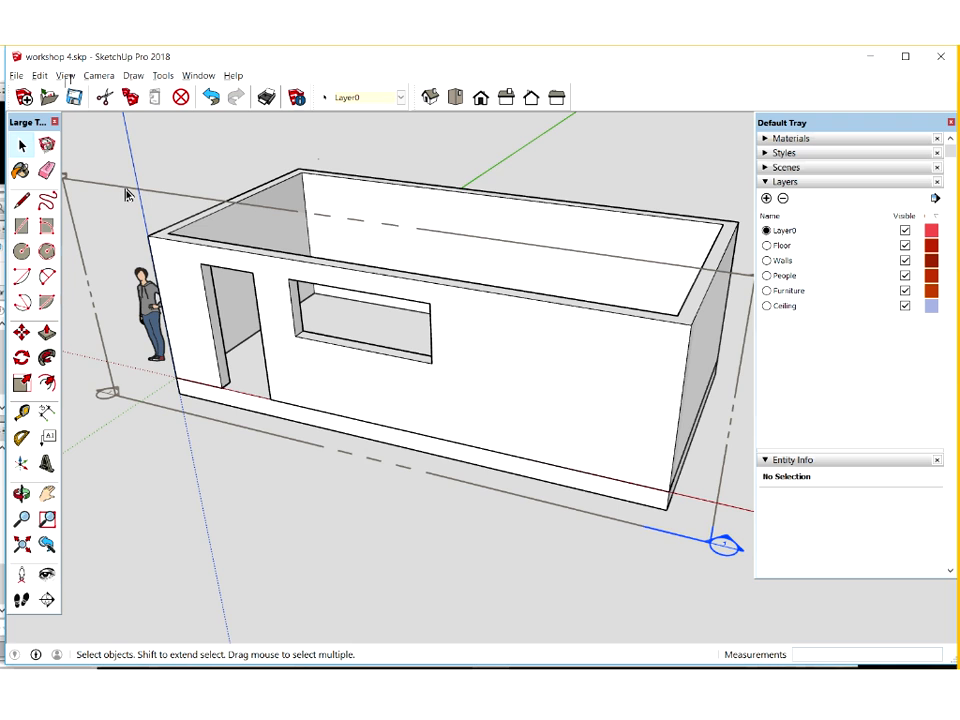
double_click(119, 187)
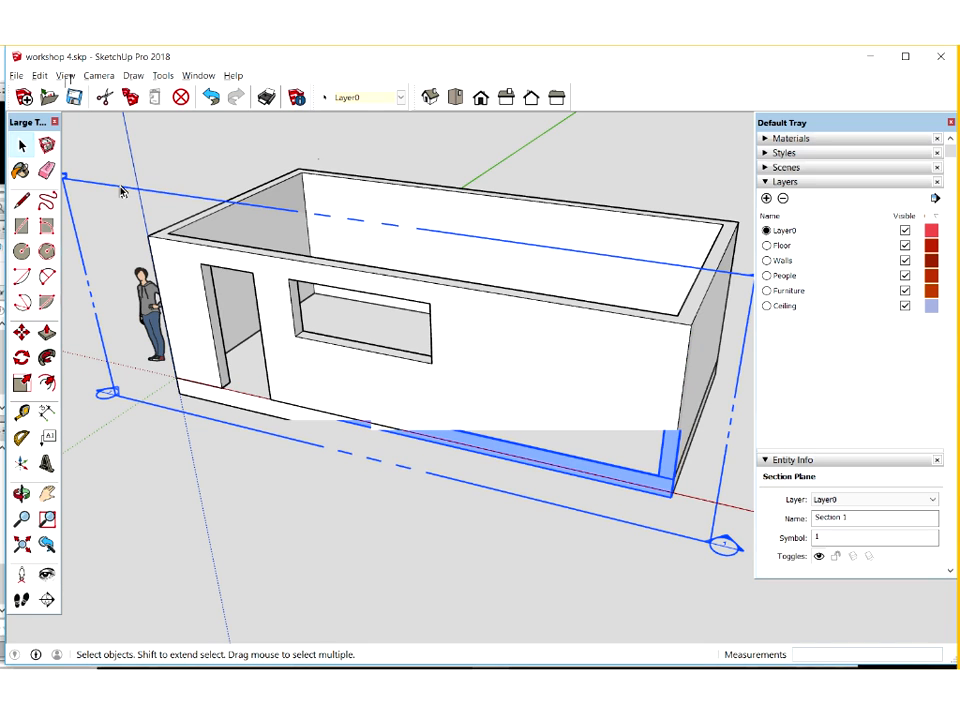
Hide the section plane outline while keeping the section cut active, and clear the selection
click(68, 79)
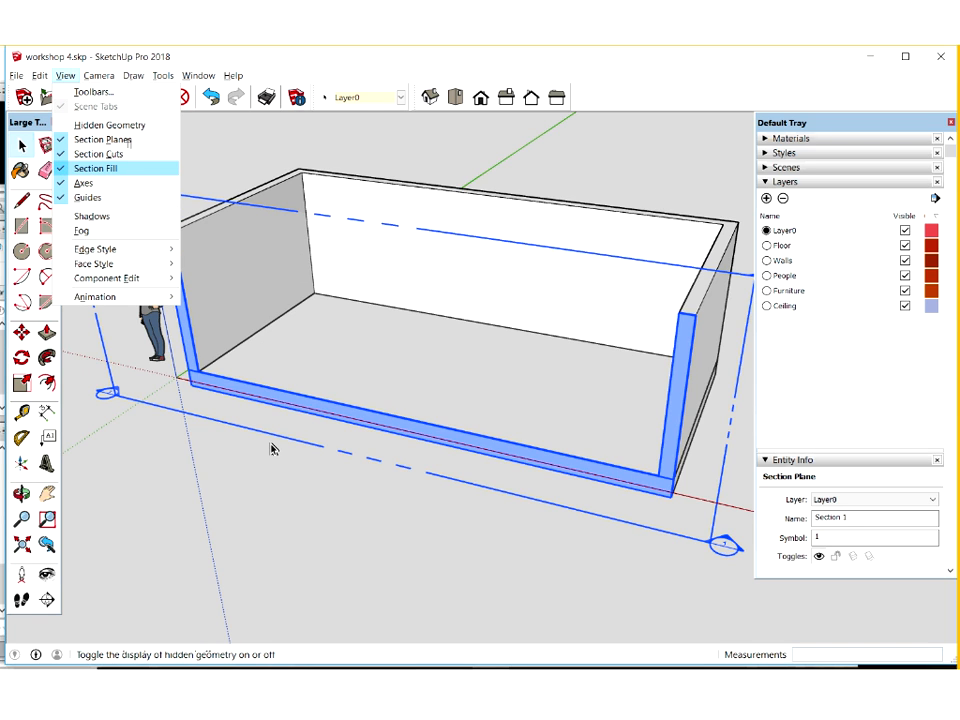
click(274, 476)
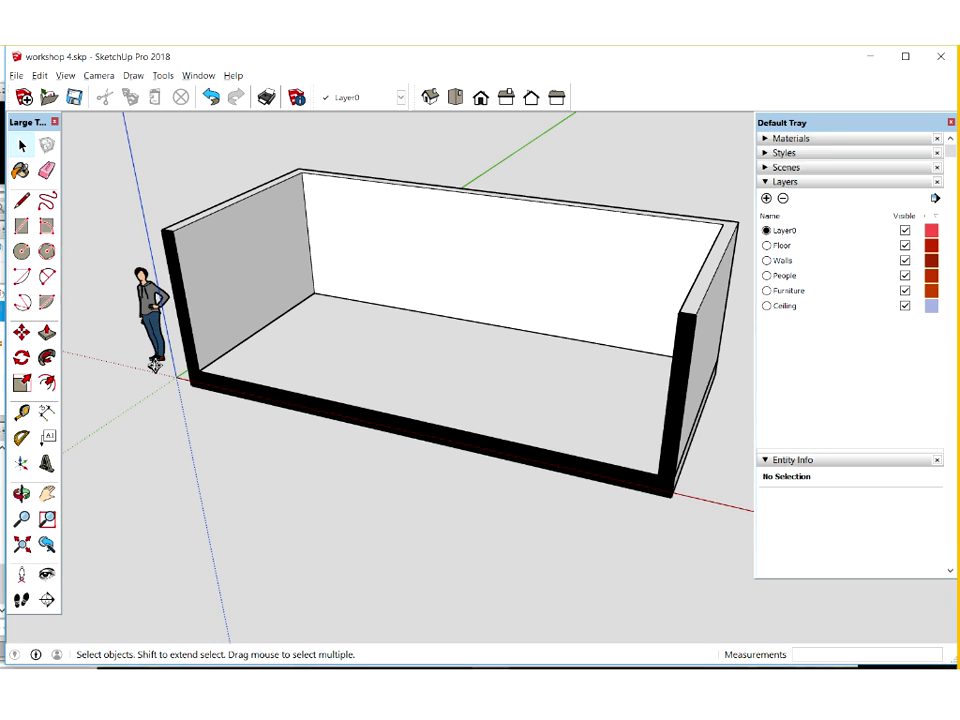
Move the standing figure from outside onto the floor inside the room and save the model
key(m)
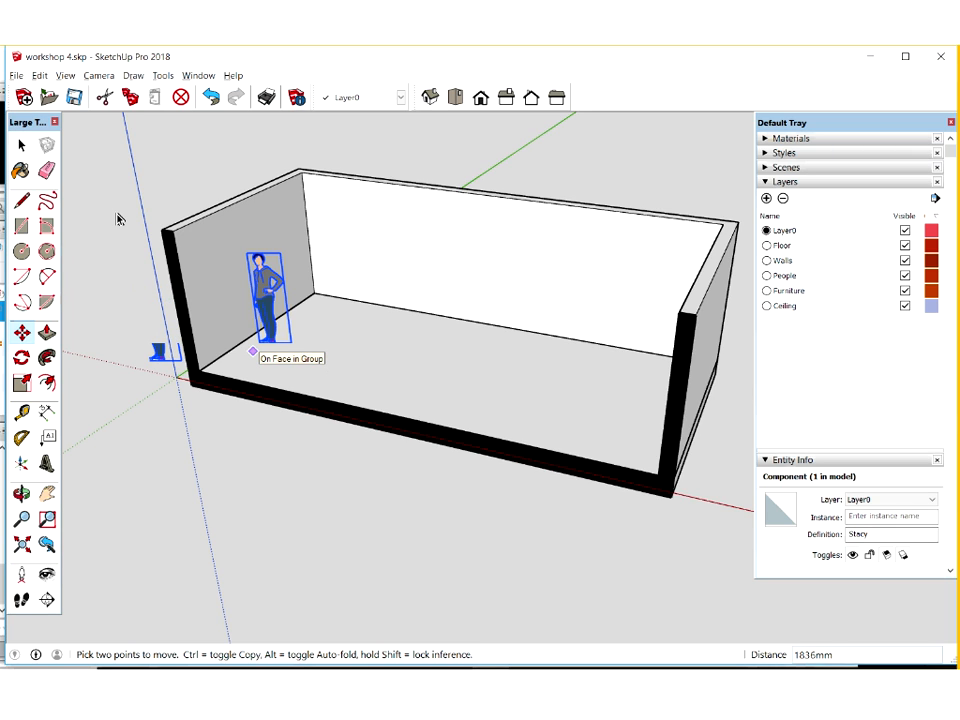
click(74, 96)
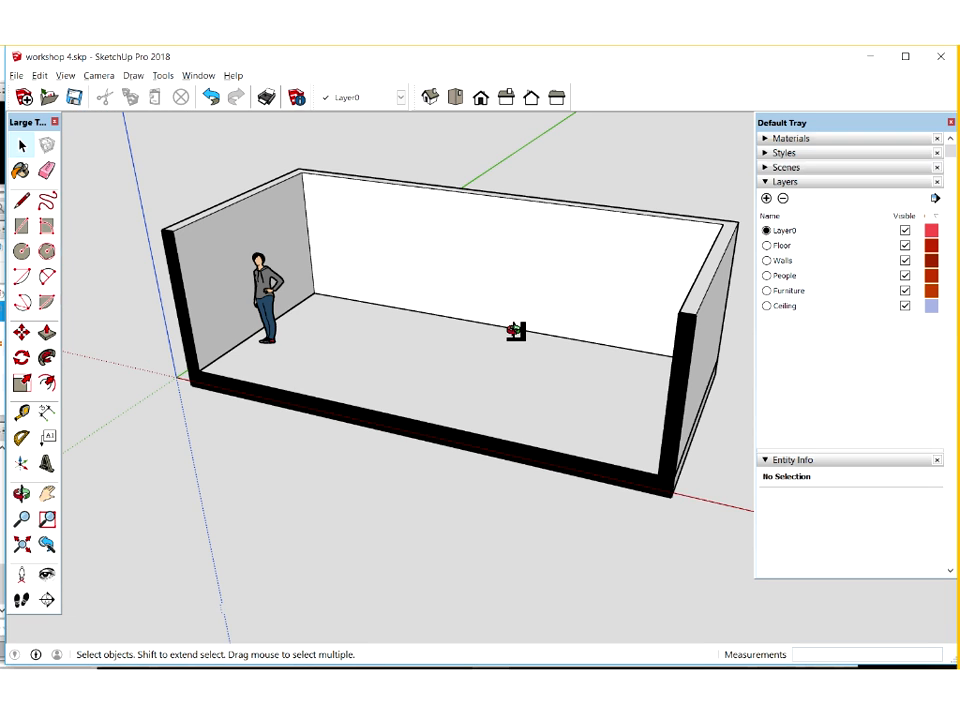
Show the style library in the tray and apply the Landscape Architecture Style to the model
middle_drag(515, 330, 501, 257)
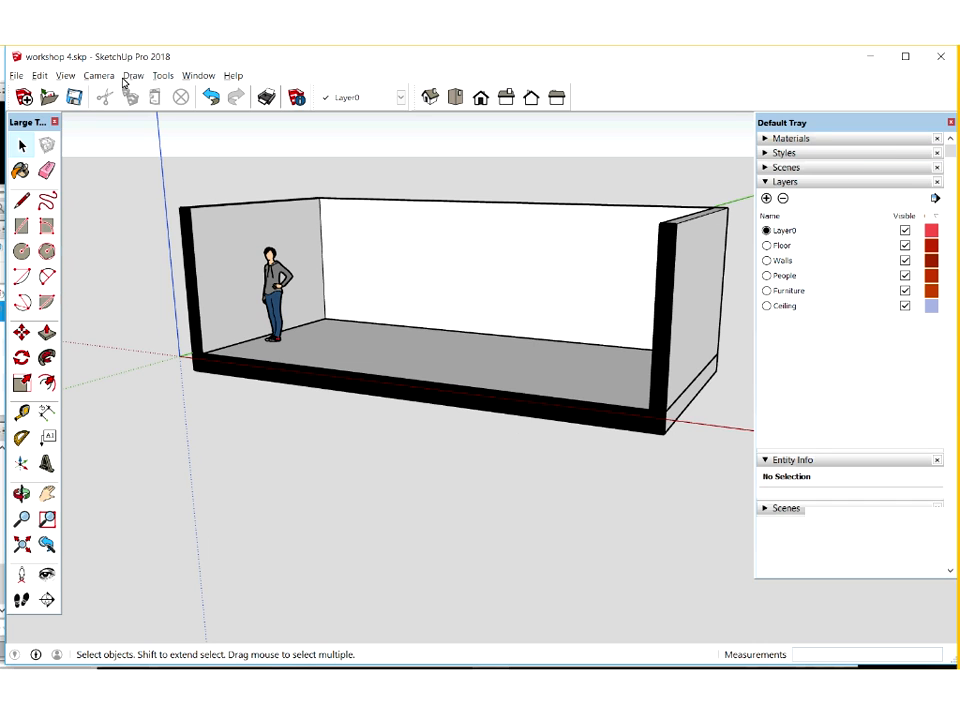
click(200, 77)
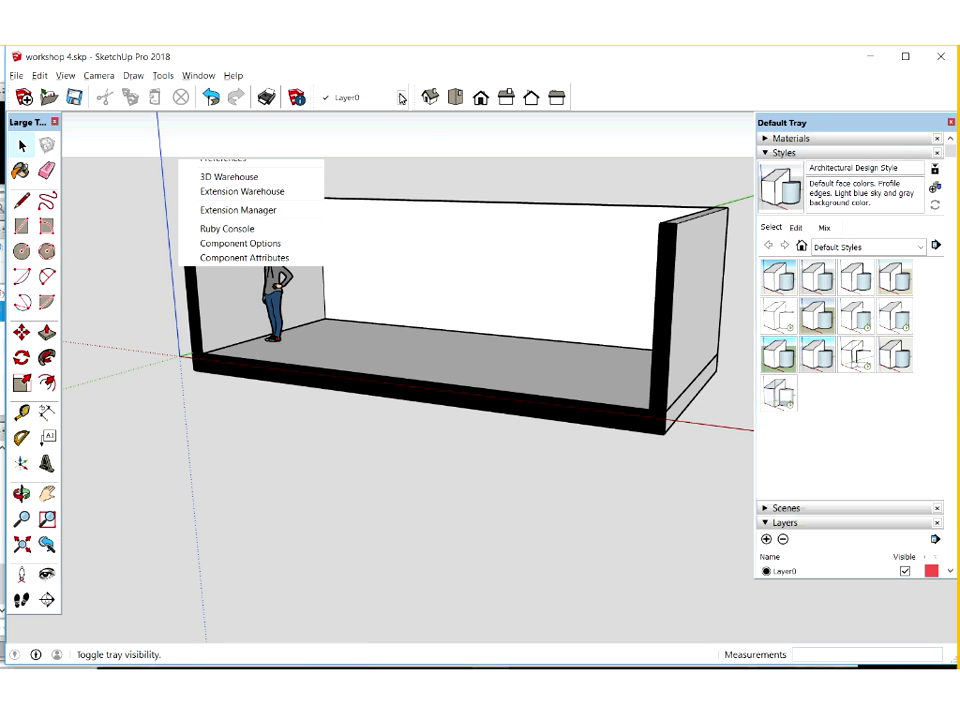
mouse_move(250, 91)
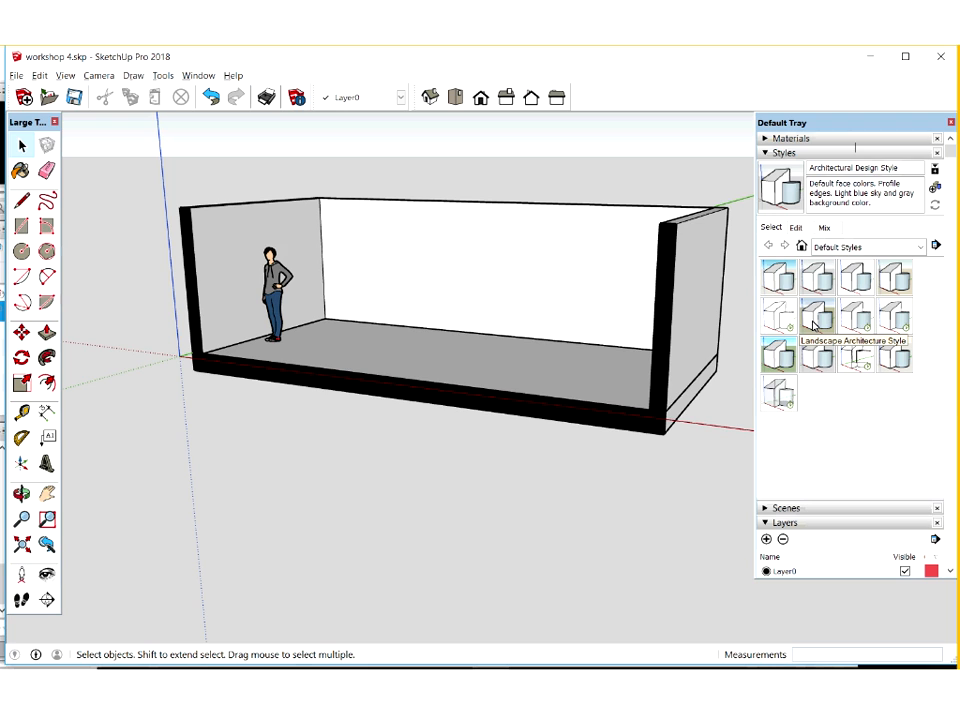
click(815, 323)
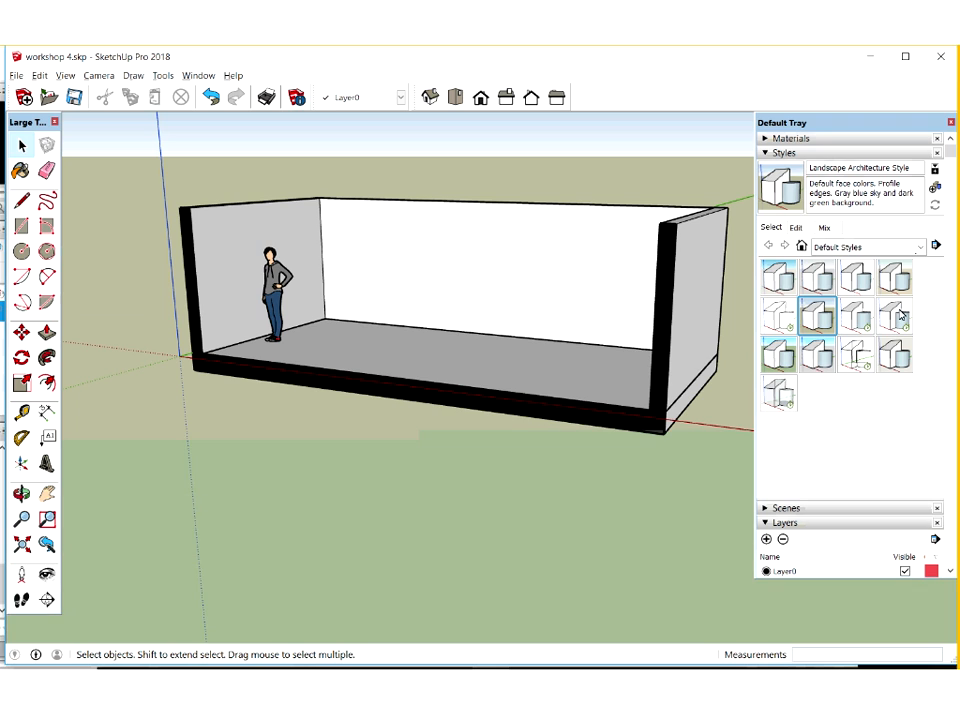
Try out Simple Style, Stain Edges with Frame and Pencil on Graph Paper, and return to the Landscape Architecture Style
click(779, 355)
click(920, 247)
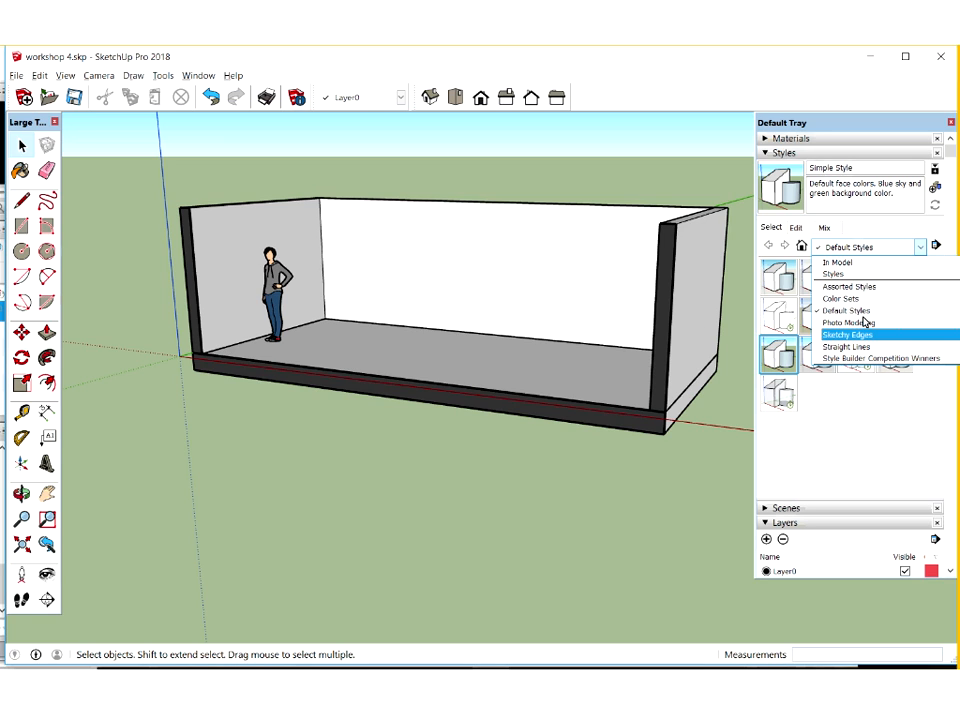
click(786, 356)
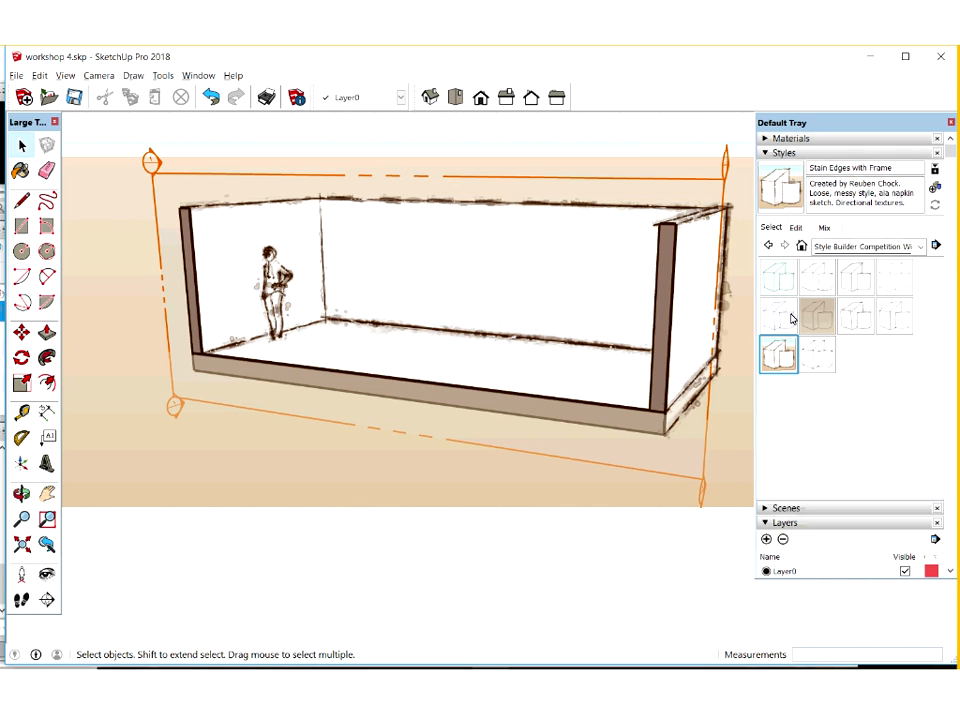
click(791, 318)
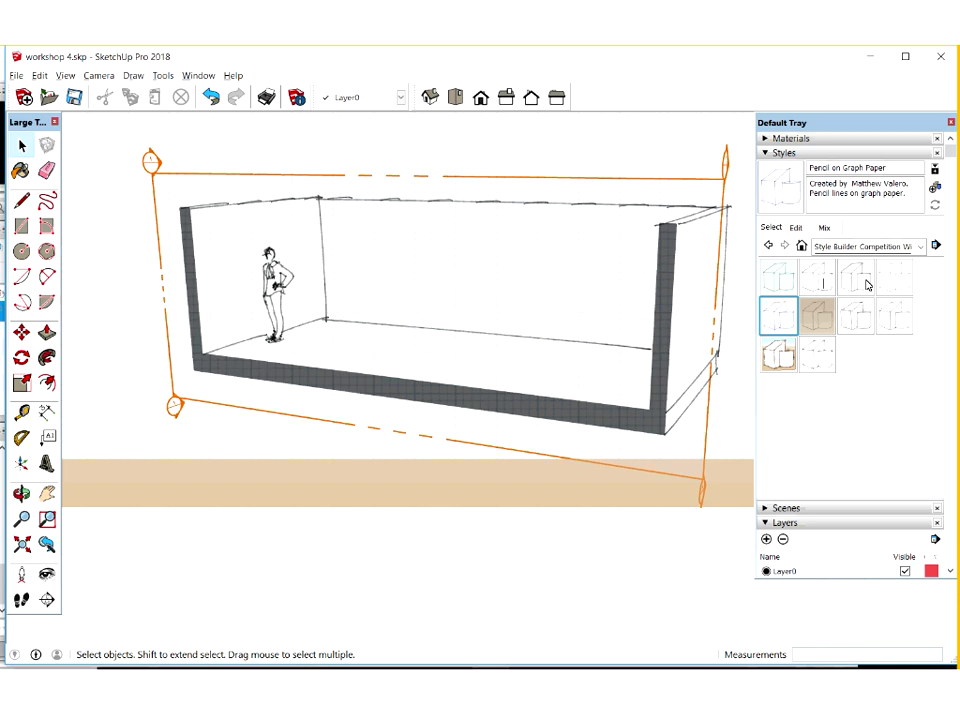
click(776, 284)
click(920, 246)
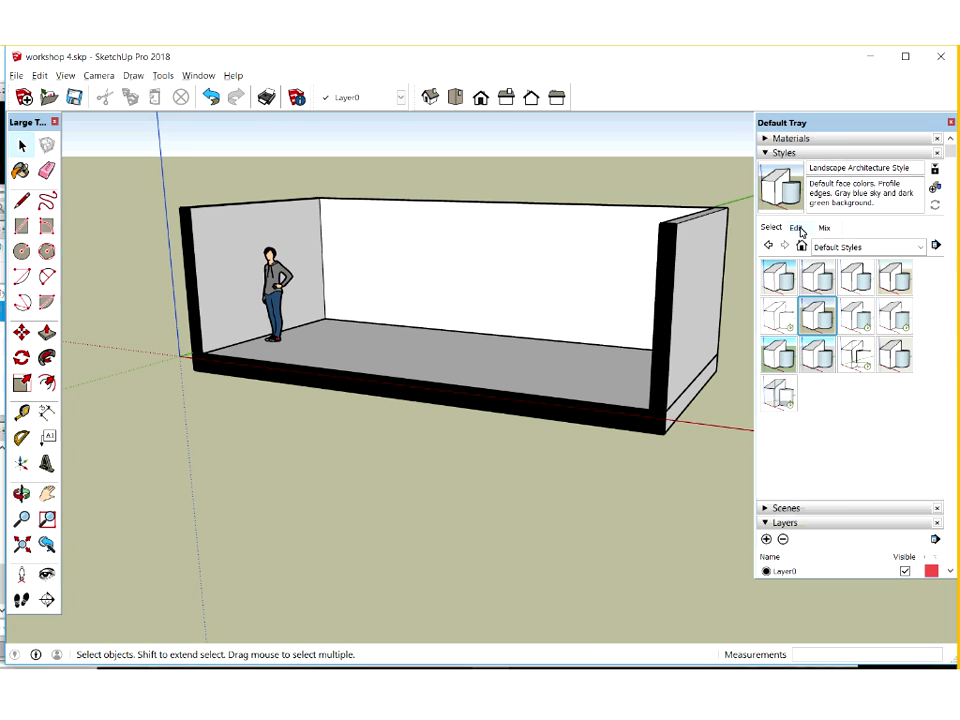
Edit the Landscape Architecture Style's edge settings to turn off Profiles
click(797, 230)
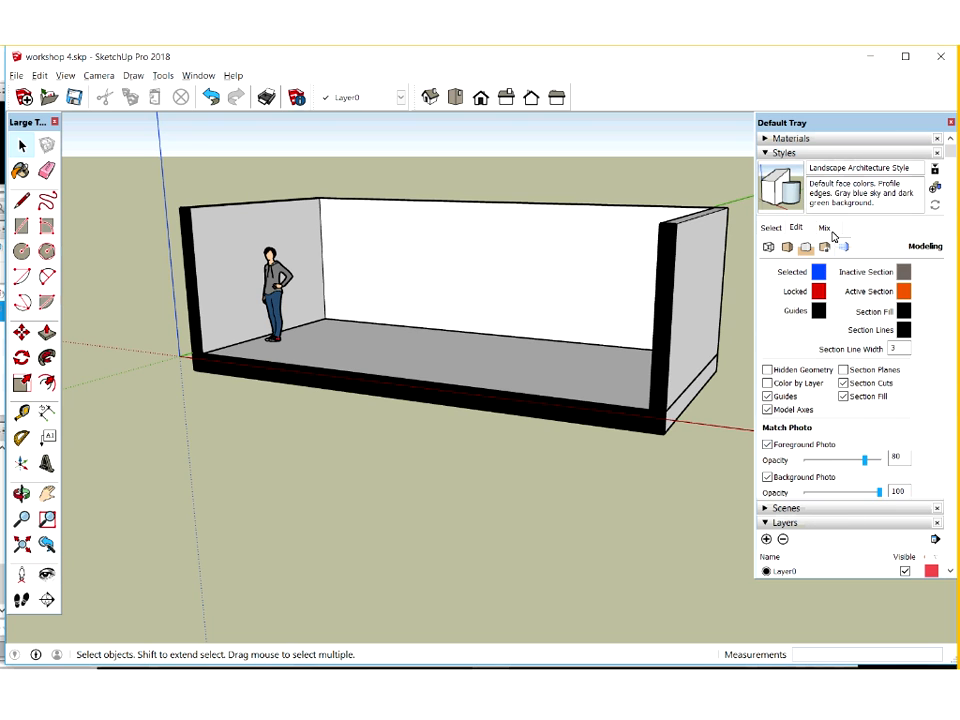
click(799, 231)
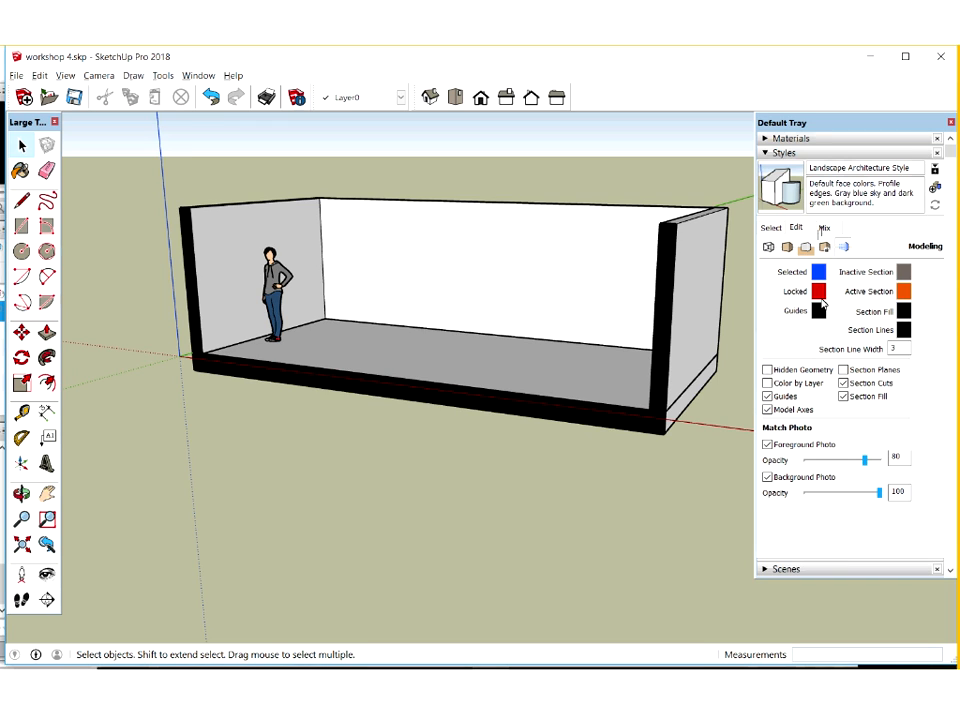
click(787, 249)
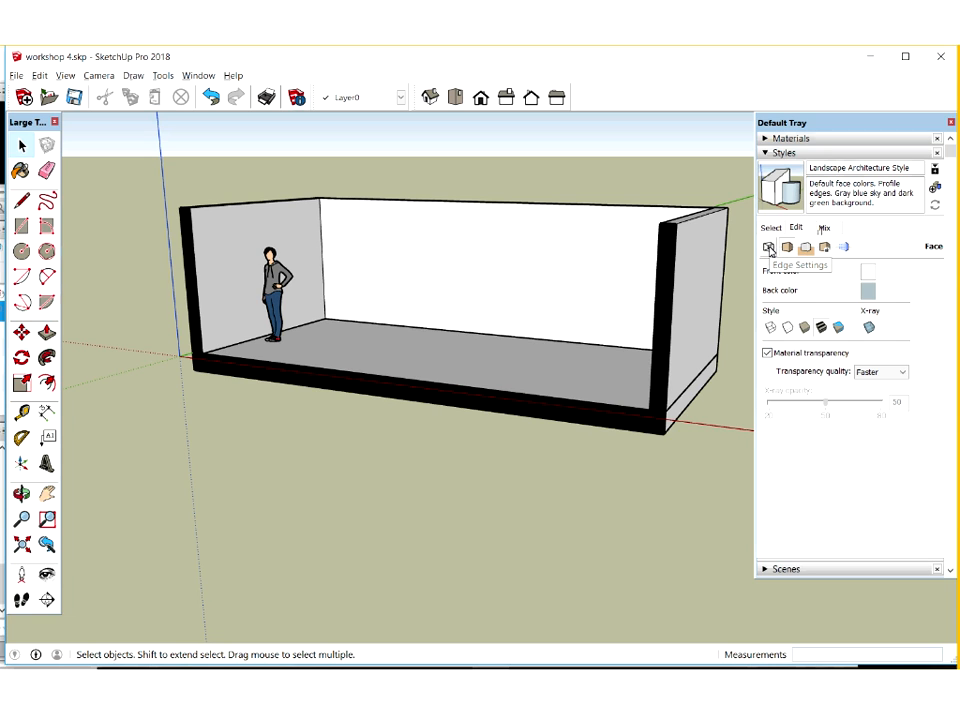
click(769, 248)
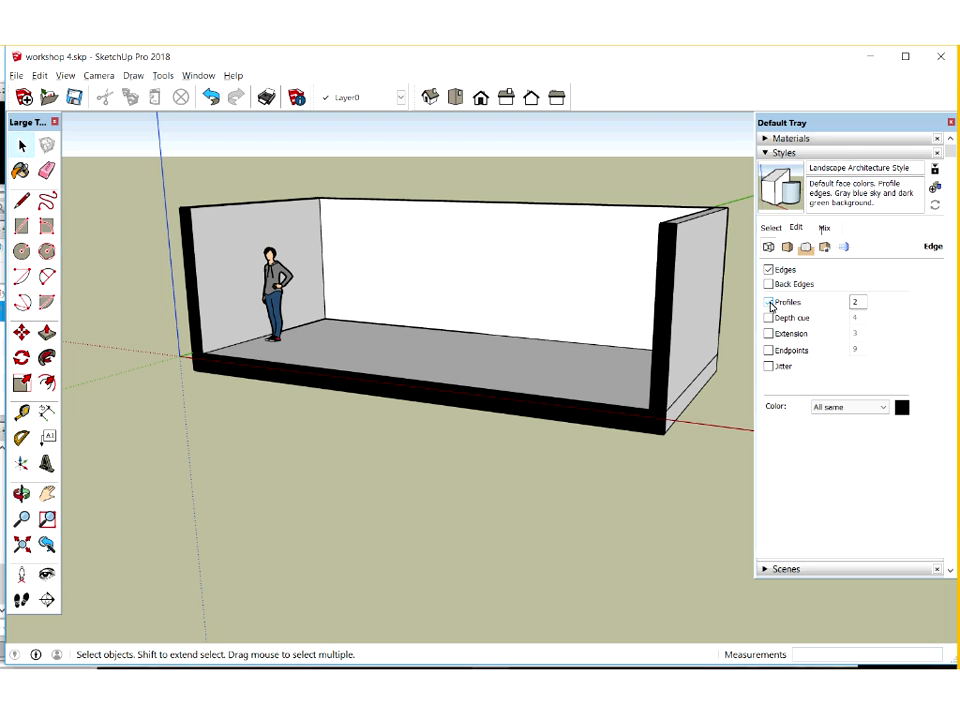
click(769, 302)
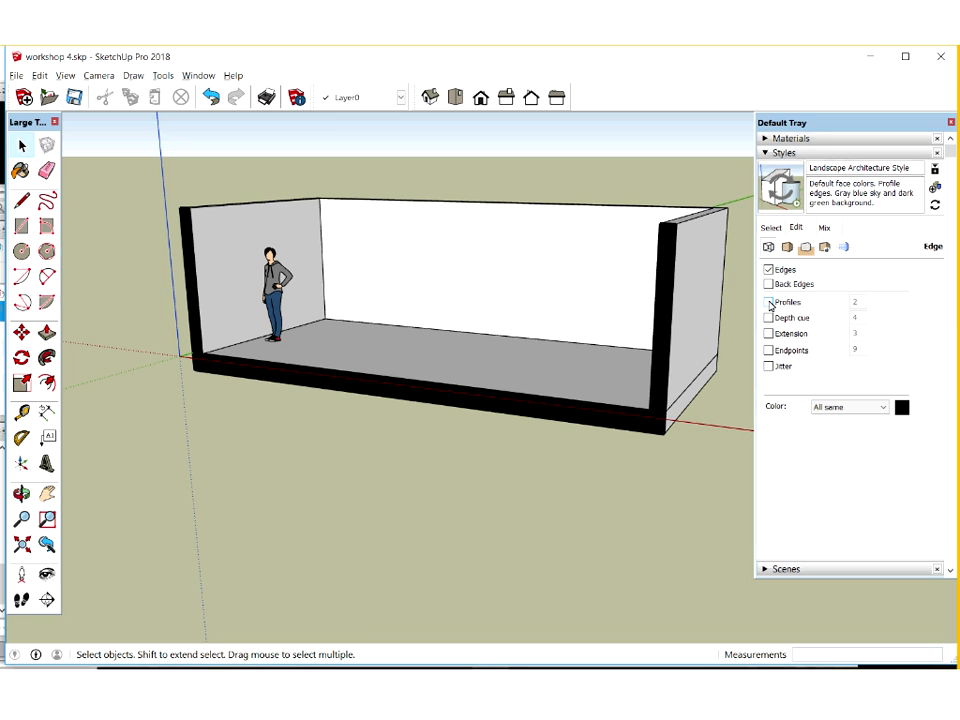
click(769, 302)
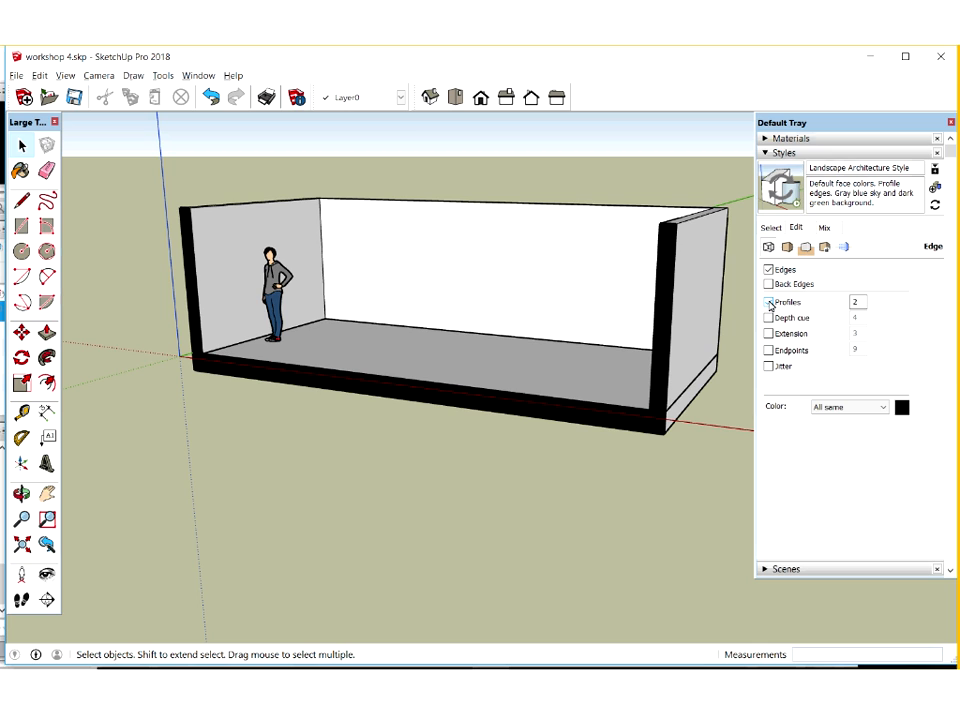
click(769, 302)
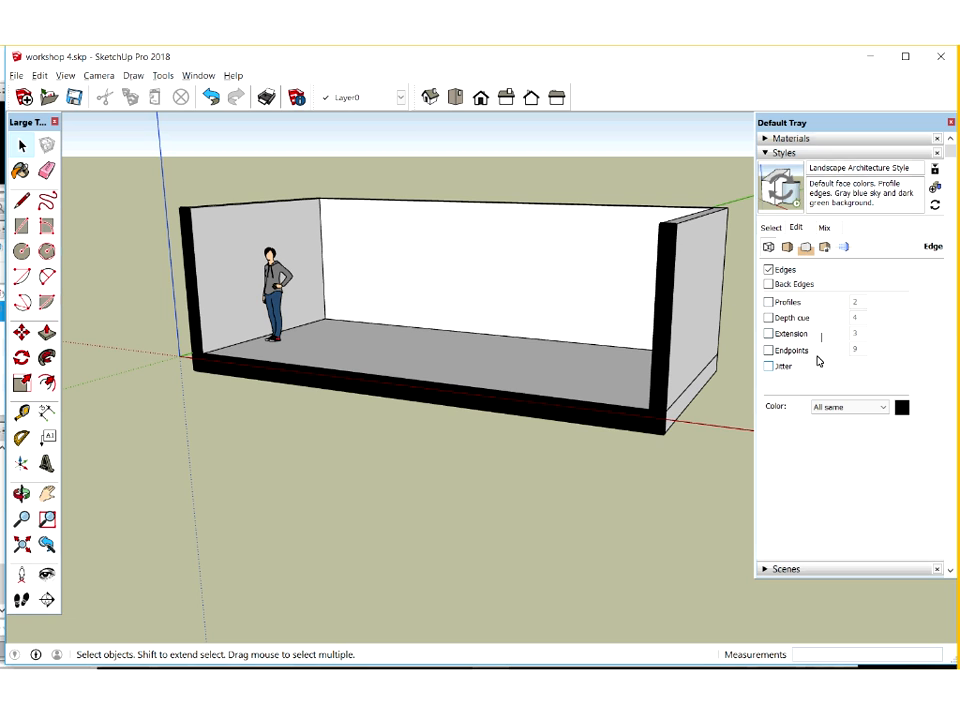
Set the style's edge color to dark grey
click(886, 409)
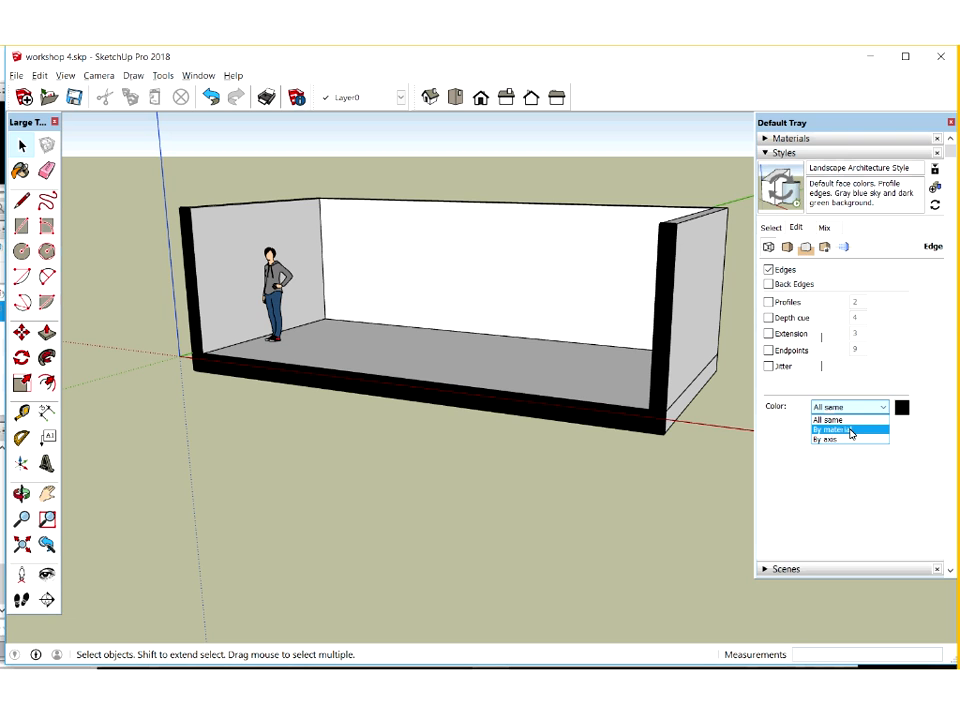
click(902, 409)
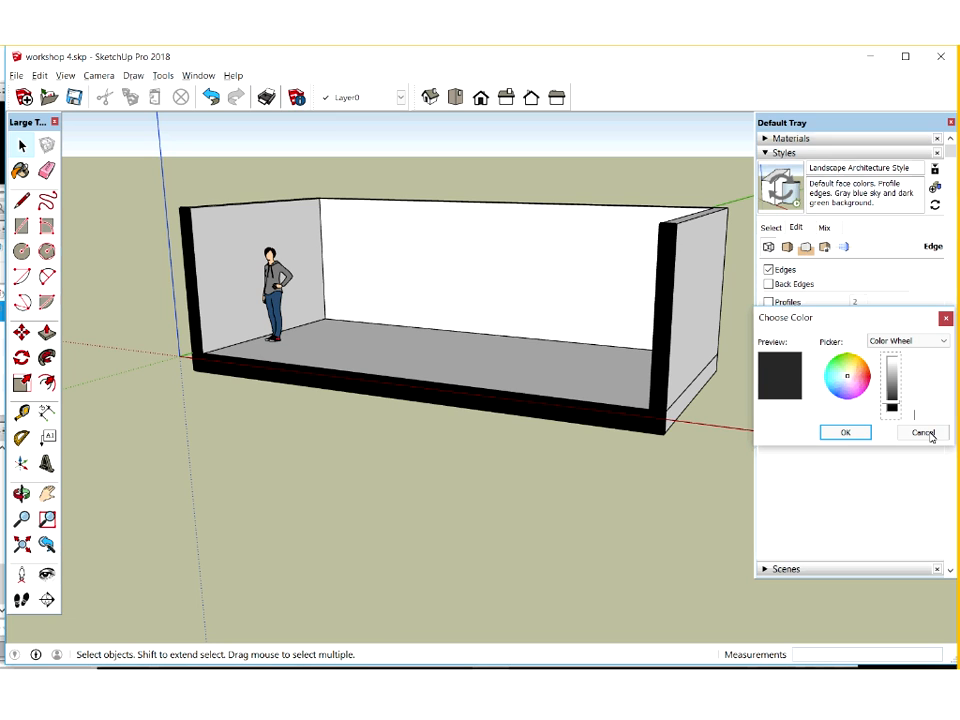
click(921, 432)
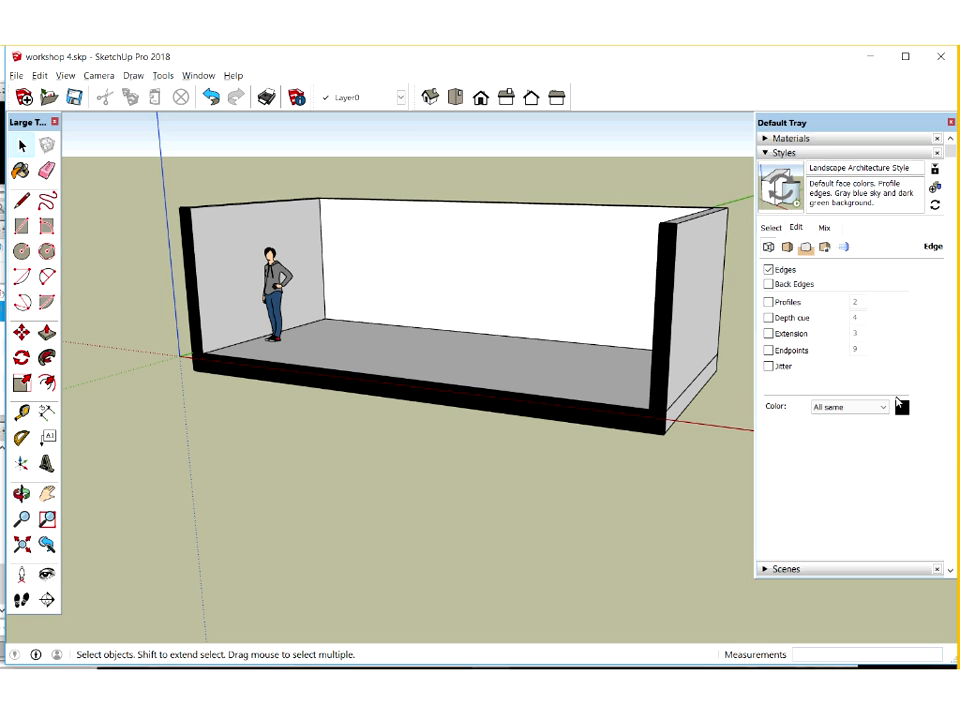
click(901, 406)
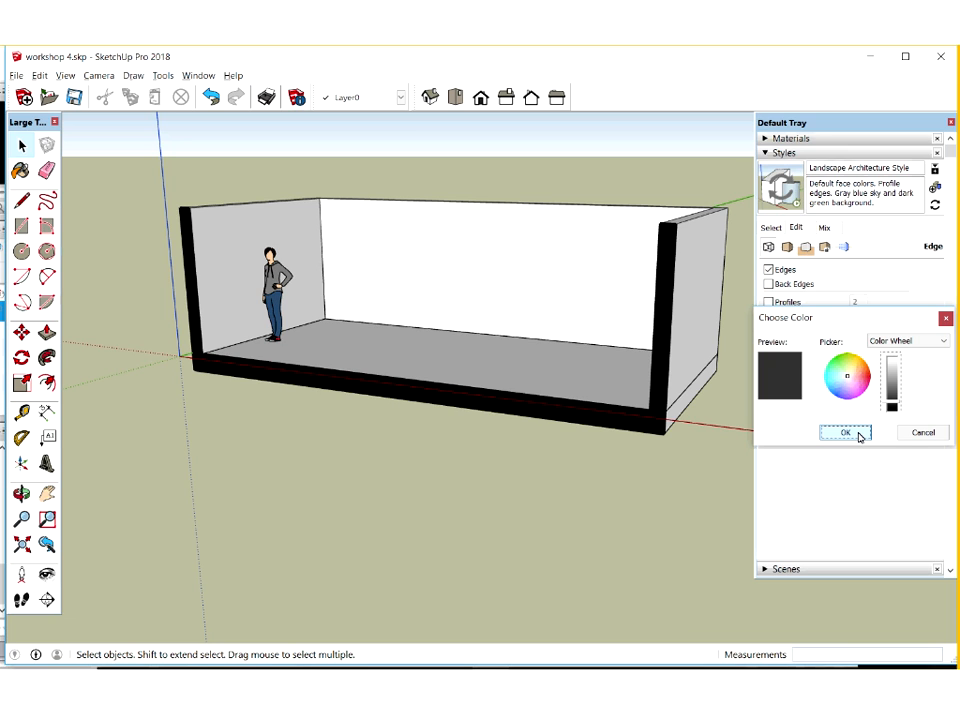
click(858, 436)
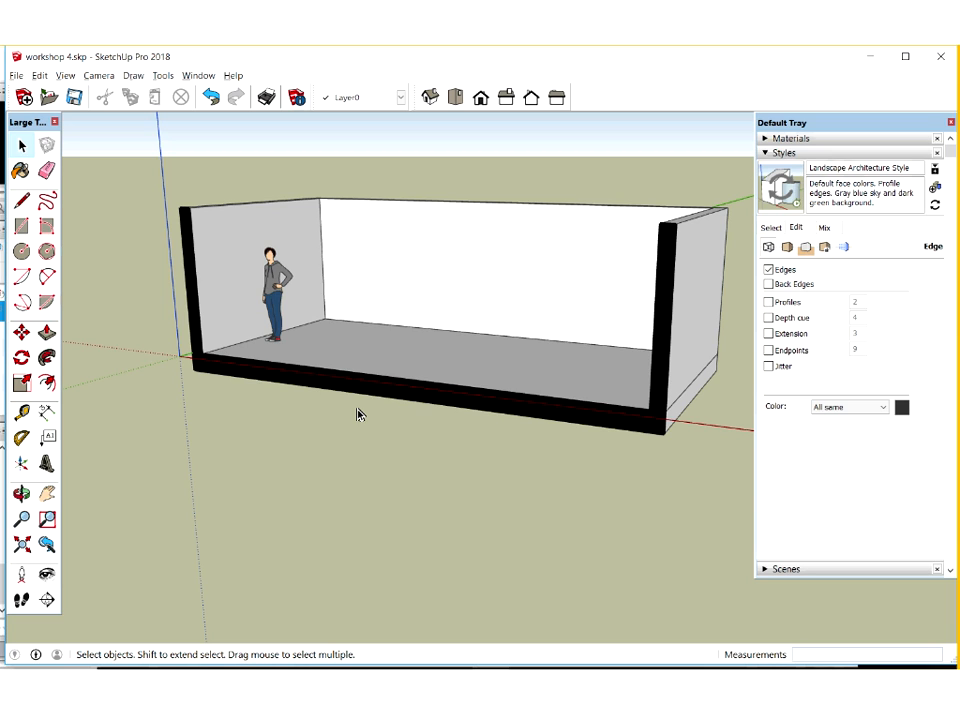
click(54, 411)
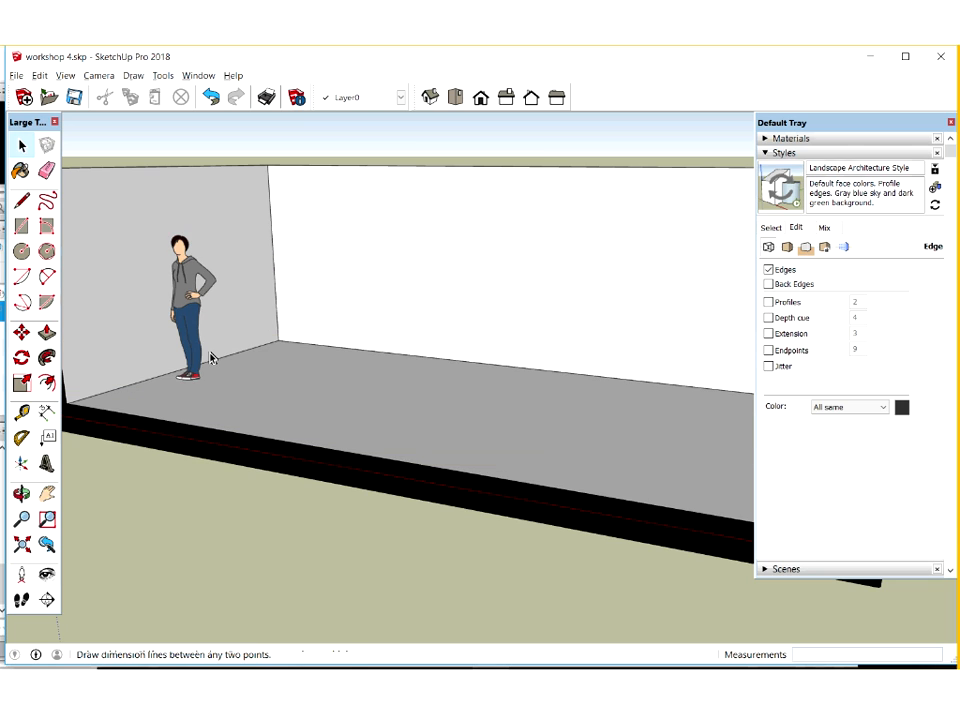
key(space)
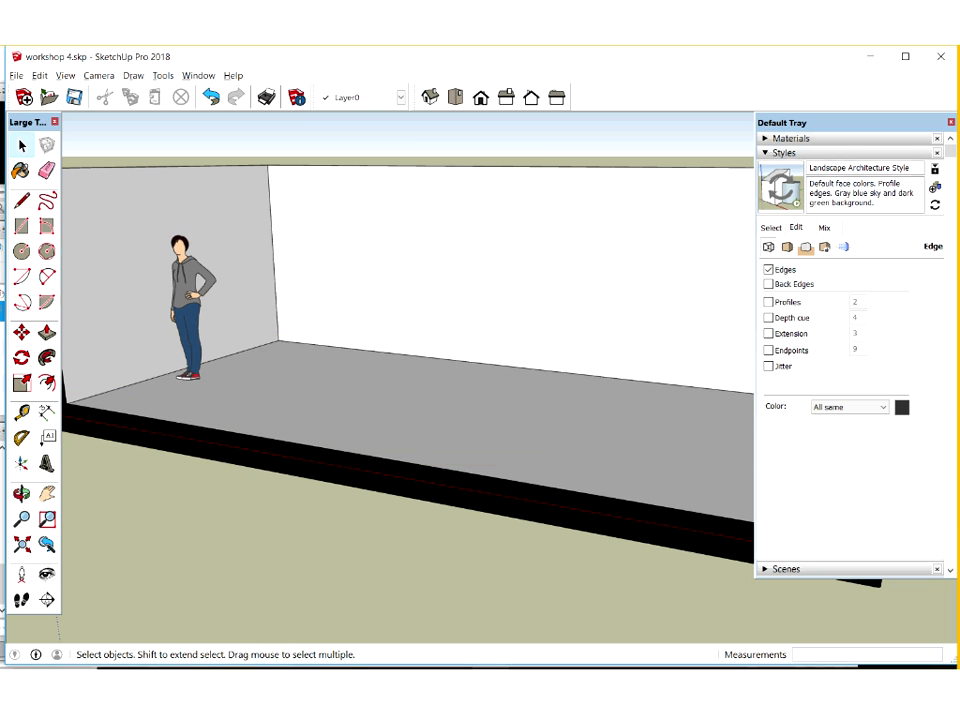
scroll(378, 330, down, 1)
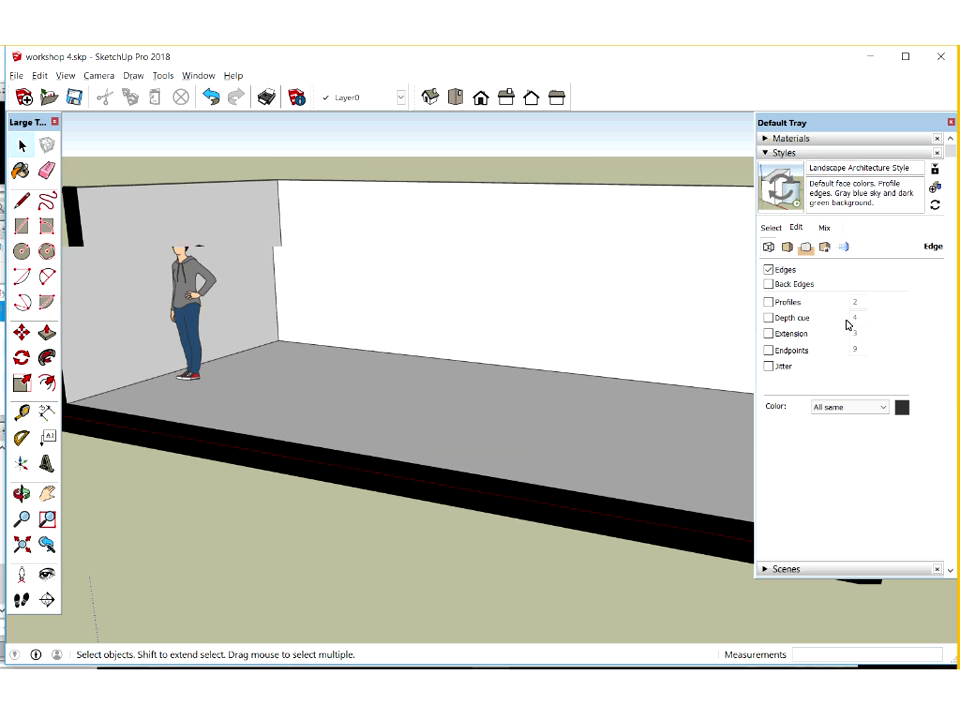
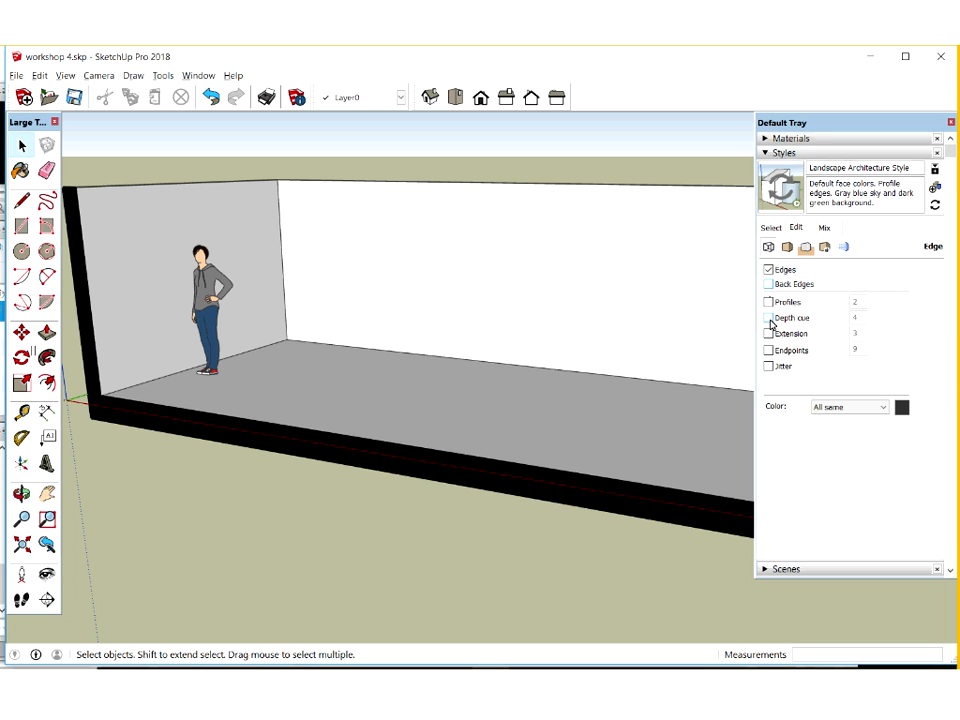
Try out the Depth cue and Back Edges settings of the Landscape Architecture Style
click(769, 319)
click(769, 319)
click(769, 285)
key(k)
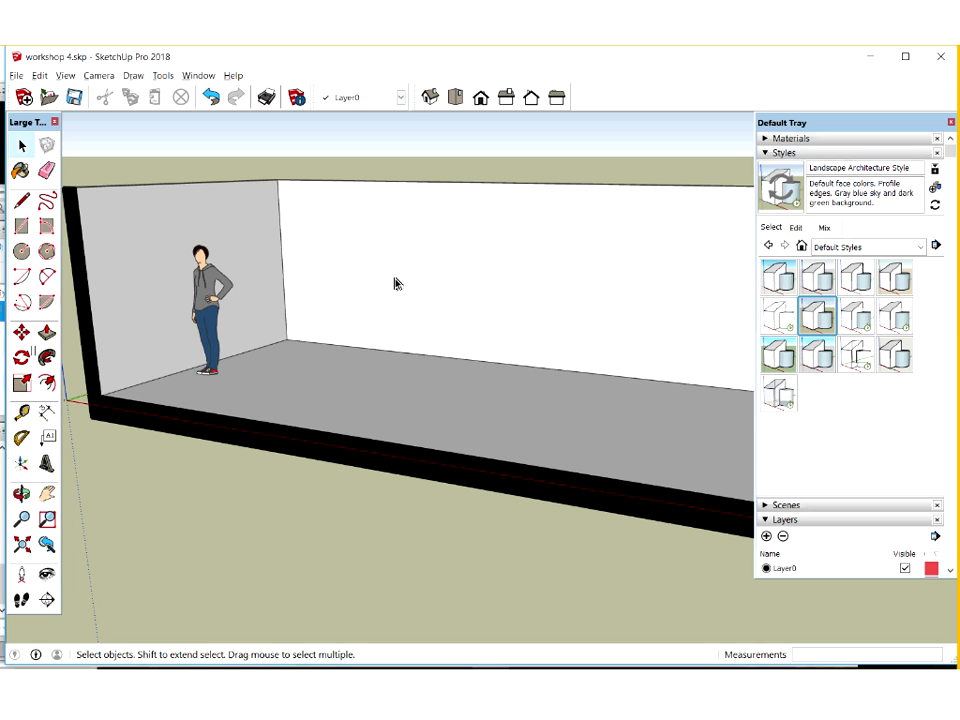
Open the floor group for editing and show the Tile collection of the material library
click(828, 139)
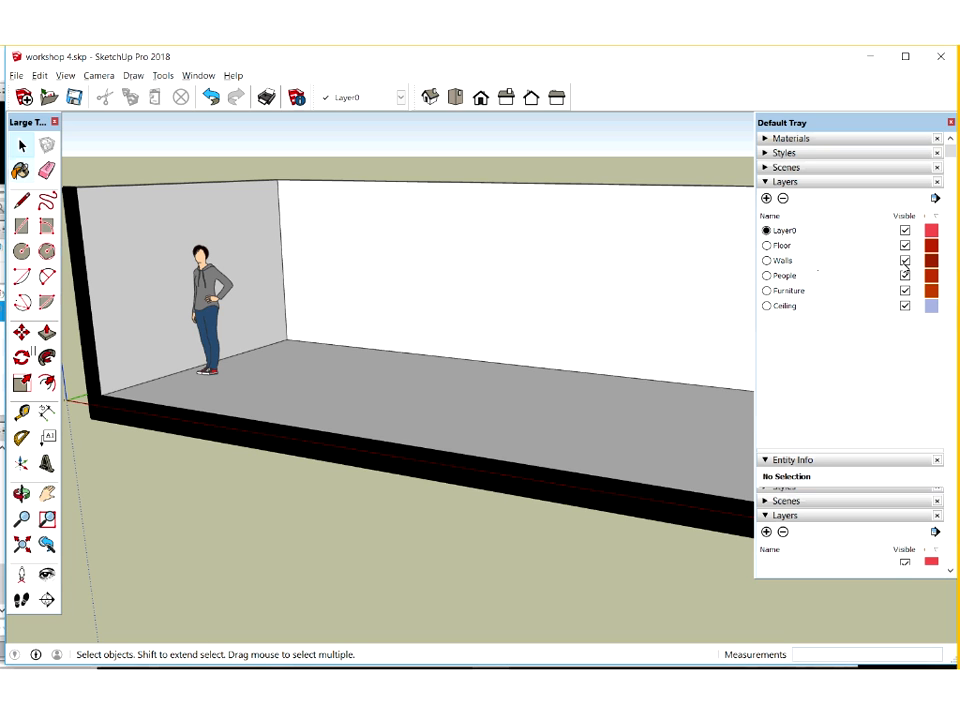
key(b)
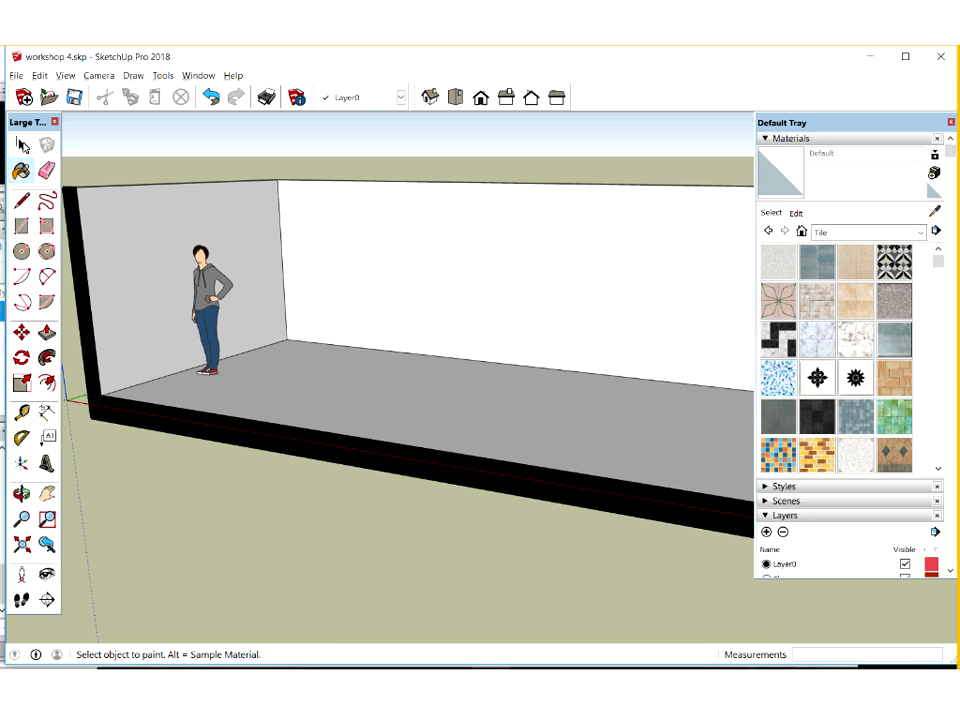
click(22, 145)
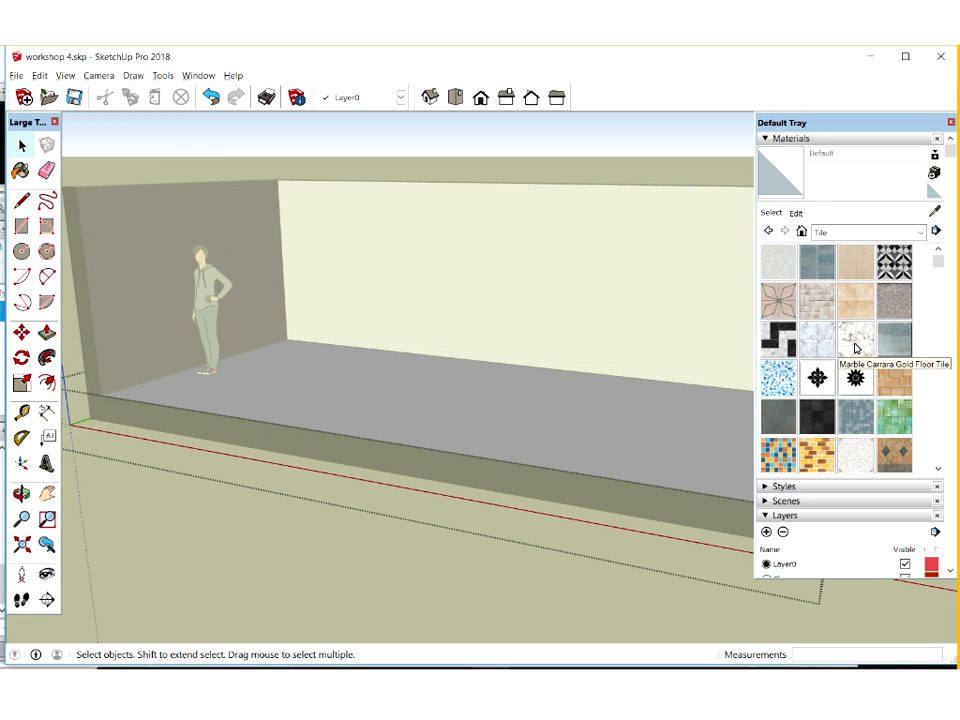
click(923, 232)
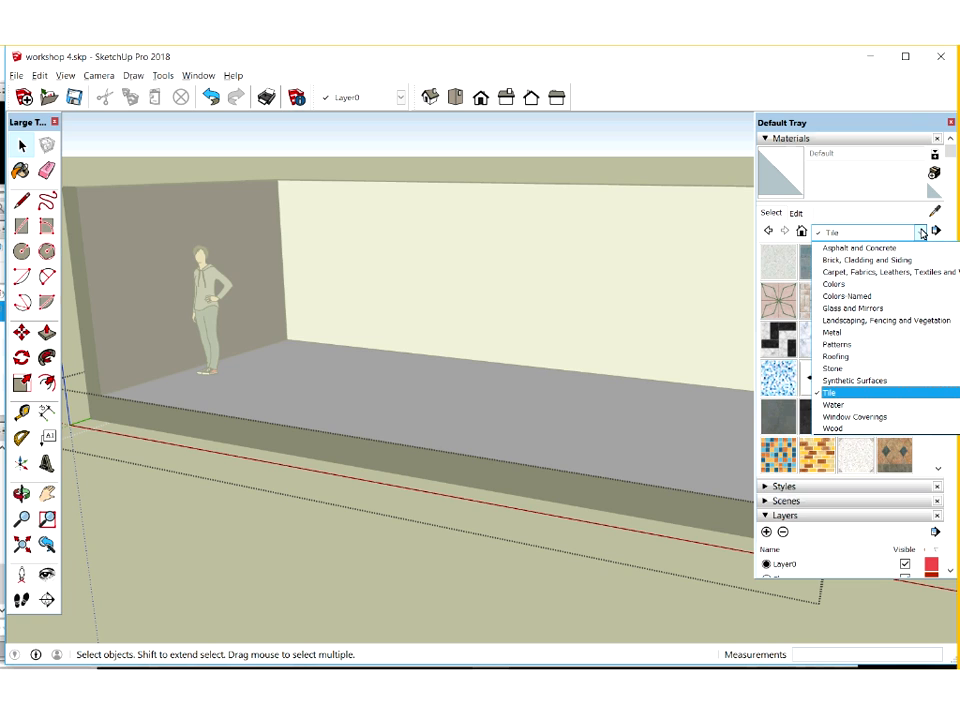
scroll(880, 255, up, 1)
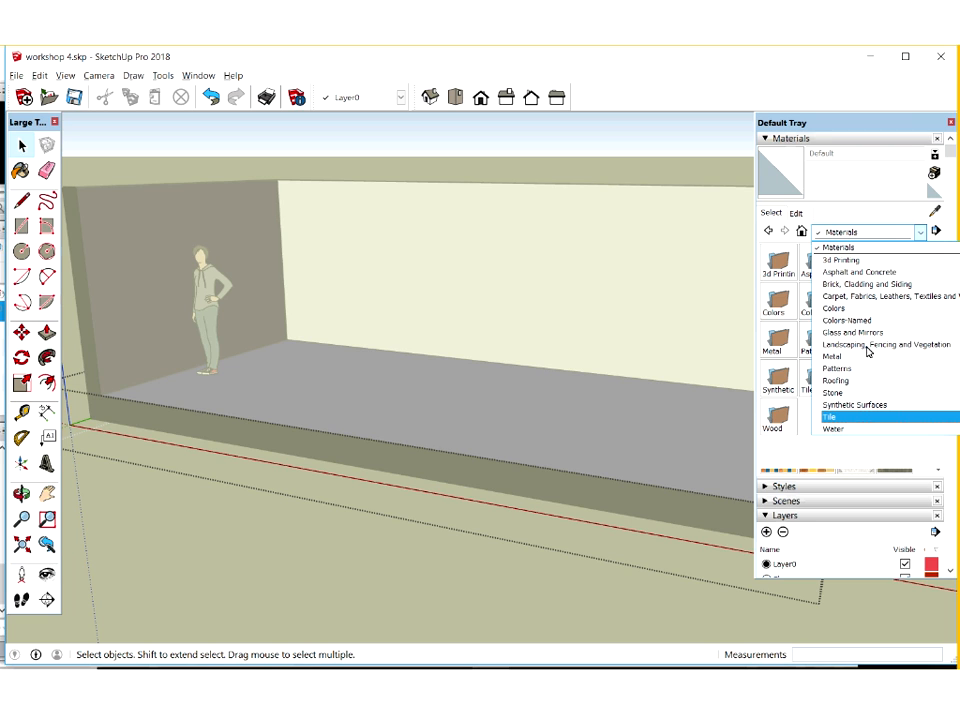
click(867, 417)
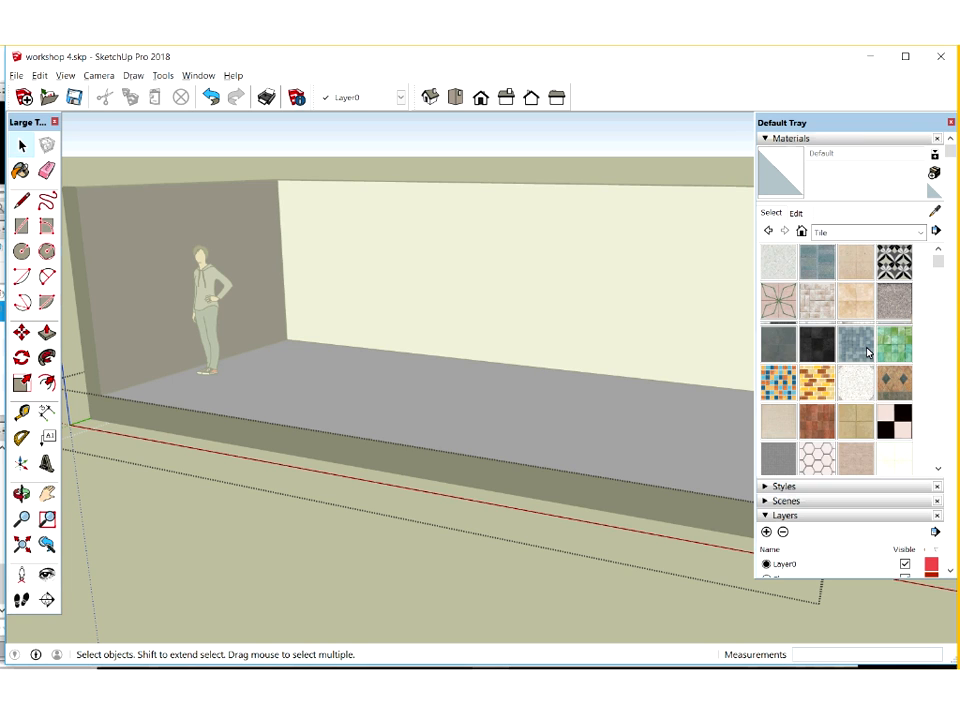
Paint the floor's top face with the Encaustic Tile Circular 01 material and close the floor group
scroll(867, 352, down, 3)
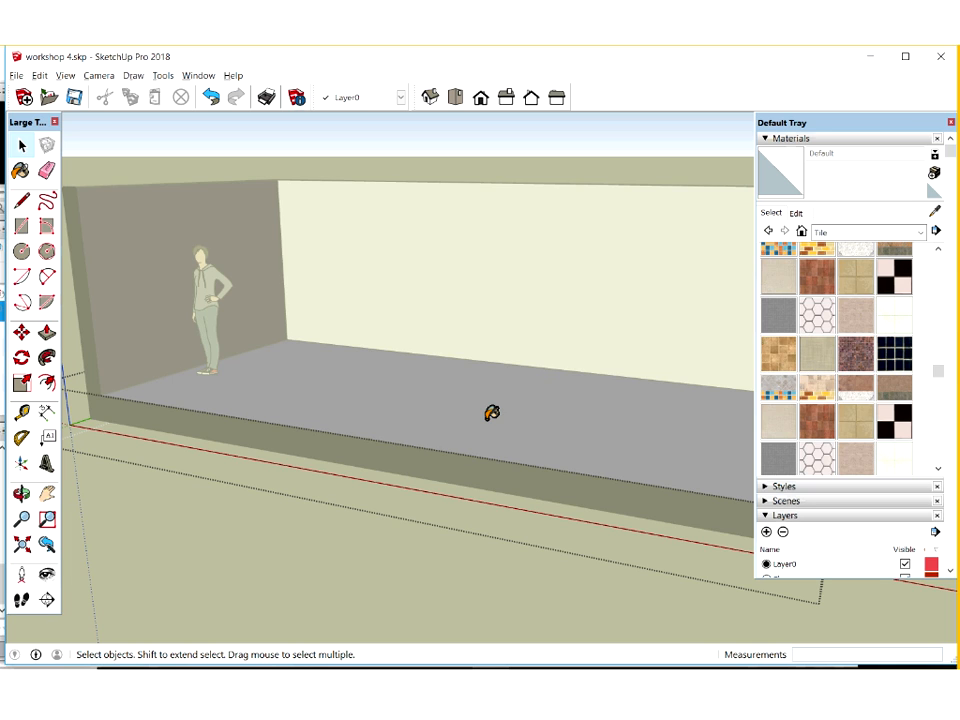
click(364, 388)
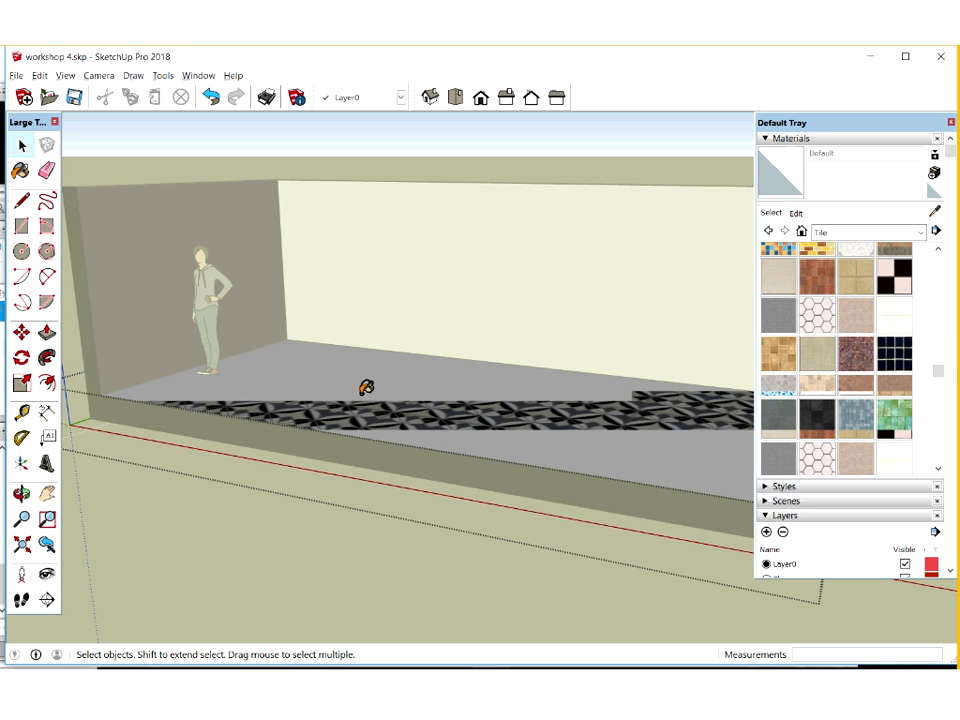
click(376, 459)
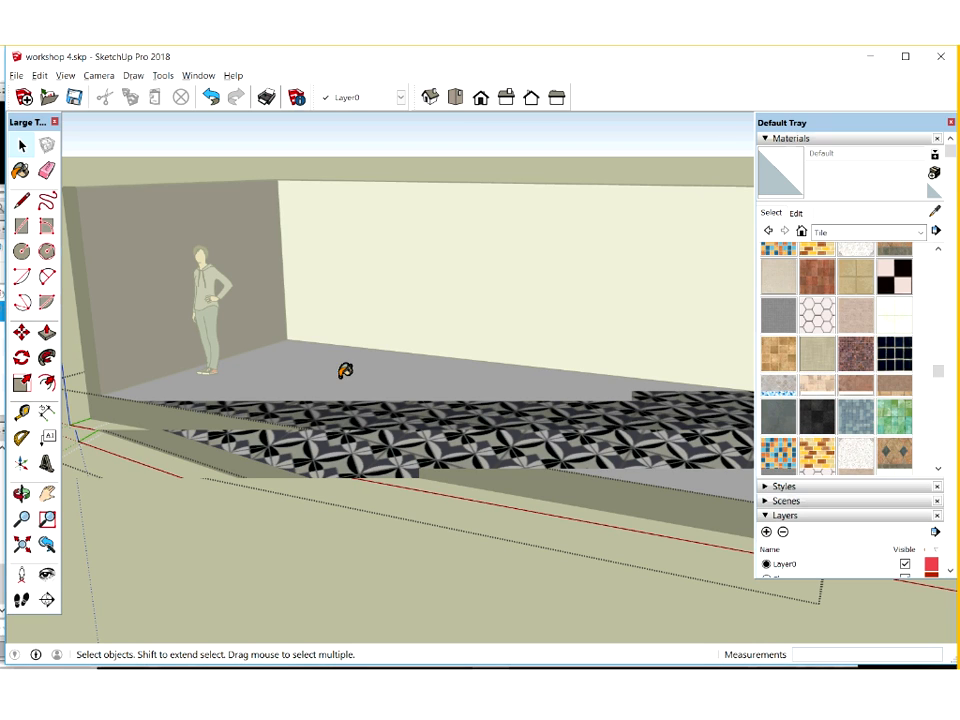
click(22, 144)
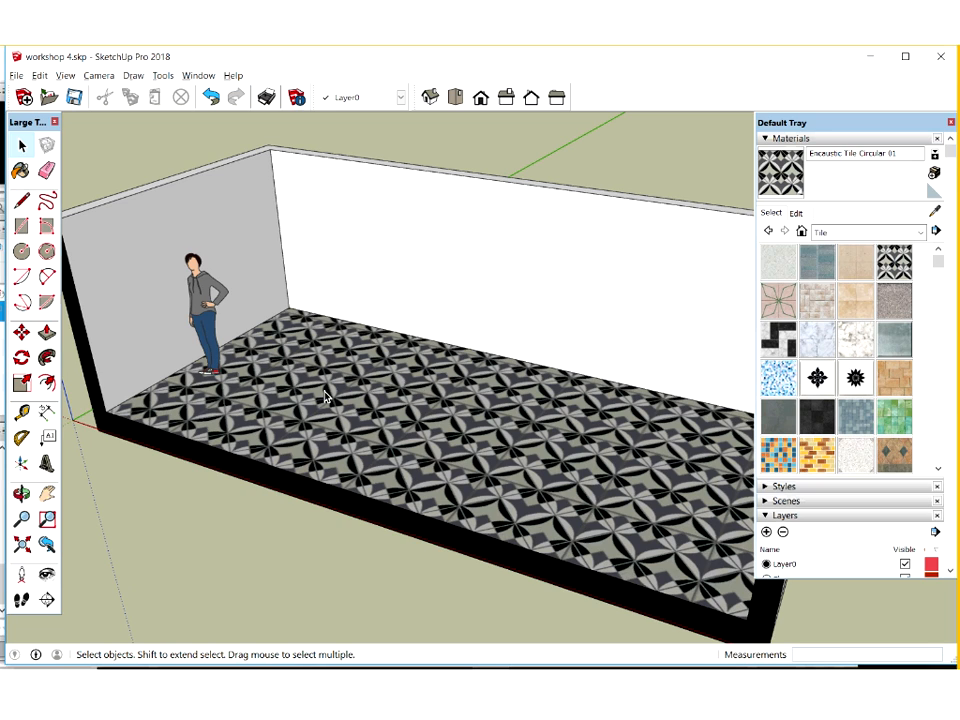
double_click(391, 359)
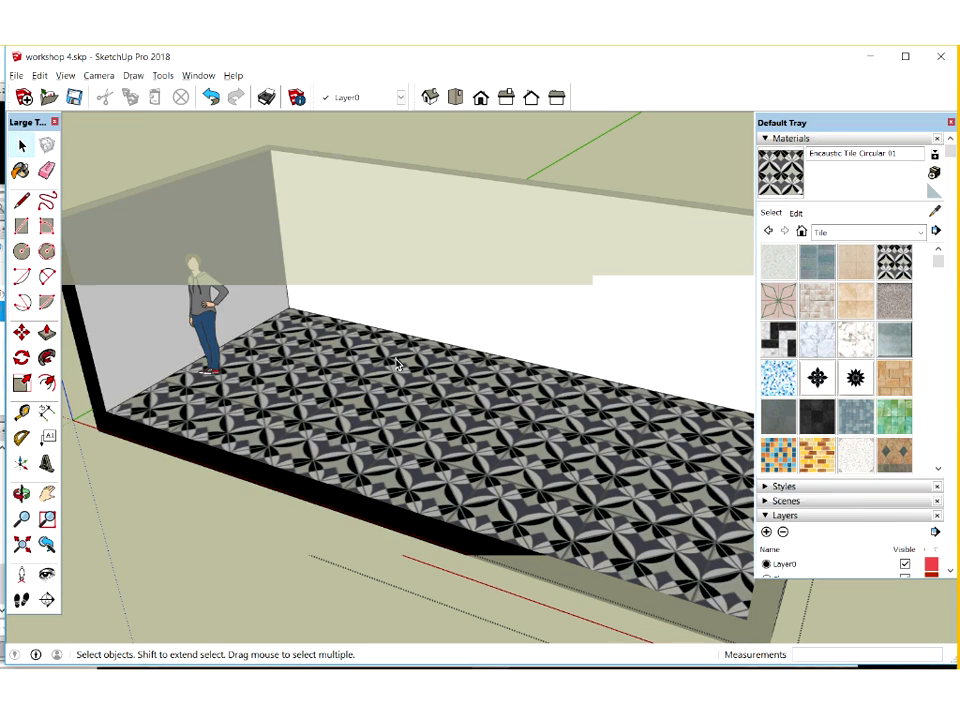
click(173, 150)
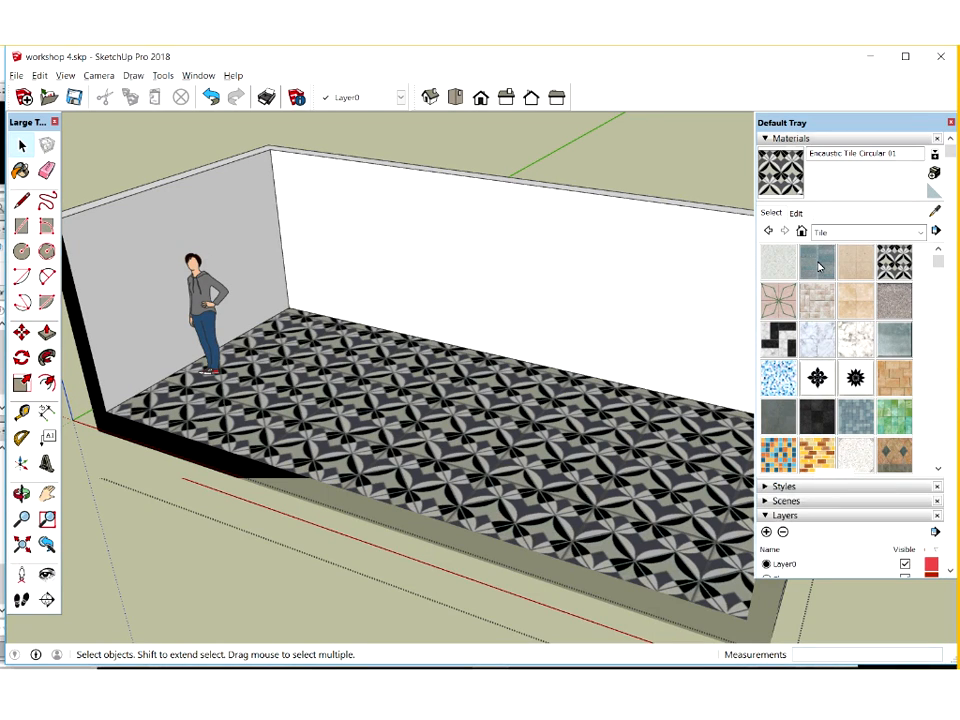
Turn off the section cut and assign the floor group to the Floor layer
click(905, 261)
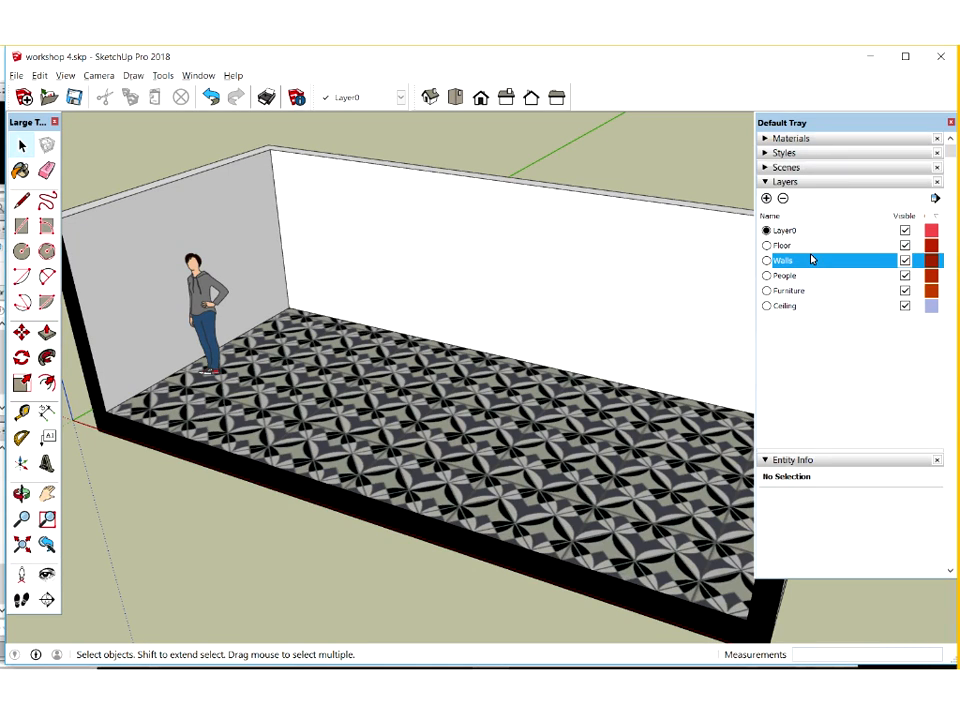
click(330, 373)
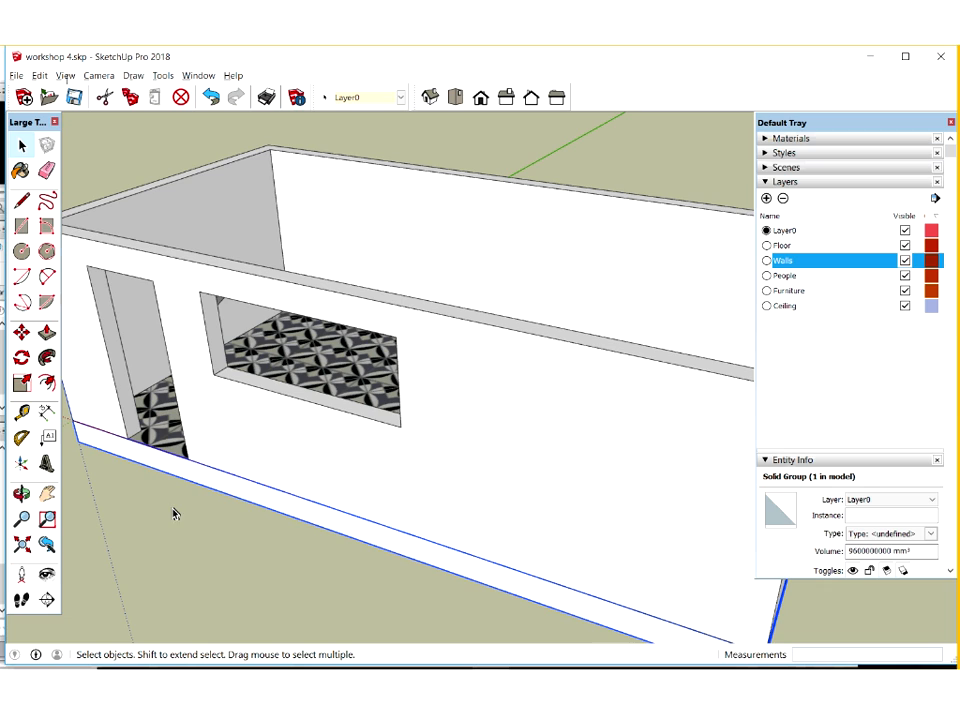
right_click(157, 463)
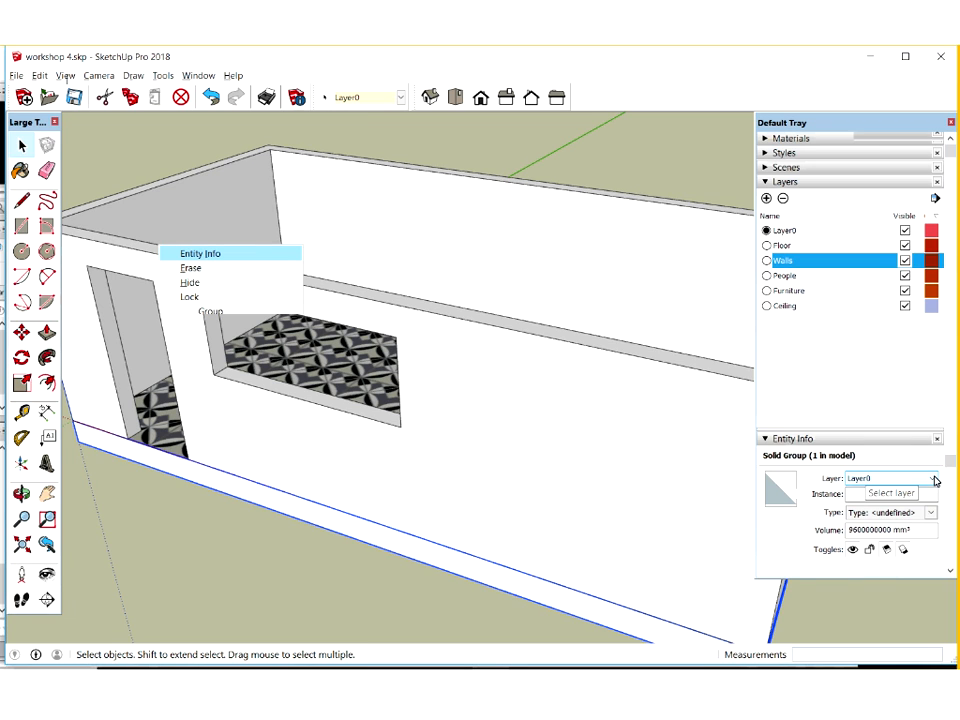
click(915, 479)
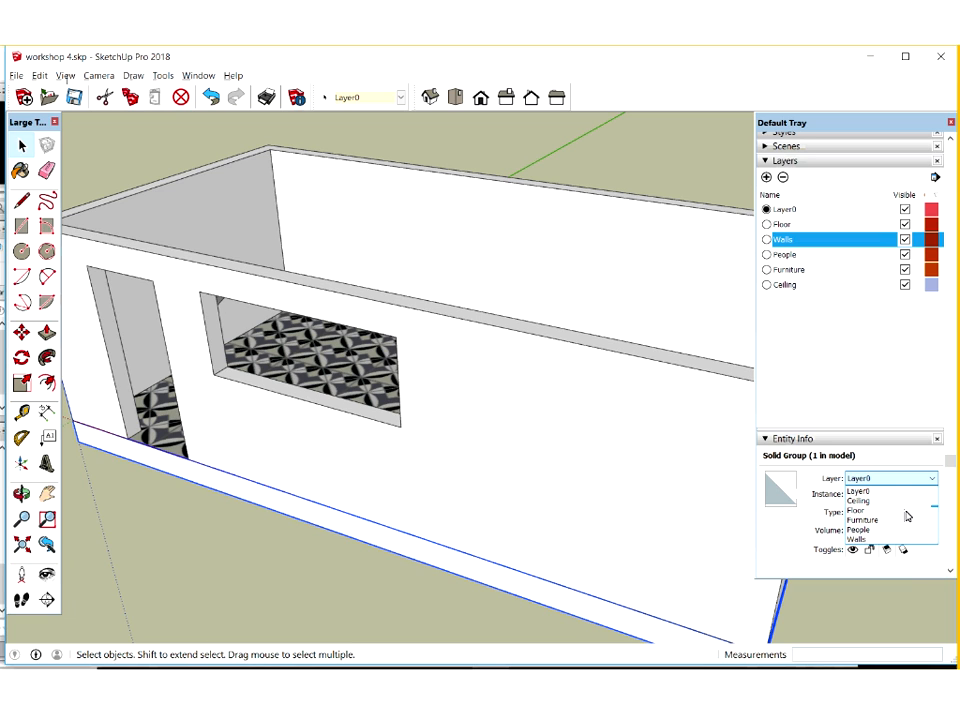
click(870, 484)
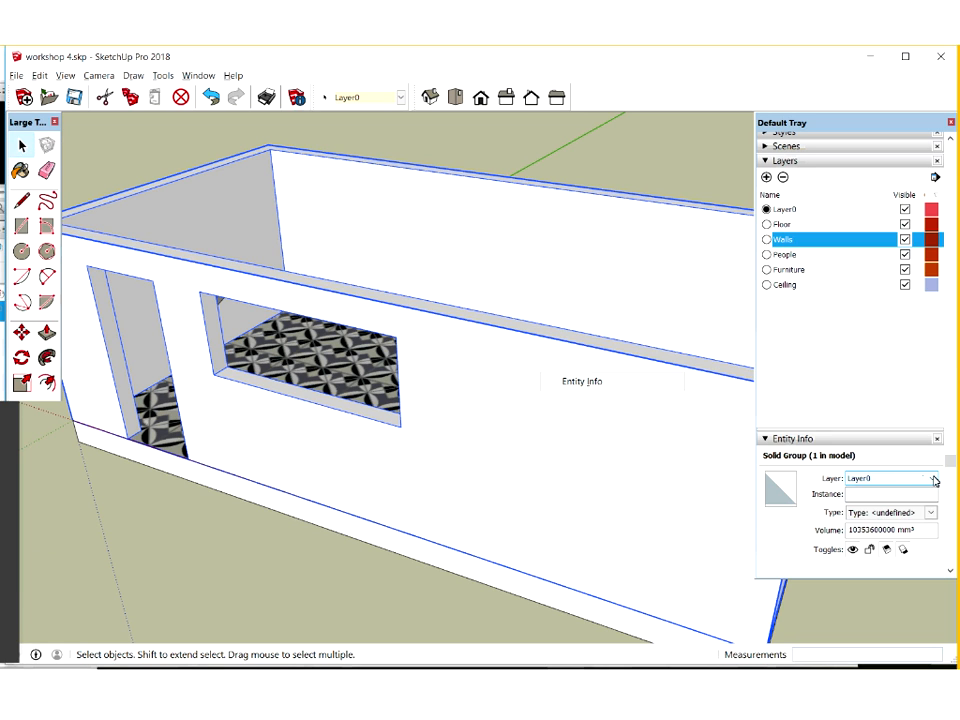
Assign the walls group to the Walls layer
click(934, 481)
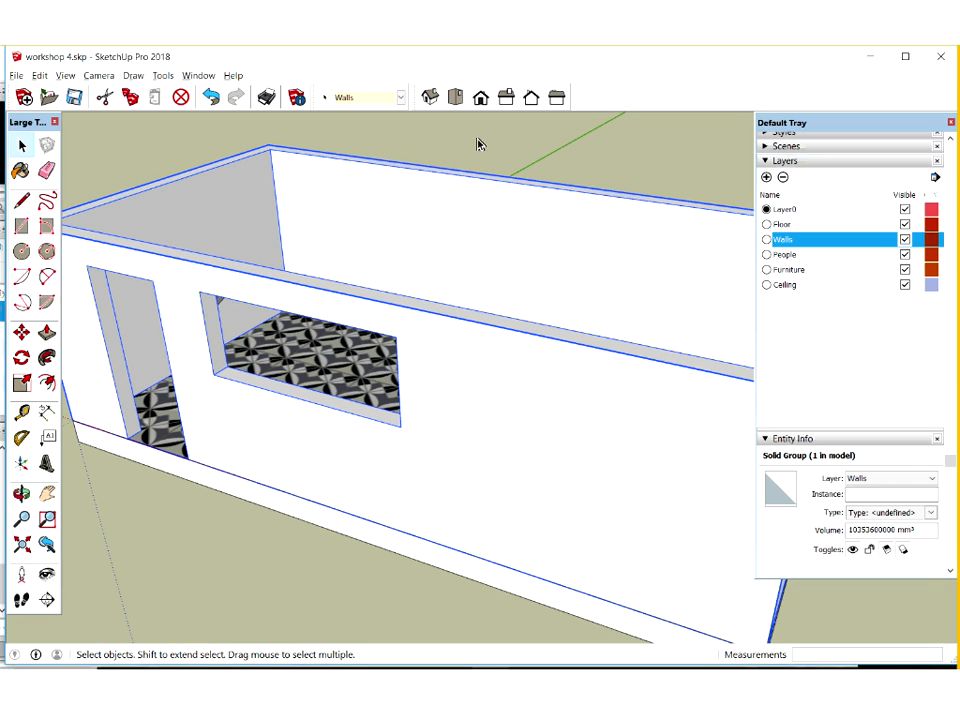
double_click(278, 264)
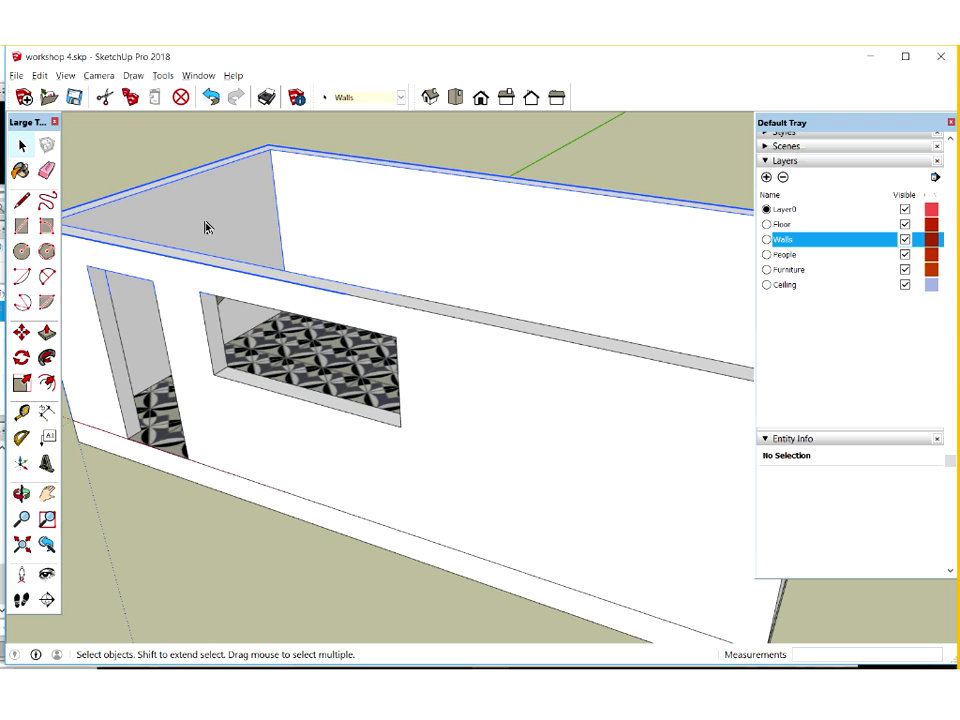
click(220, 299)
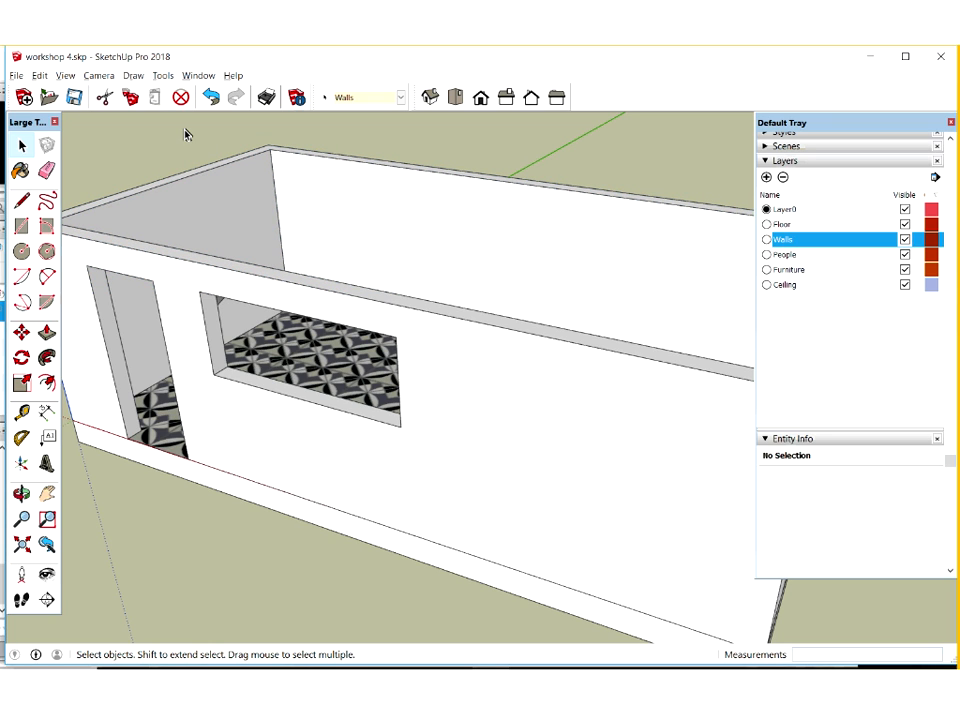
Assign the human figure inside the room to the People layer and hide the Walls layer
middle_drag(194, 293, 205, 338)
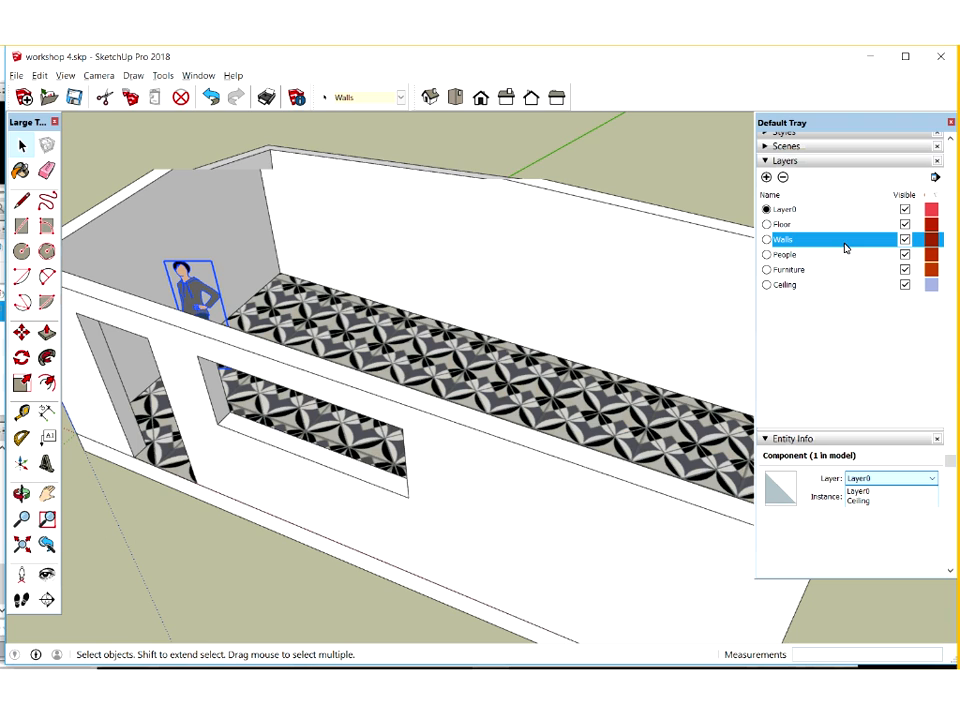
key(Delete)
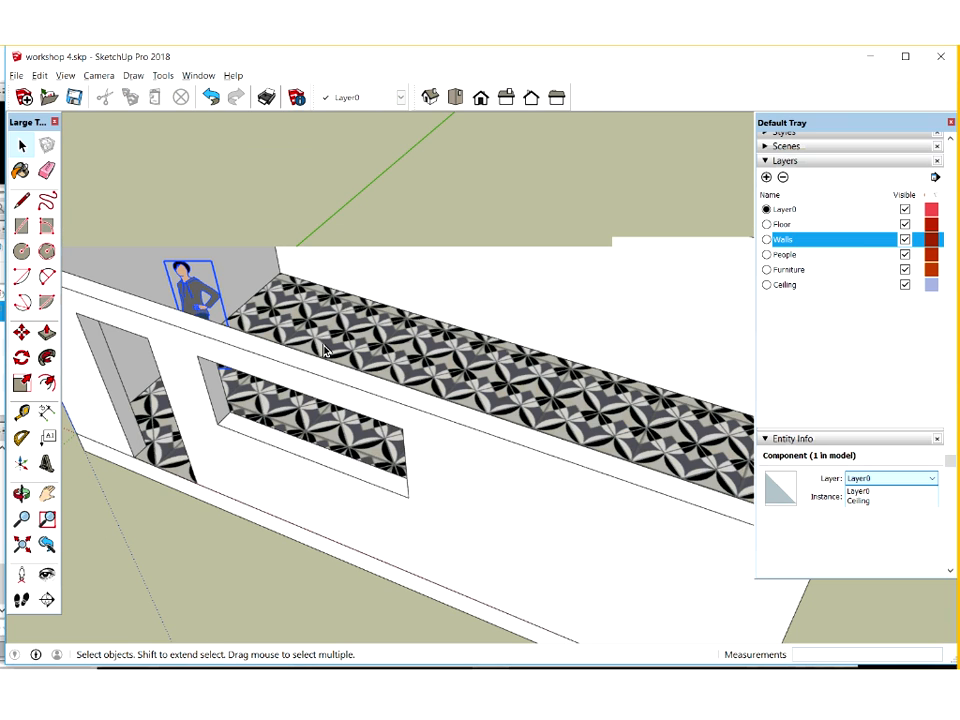
key(Delete)
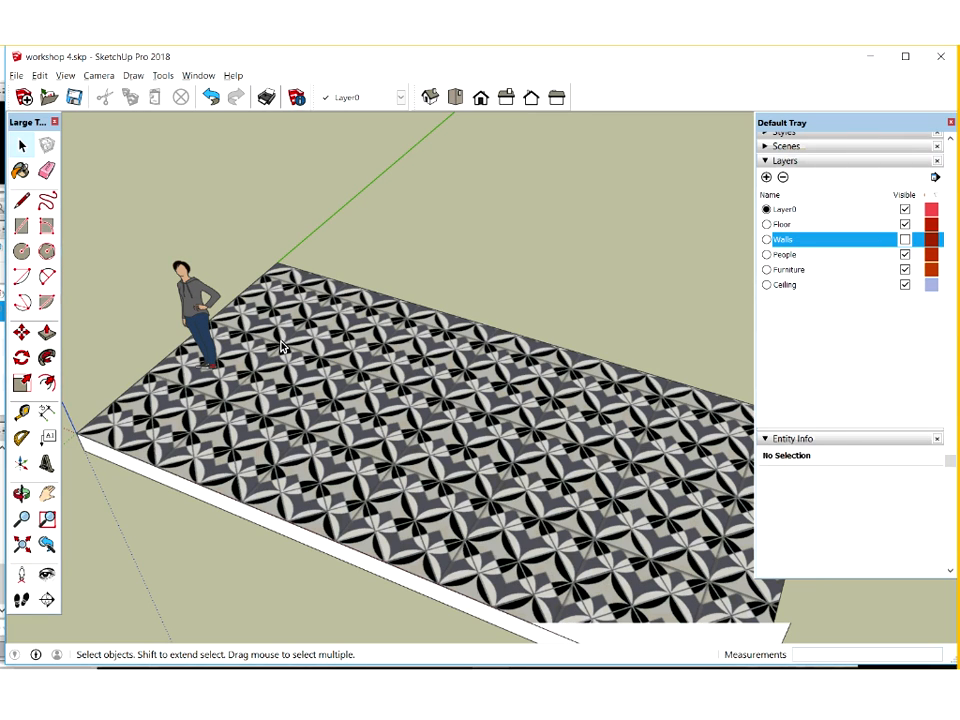
Check the layer assignments of the floor group and the human figure
click(336, 320)
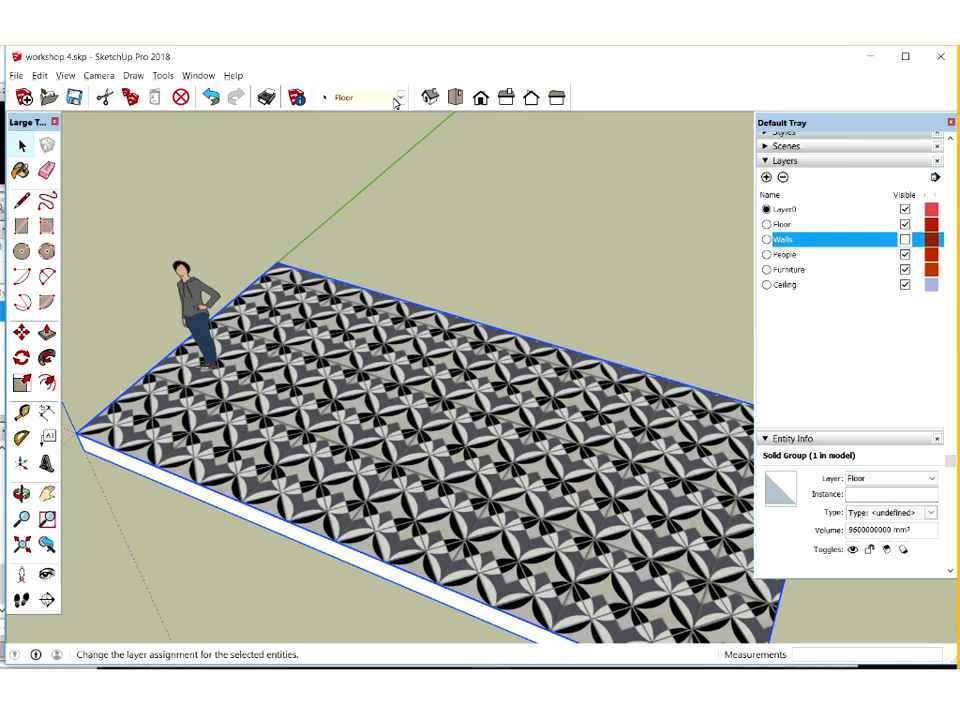
click(196, 298)
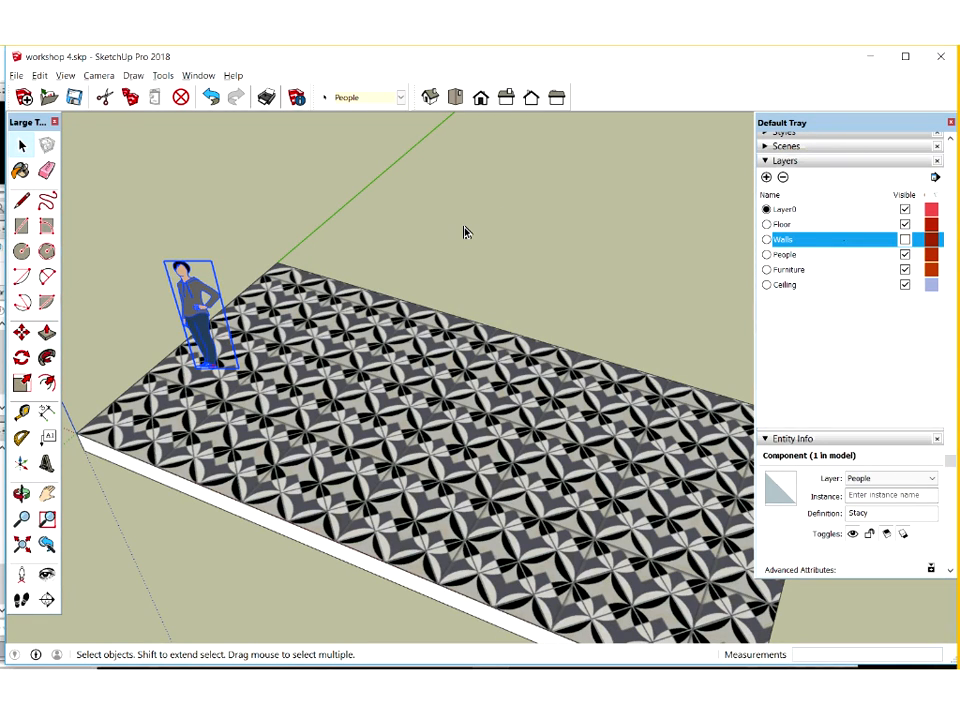
click(407, 445)
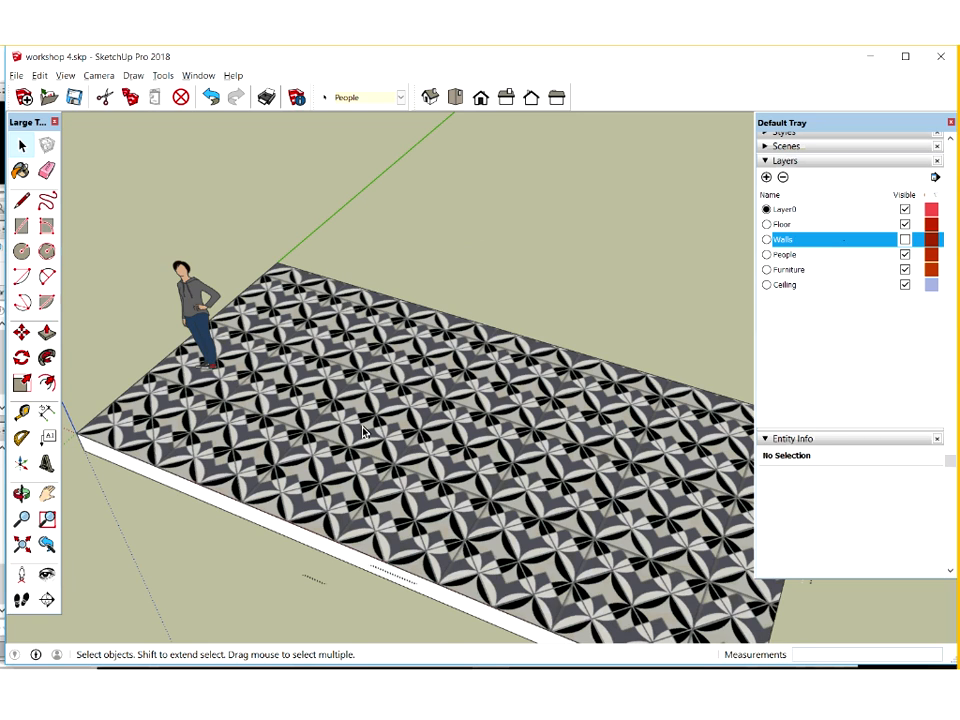
Inside the floor group, place a guide about 3200 mm from the short edge beside the figure and split the top face along it
double_click(363, 432)
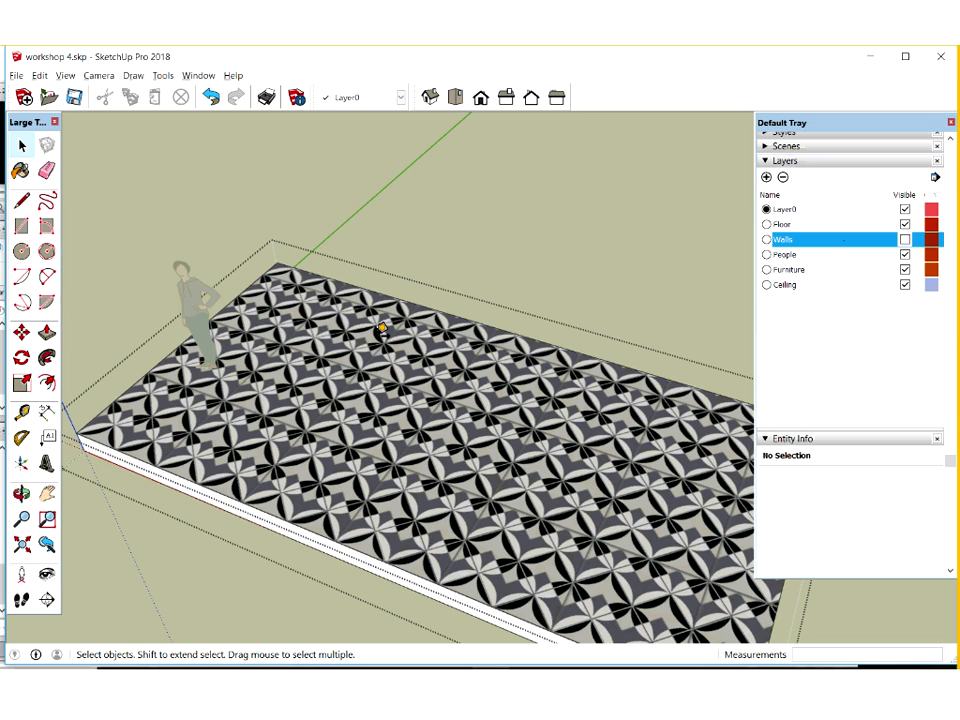
click(445, 345)
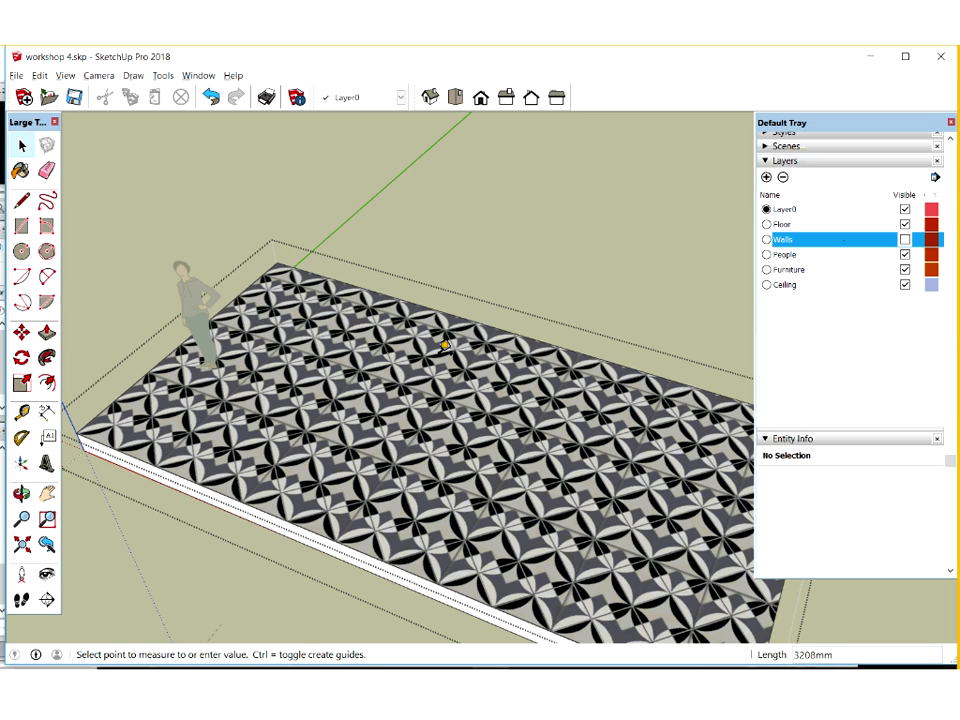
click(249, 285)
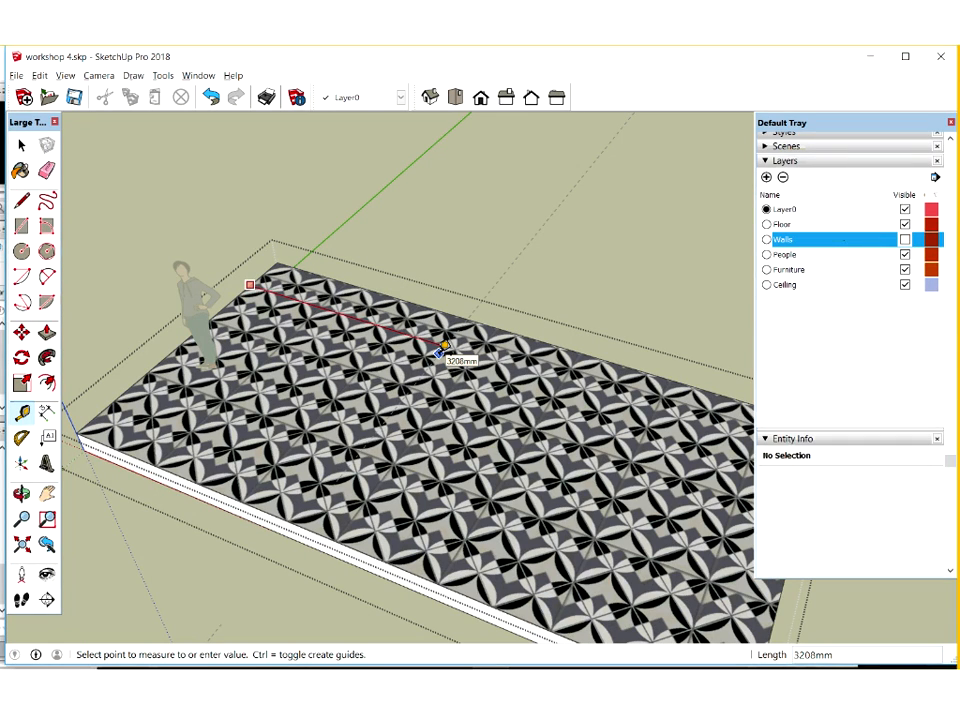
click(445, 345)
click(30, 204)
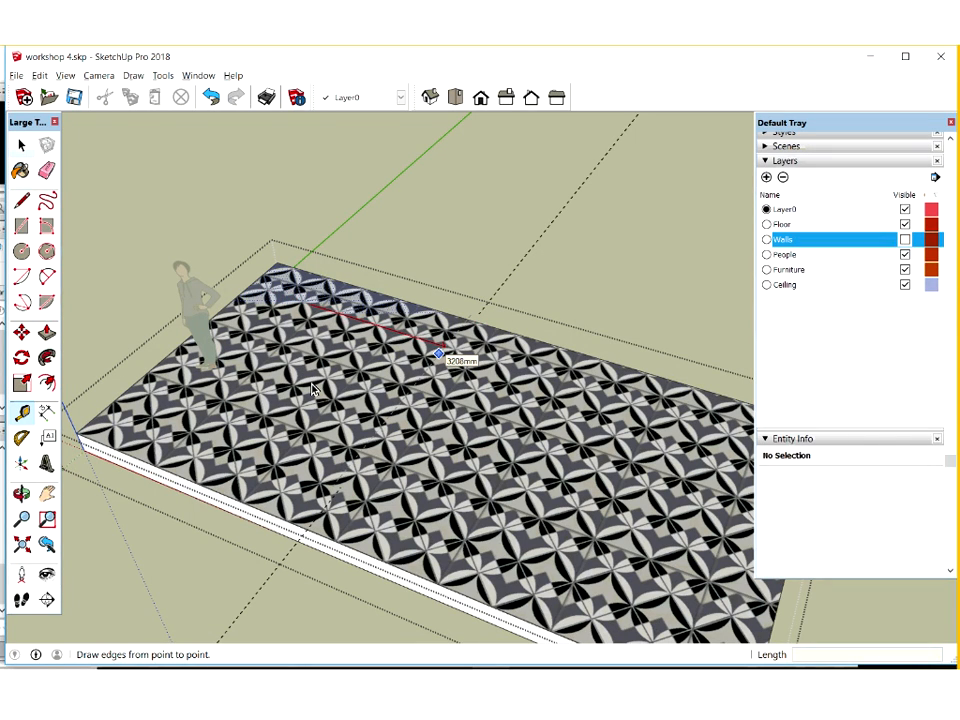
Scale down the patterned tile texture on the smaller floor section beside the human figure using texture positioning
right_click(457, 437)
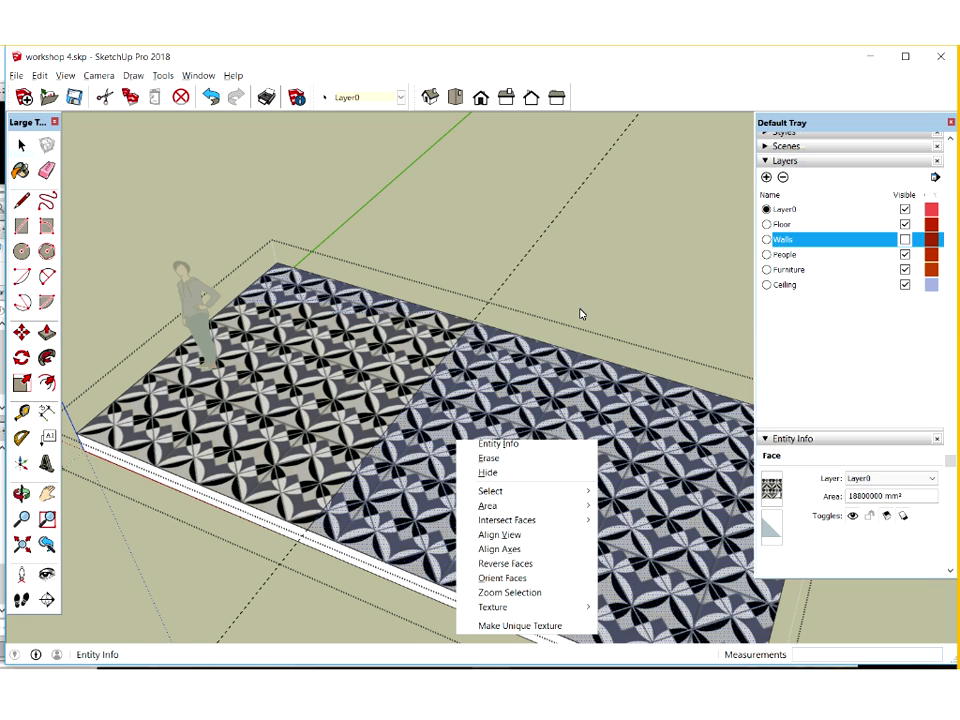
right_click(361, 366)
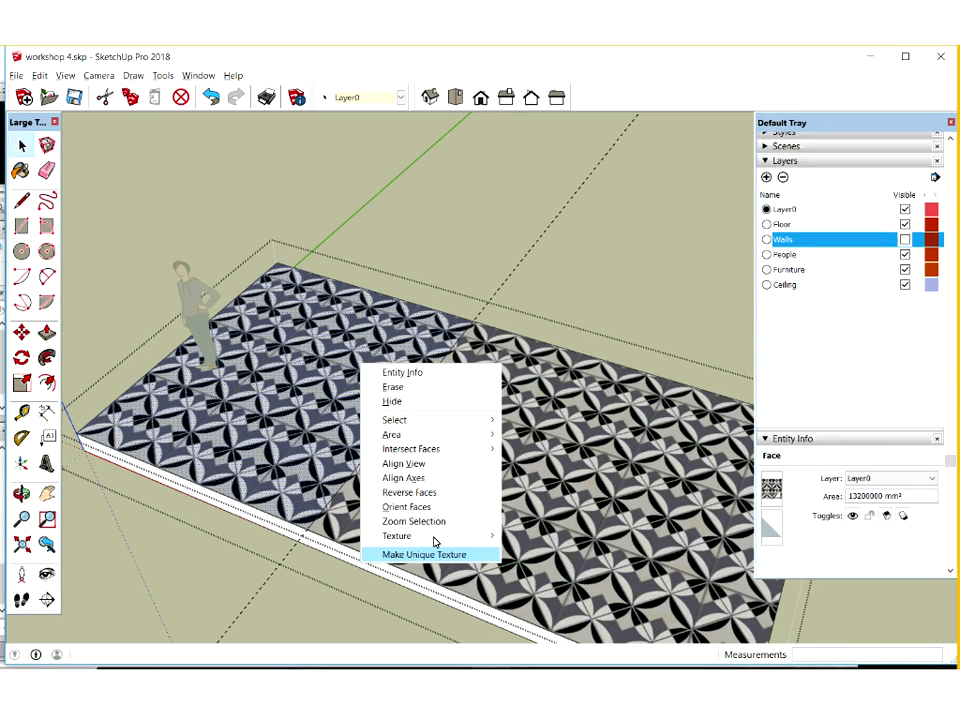
mouse_move(438, 538)
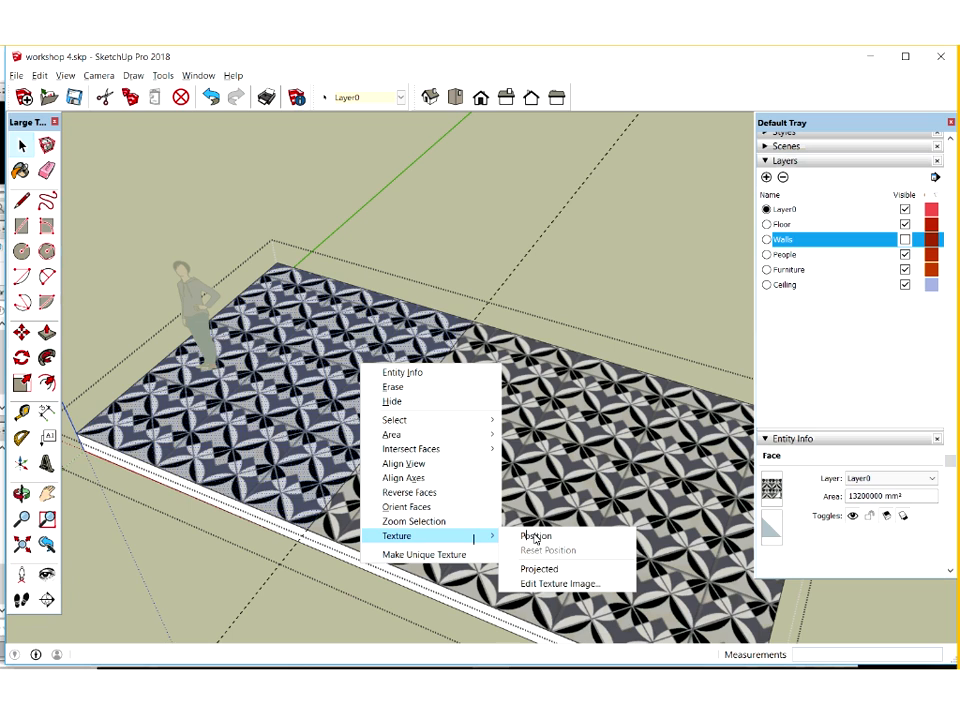
click(366, 372)
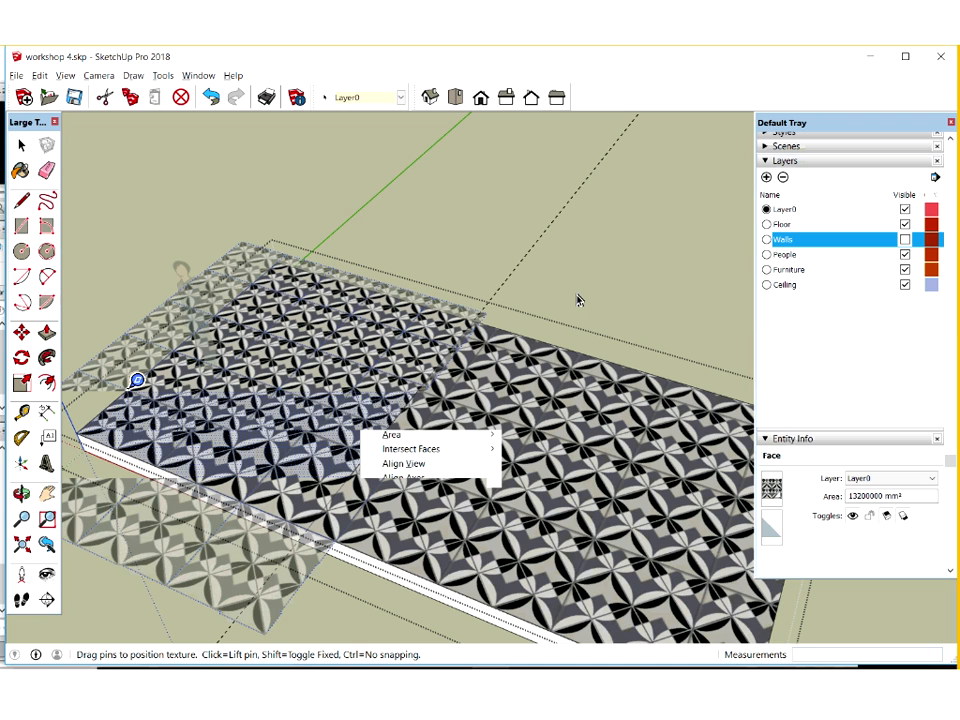
click(523, 400)
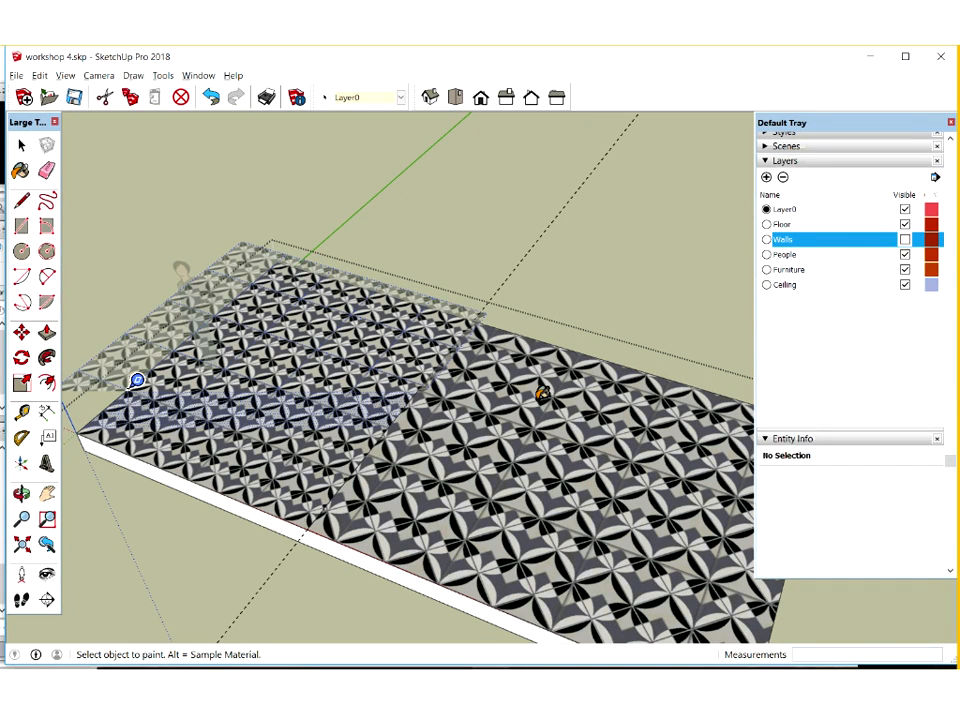
Paint the larger, empty section of the floor with the Basic Tile material
click(22, 144)
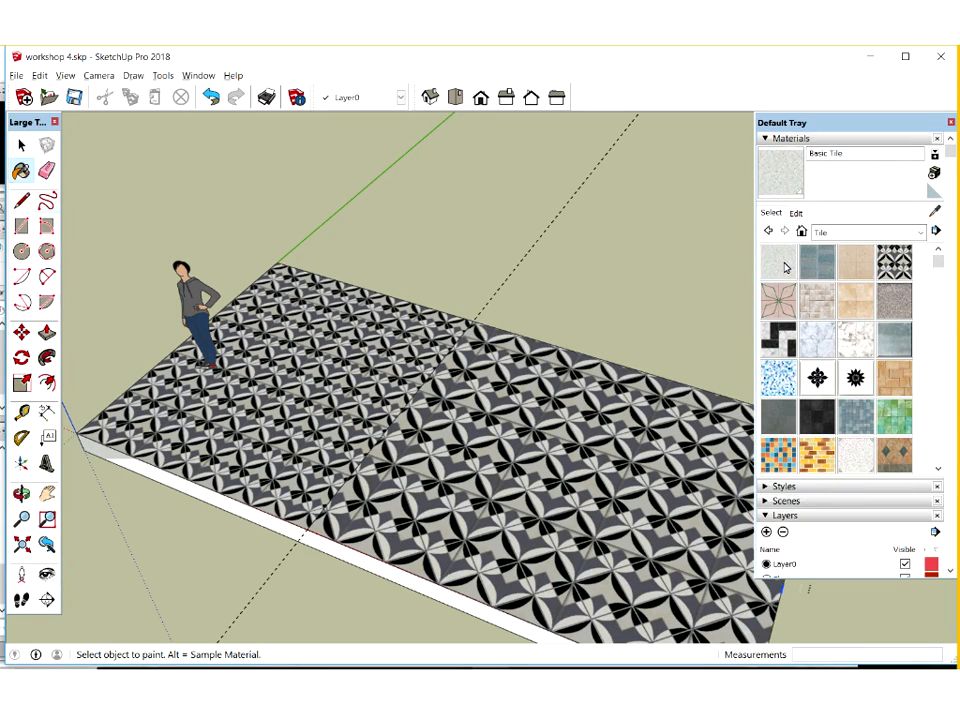
click(540, 445)
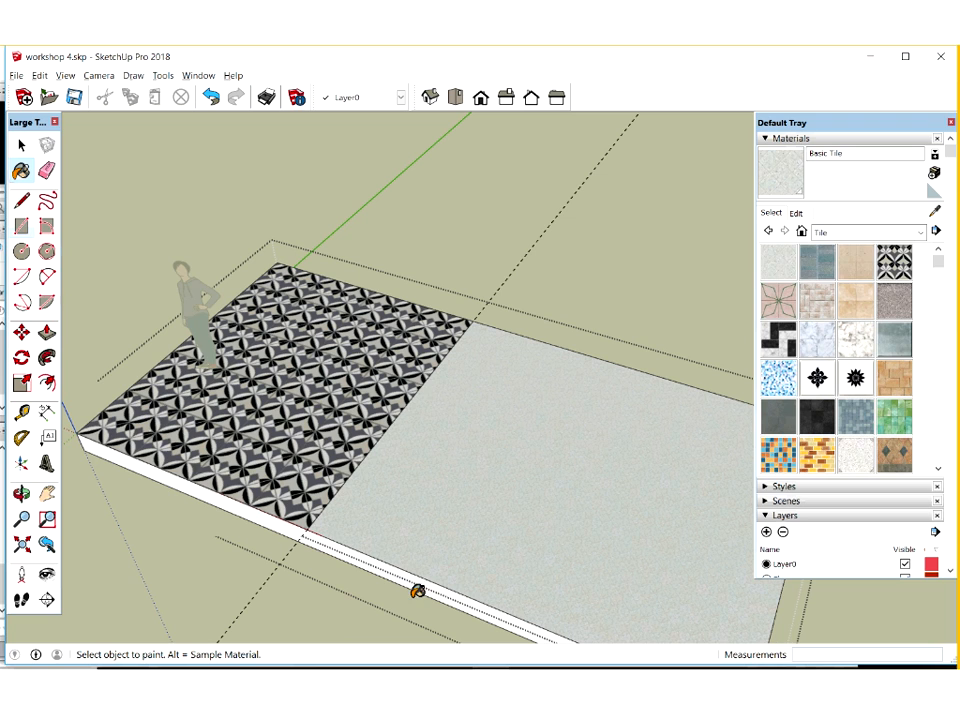
click(21, 146)
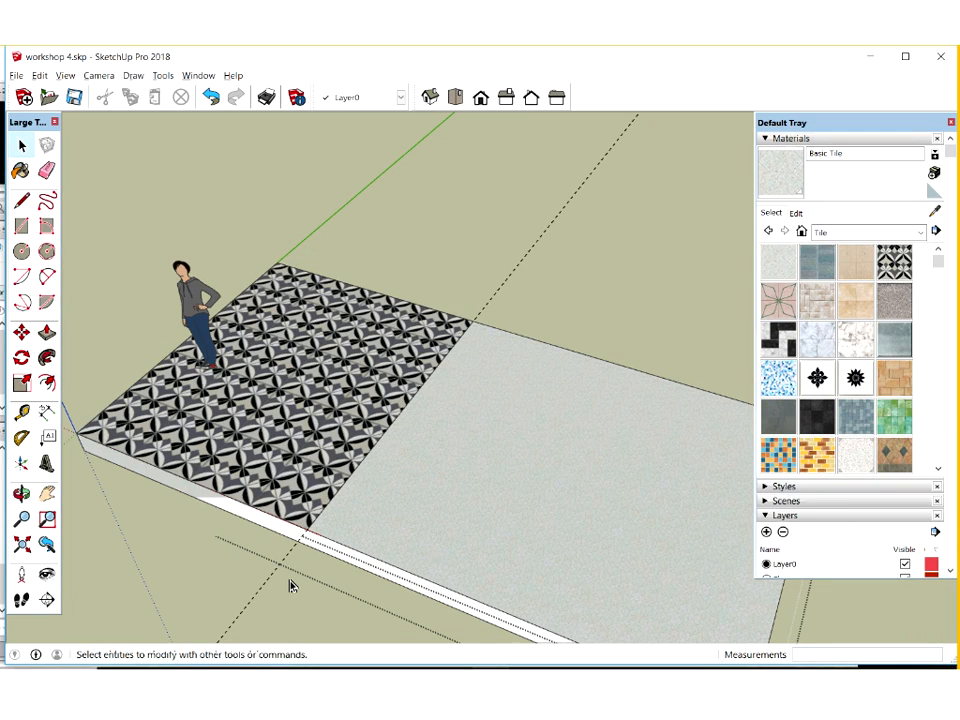
Delete the guide line that crosses the floor between the two tiled sections
click(251, 568)
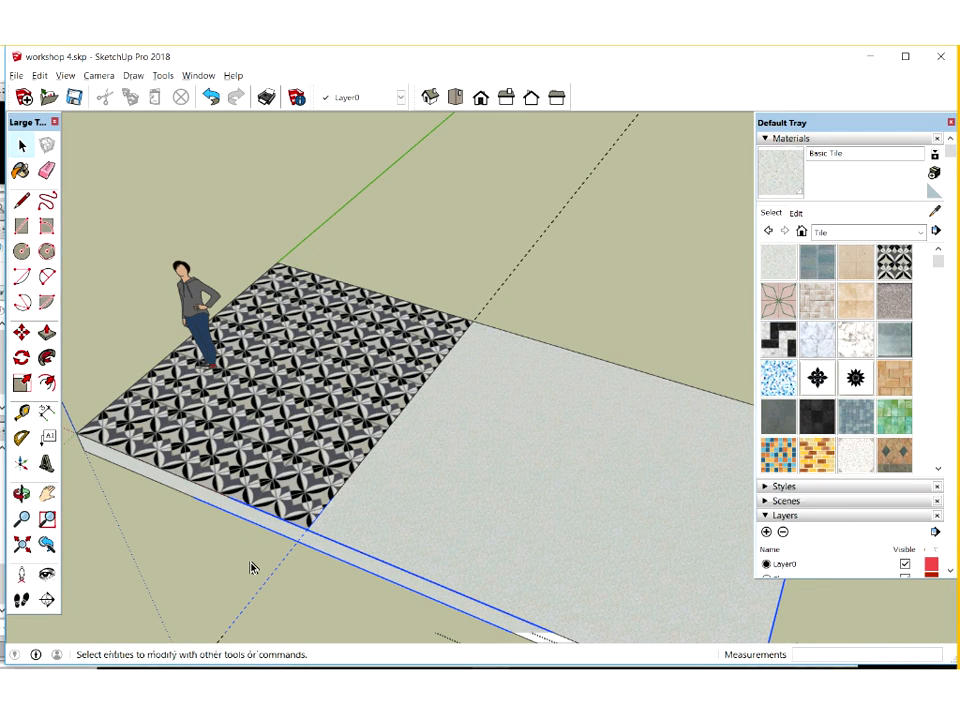
click(349, 521)
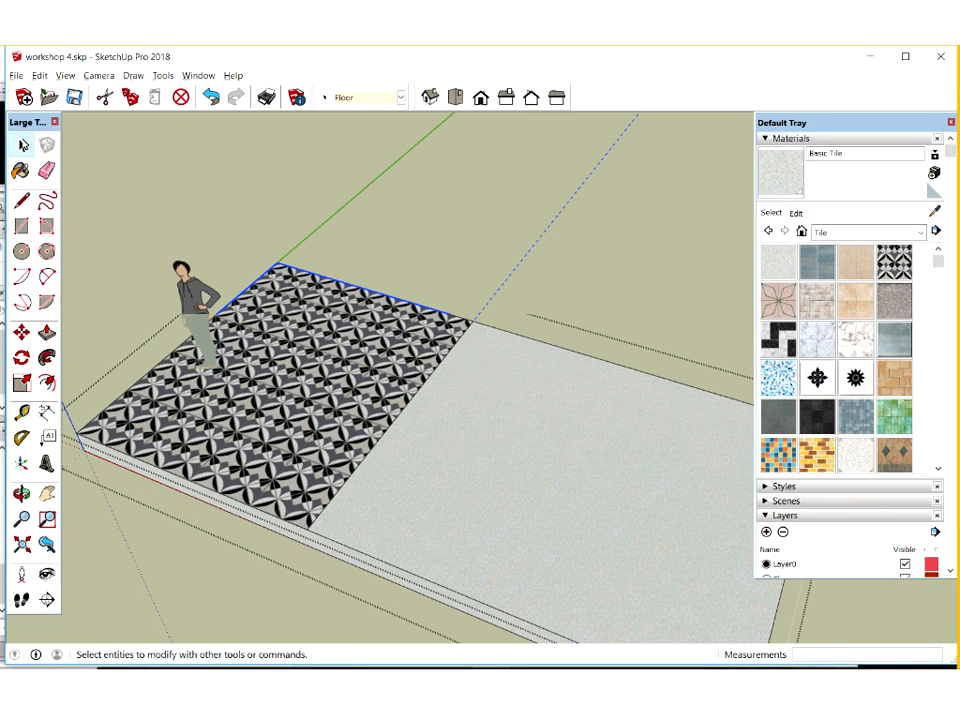
key(Escape)
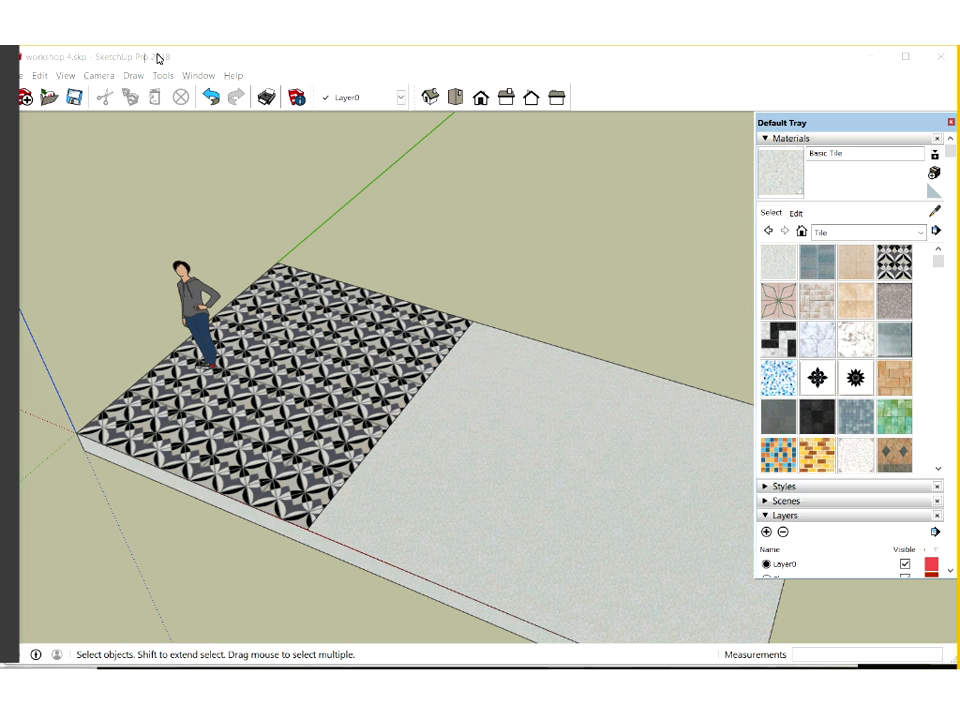
Show the Walls layer and try painting the whole walls group with Brick Rough Dark
click(7, 86)
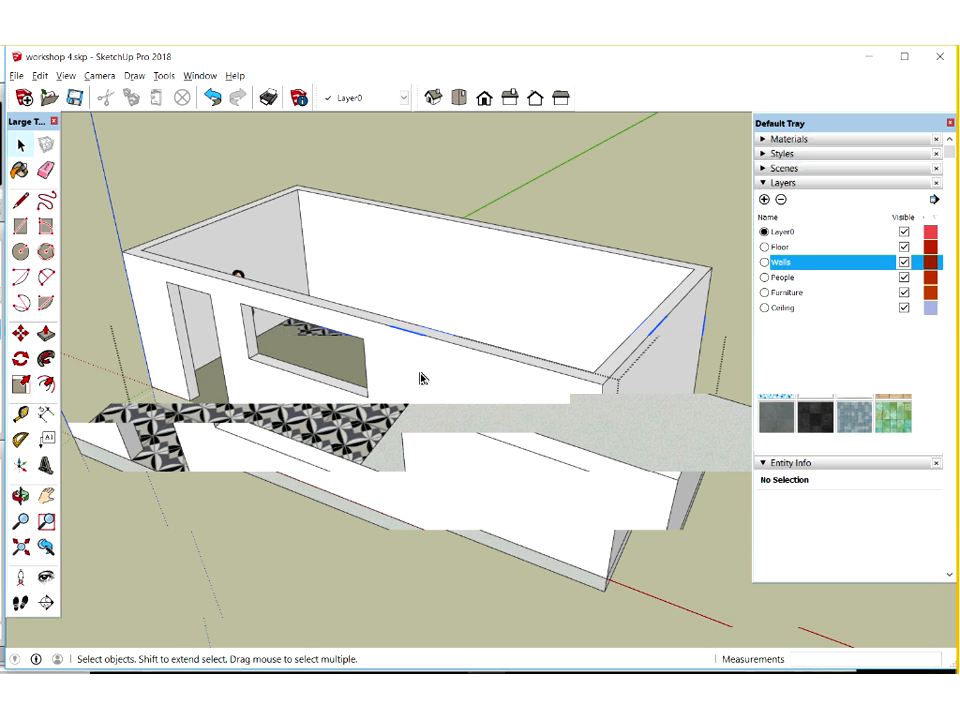
click(14, 171)
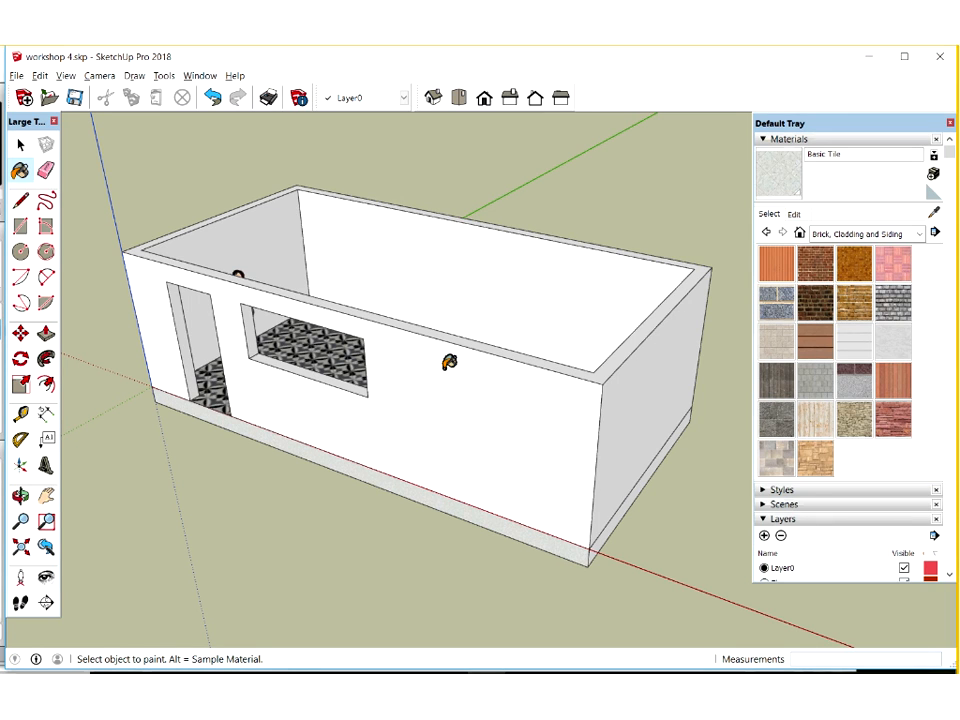
click(407, 407)
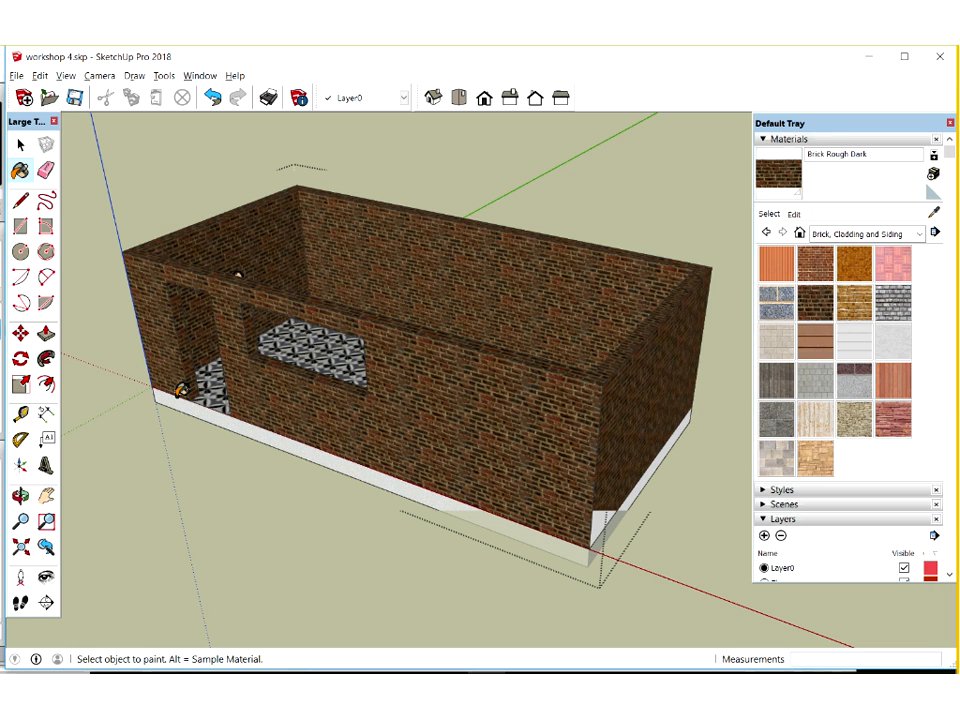
key(ctrl+z)
key(ctrl+z)
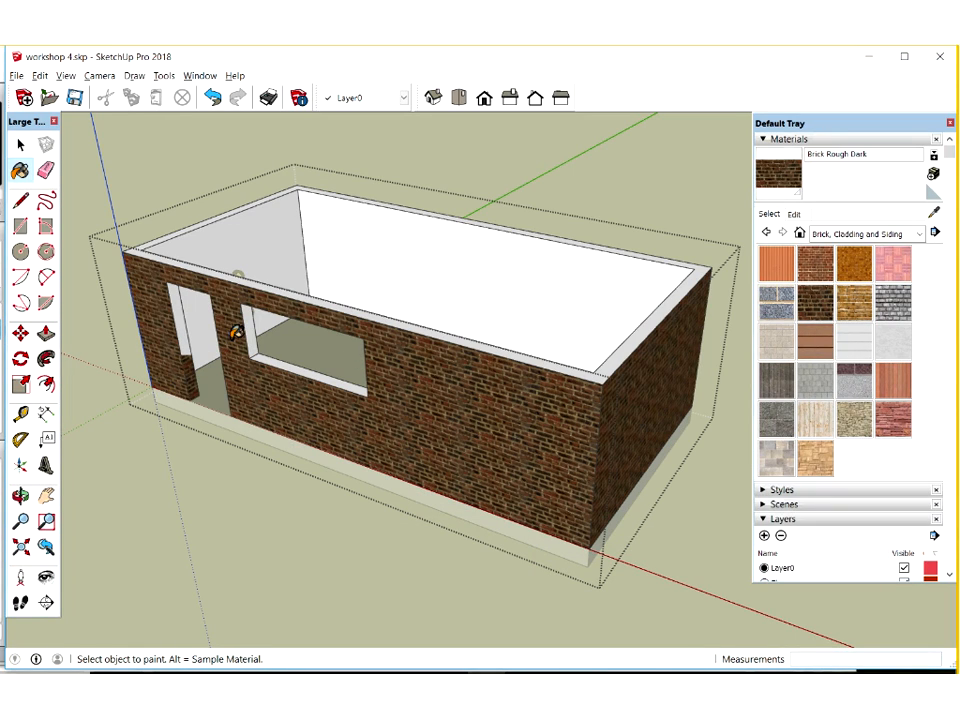
Inside the walls group, paint the outer faces and the door and window reveals with Brick Rough Dark, leaving the inner faces white
click(273, 349)
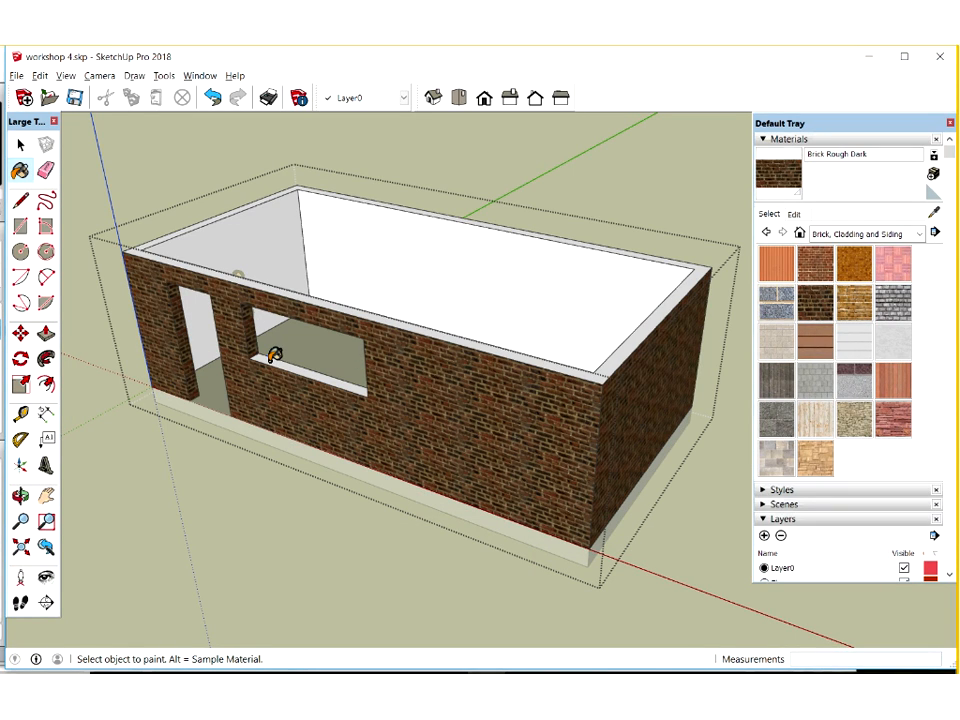
middle_drag(398, 379, 596, 184)
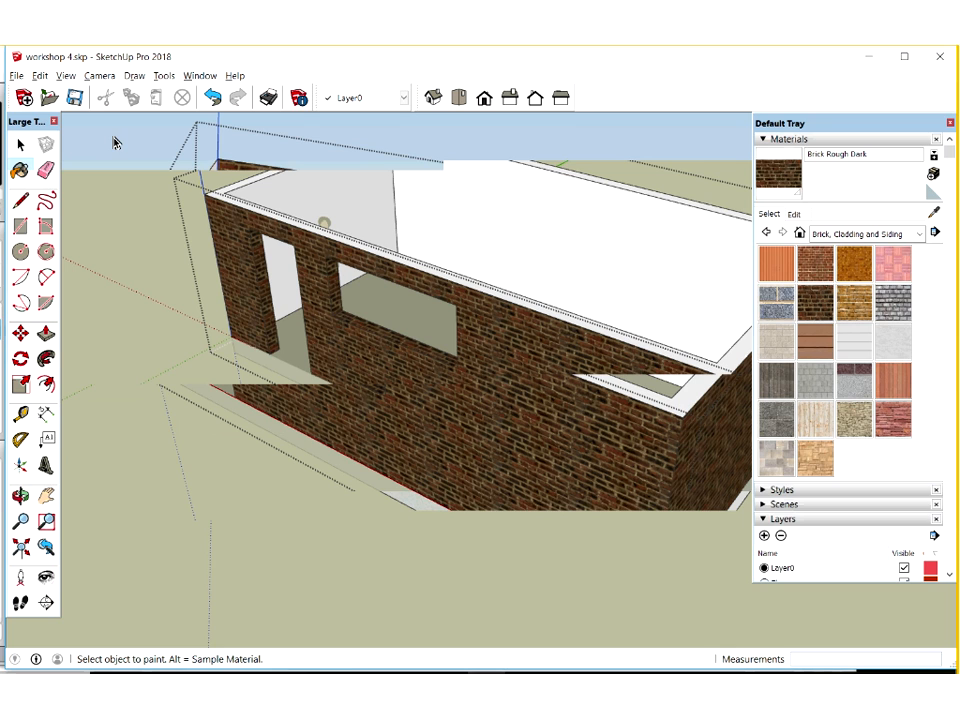
key(space)
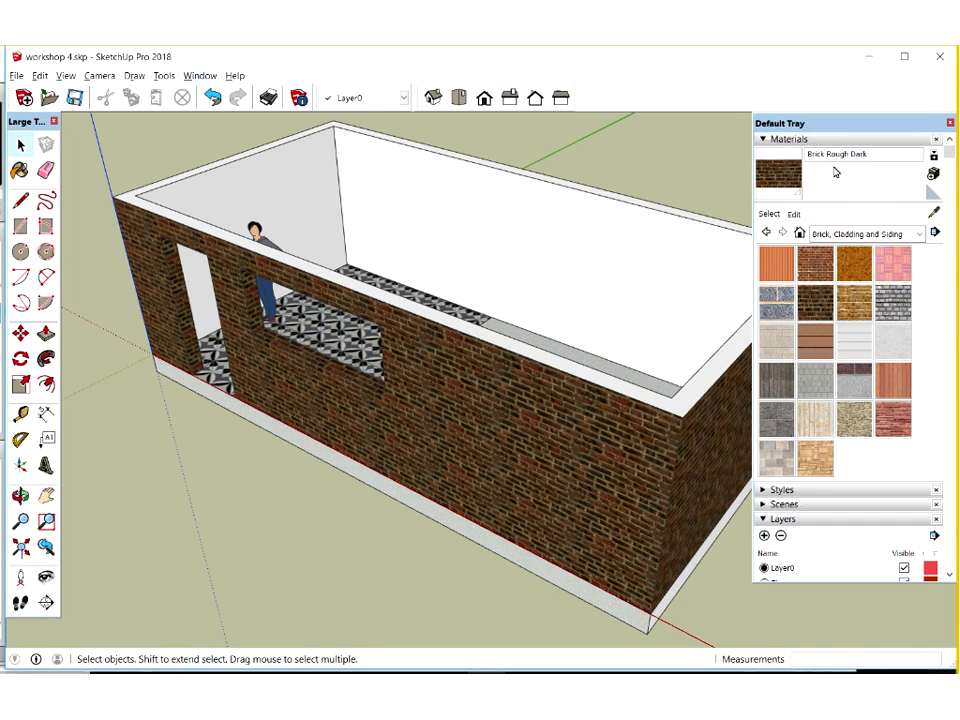
Display the Scenes settings and set the camera to Parallel Projection
click(812, 141)
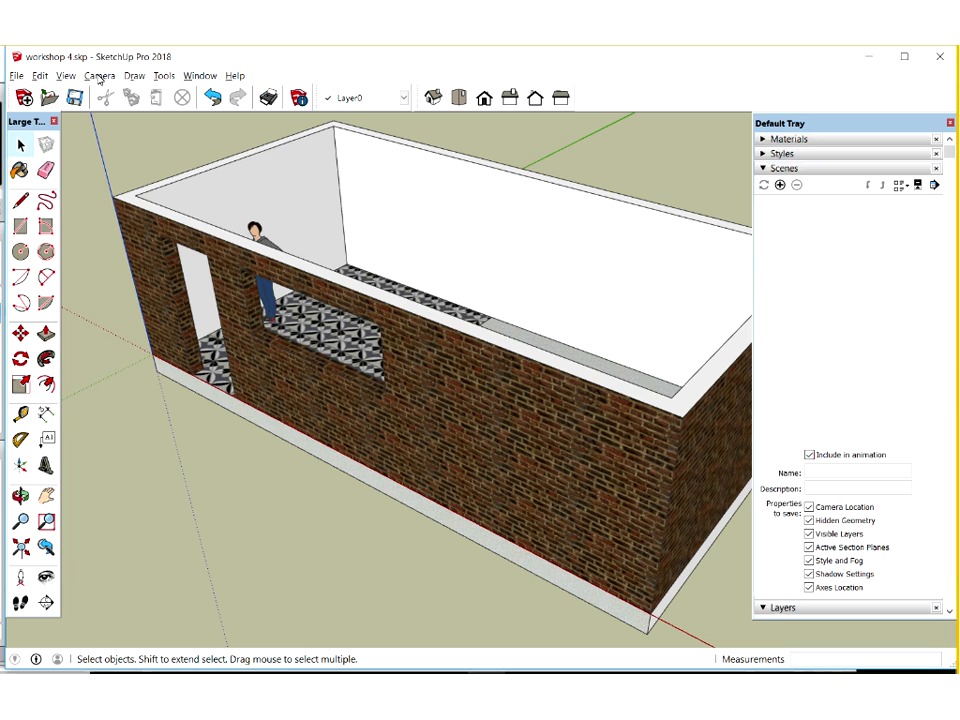
click(99, 80)
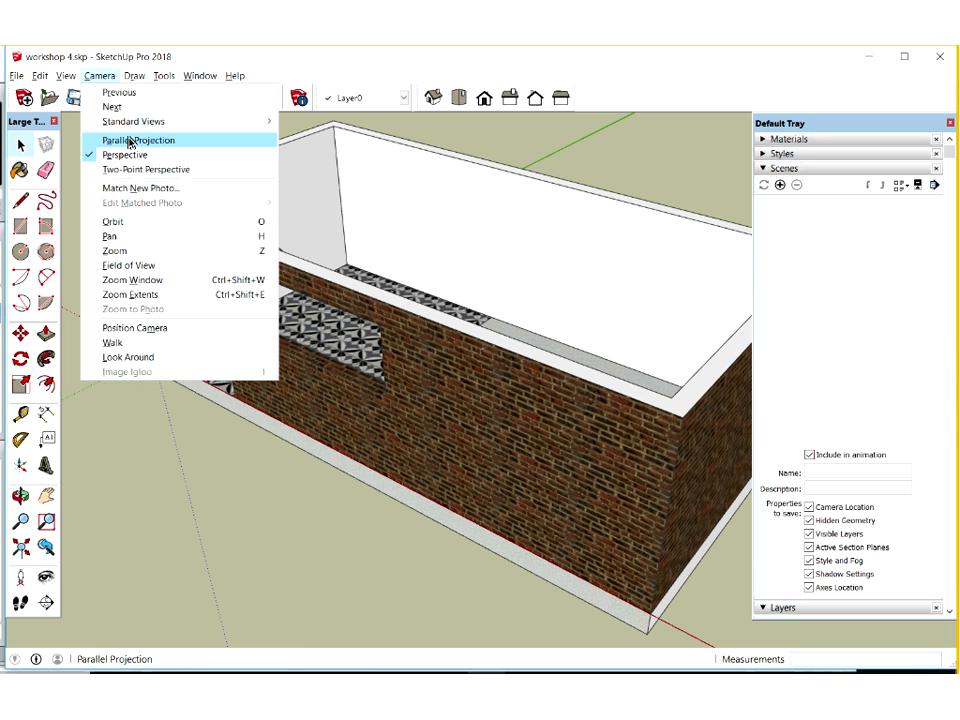
click(134, 140)
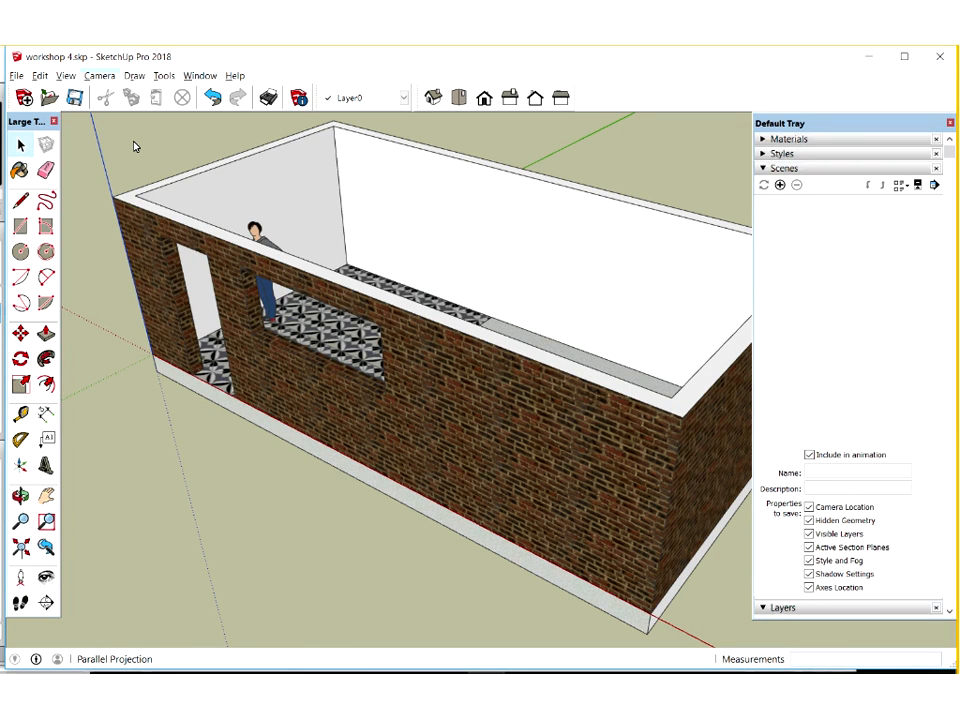
click(101, 77)
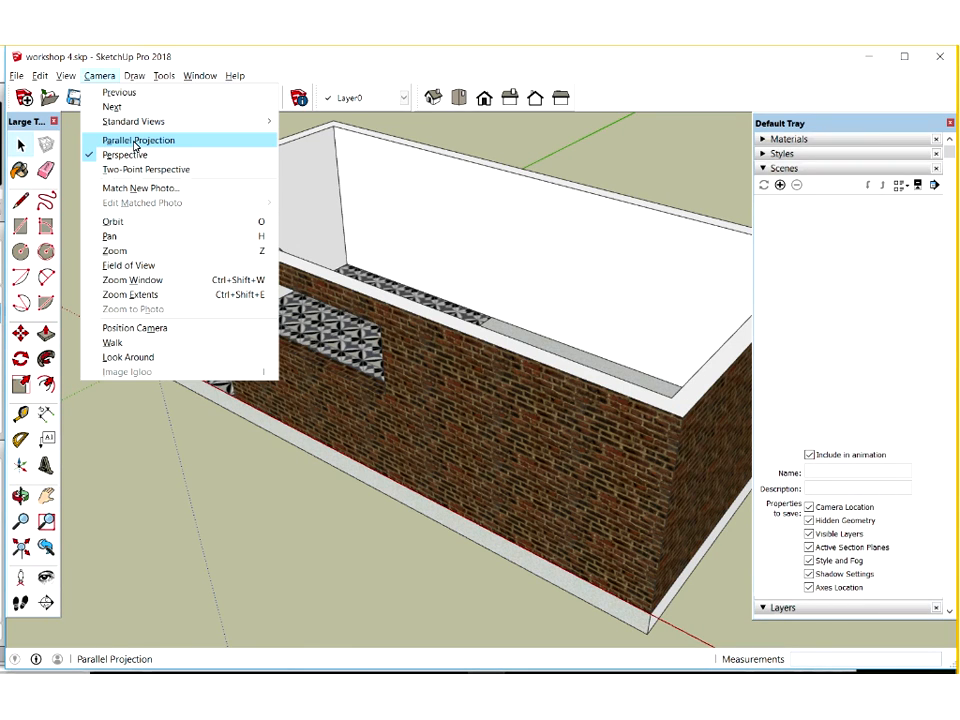
click(135, 145)
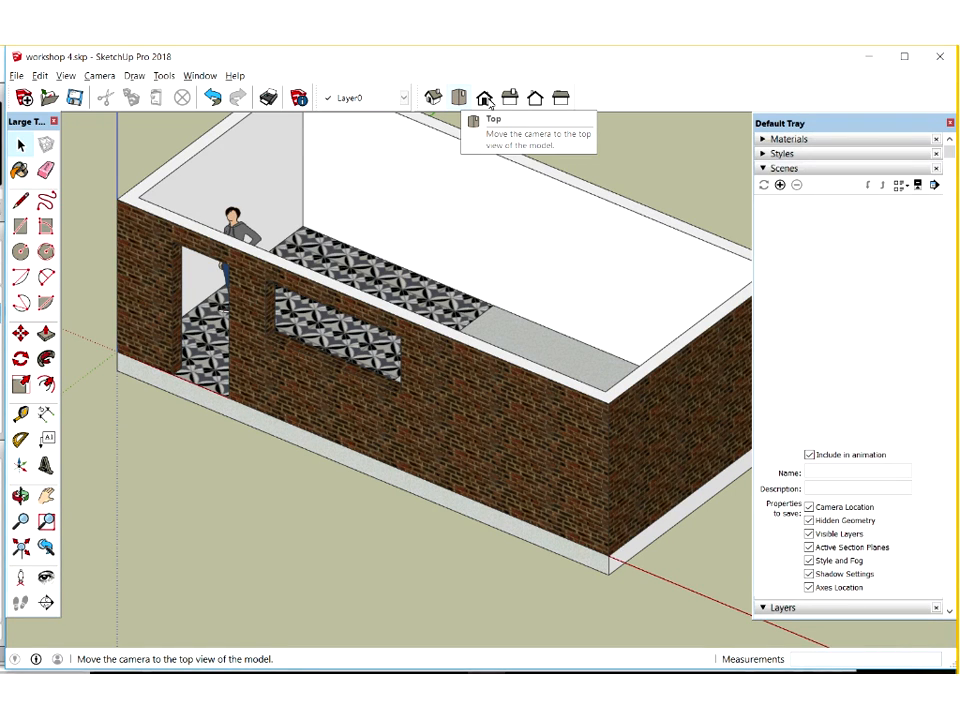
Save a centred front view of the building as a scene named Front Elevation and uncover its scene tab
click(489, 102)
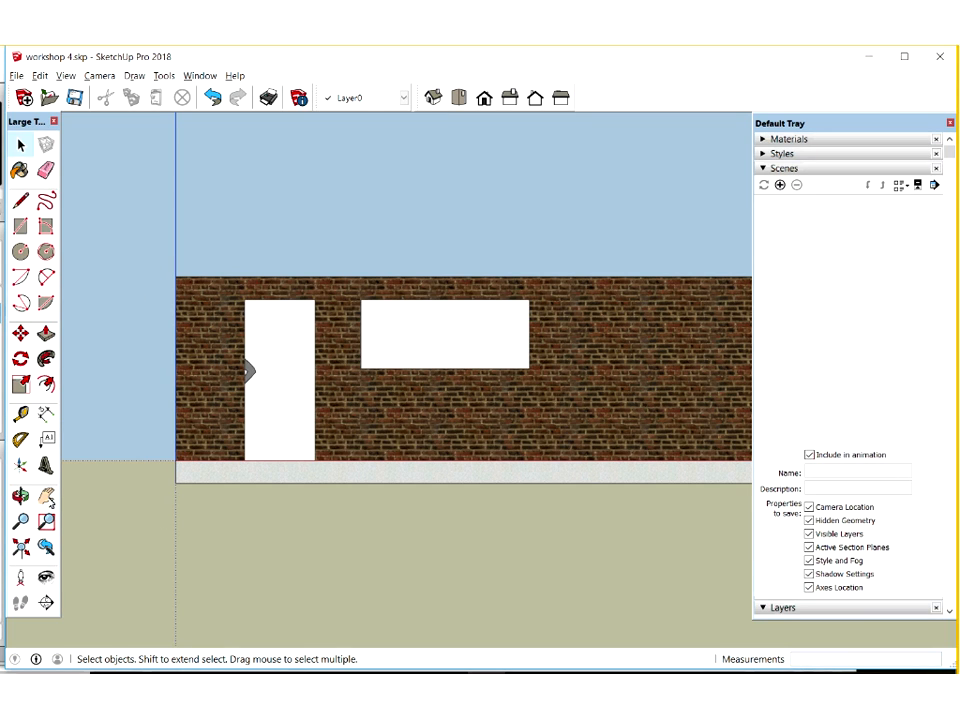
shift+middle_drag(427, 546, 405, 556)
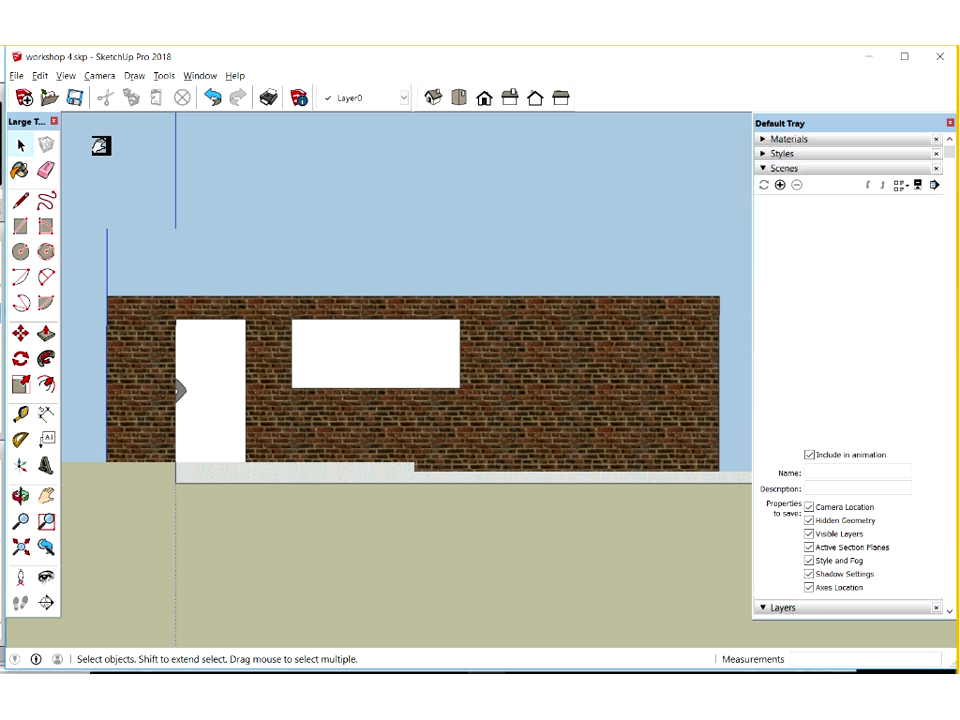
click(65, 77)
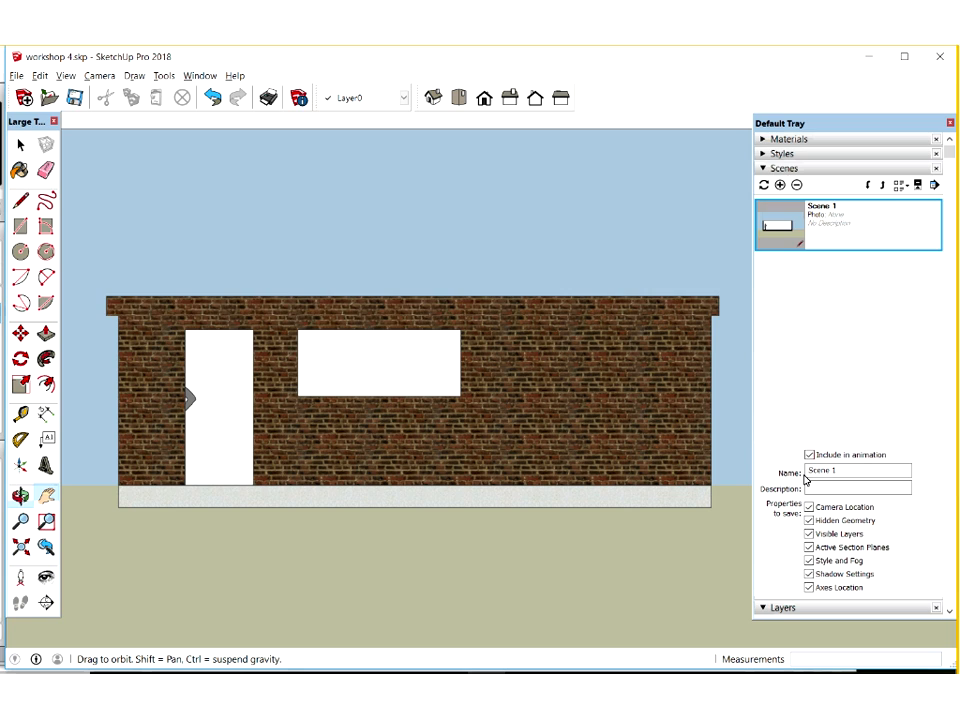
text(F)
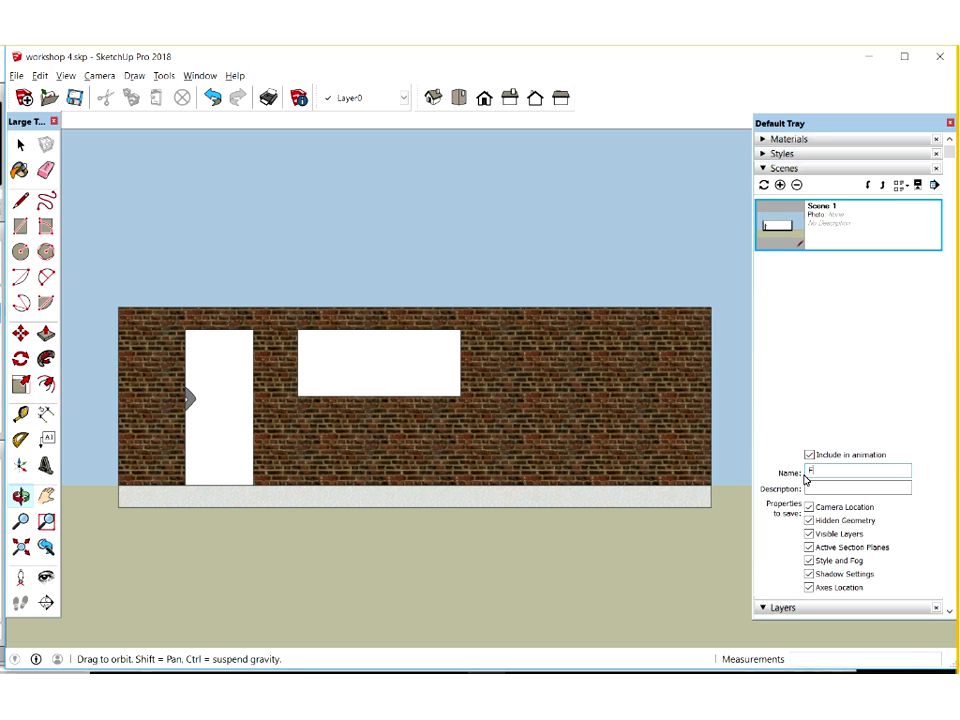
text(ront Ele)
text(vation)
key(Return)
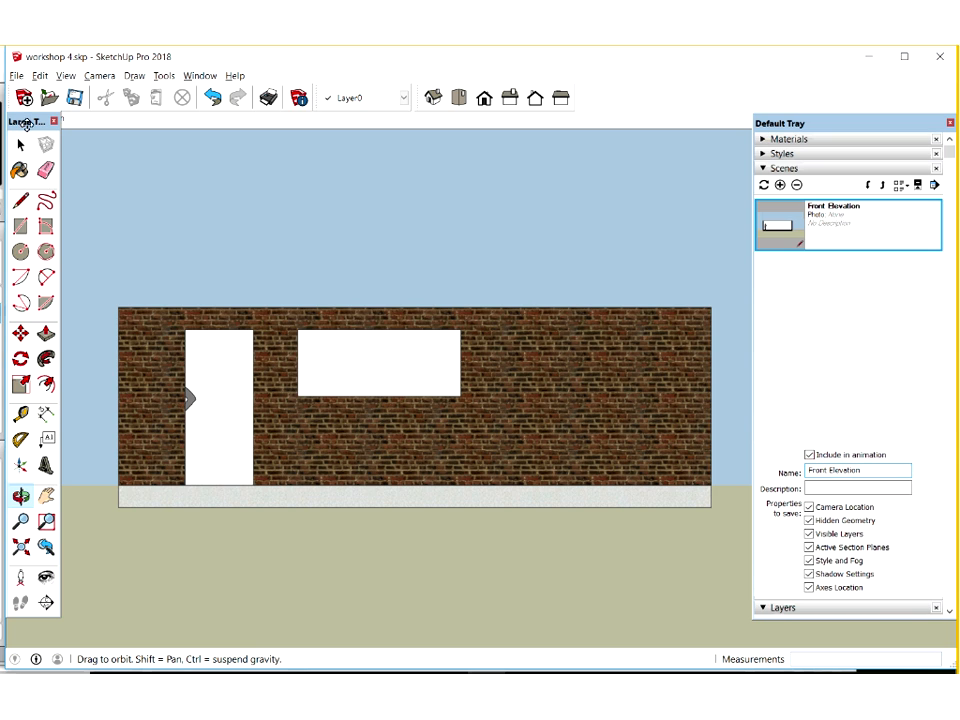
drag(41, 123, 41, 141)
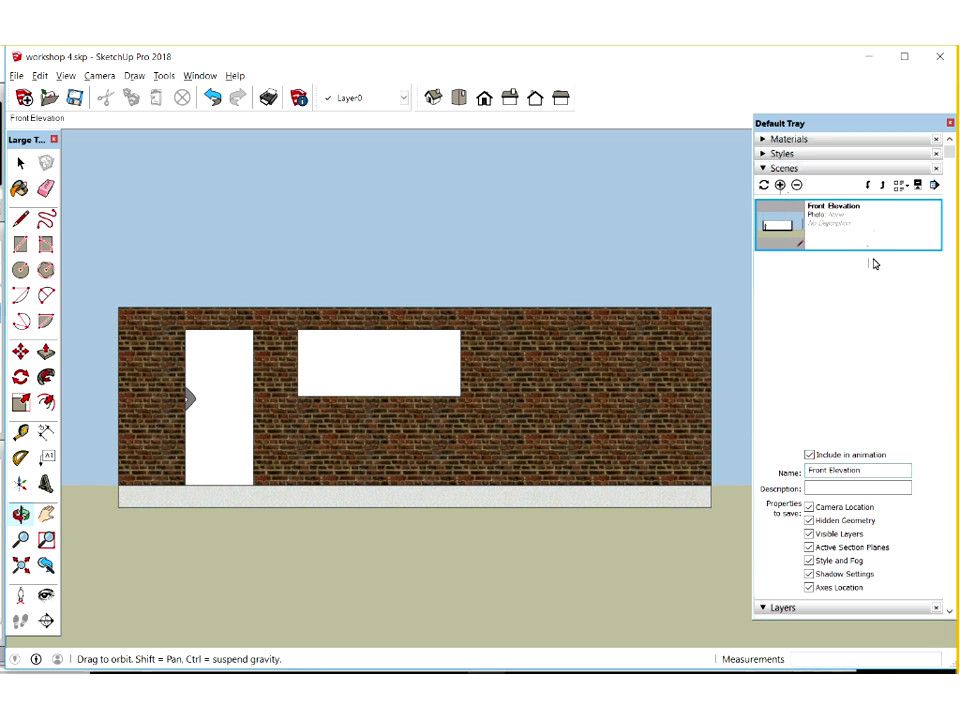
Switch the model to an isometric parallel view and centre the whole building
right_click(880, 263)
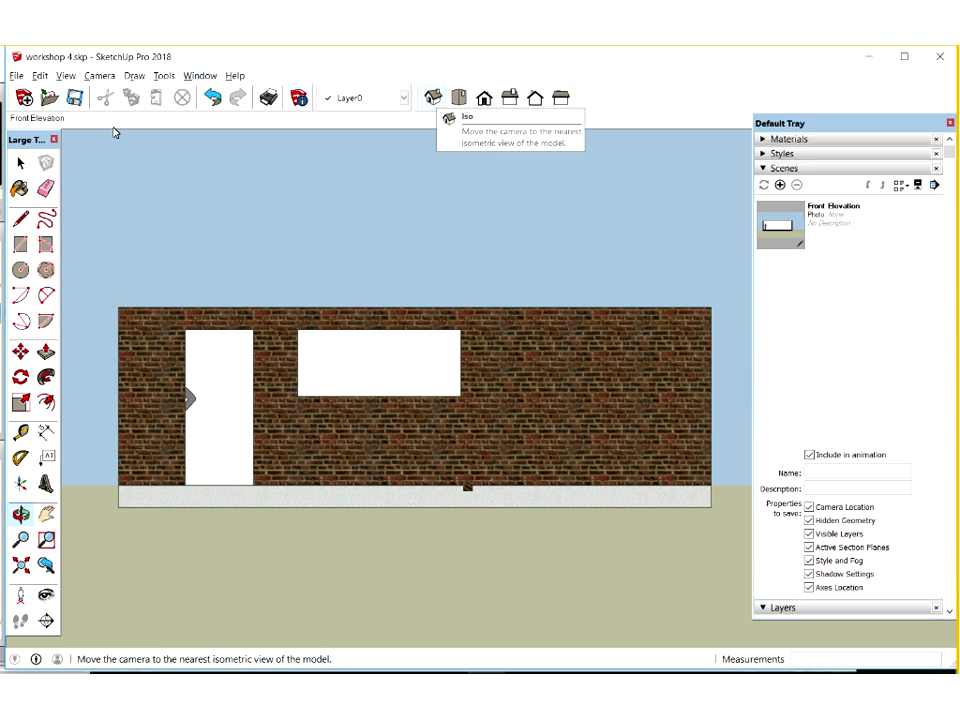
click(98, 76)
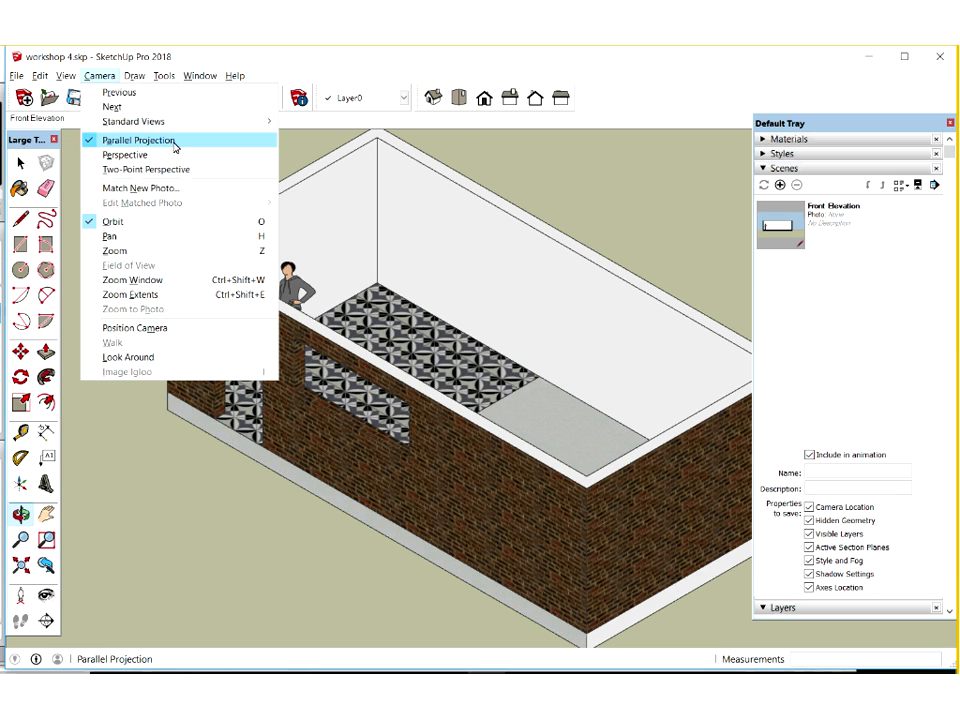
click(440, 99)
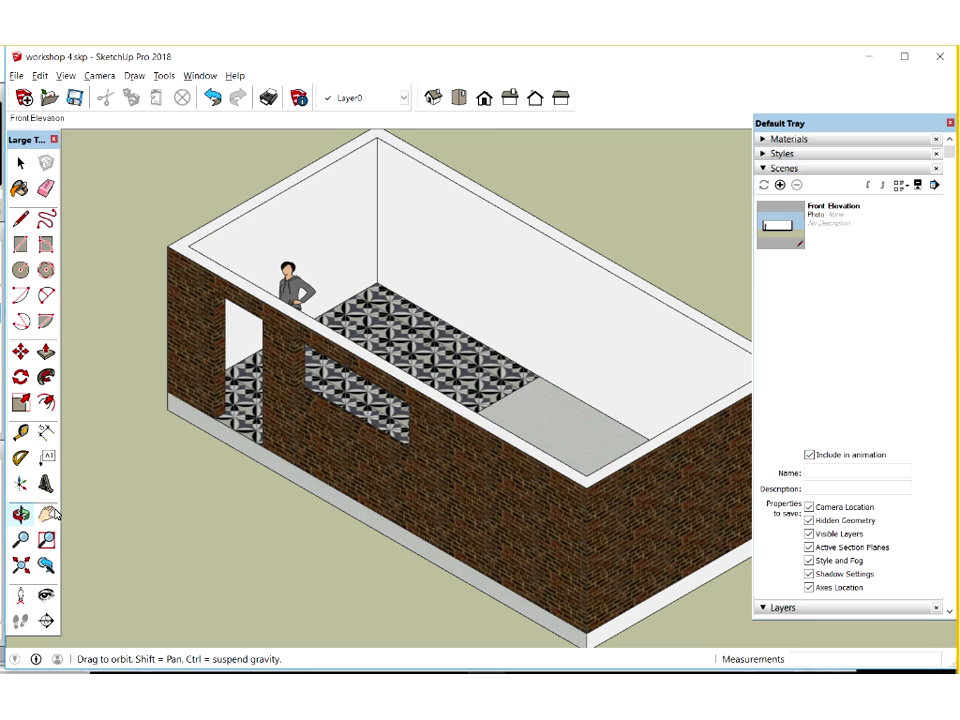
drag(406, 364, 418, 321)
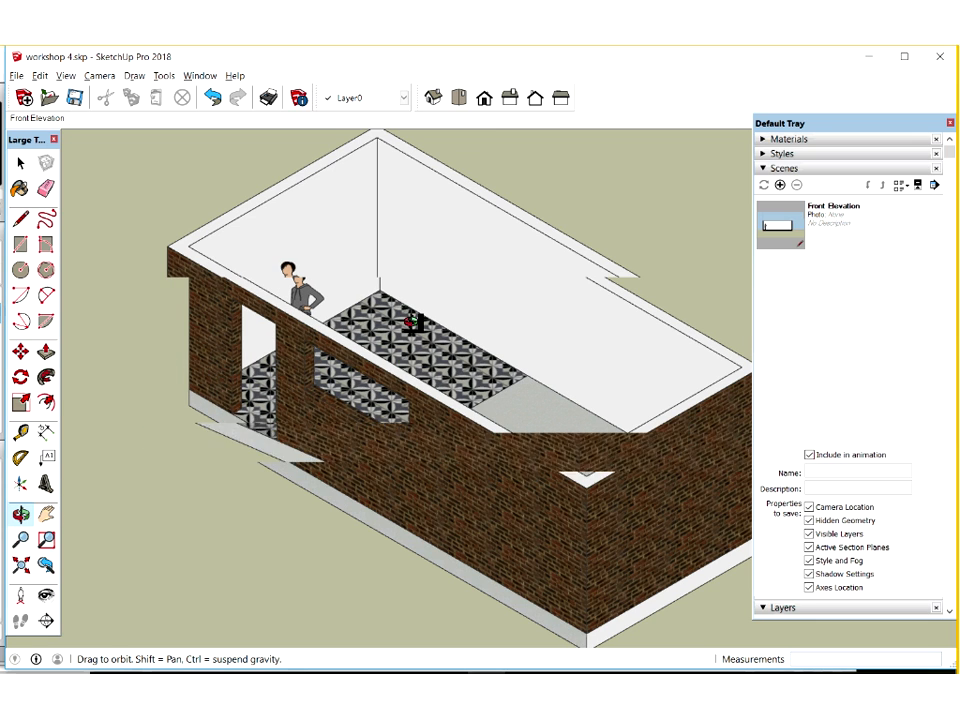
click(432, 97)
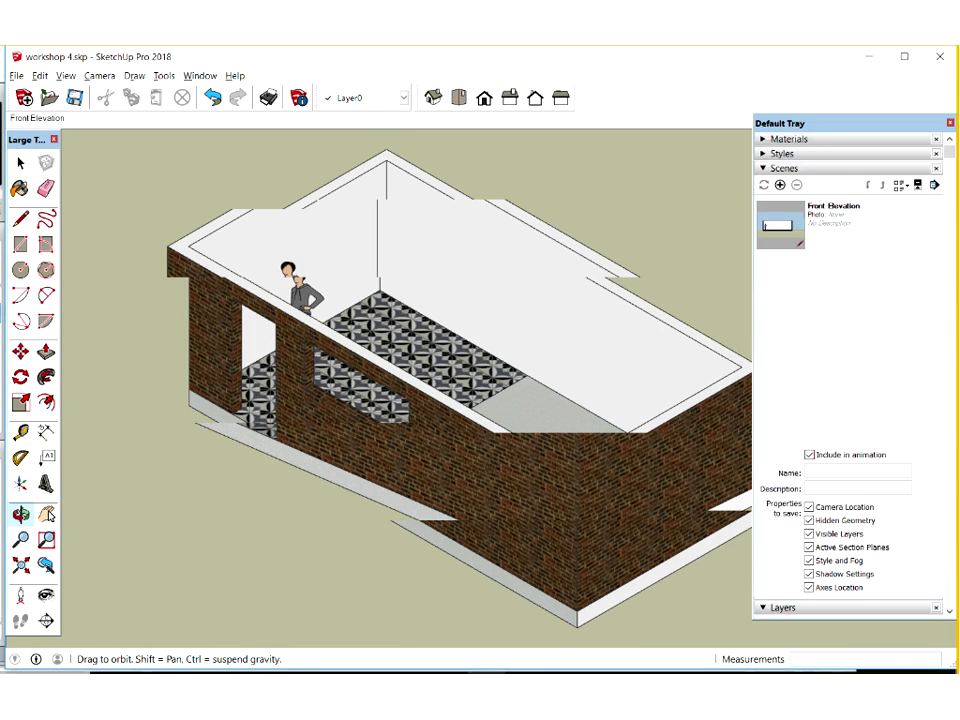
shift+middle_drag(193, 502, 240, 571)
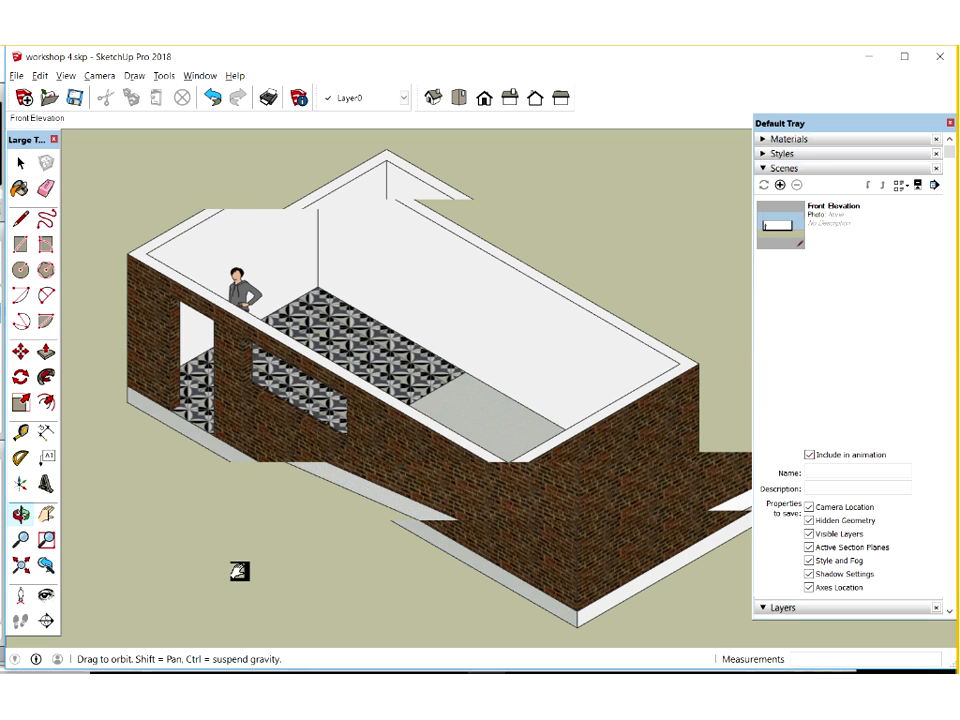
key(h)
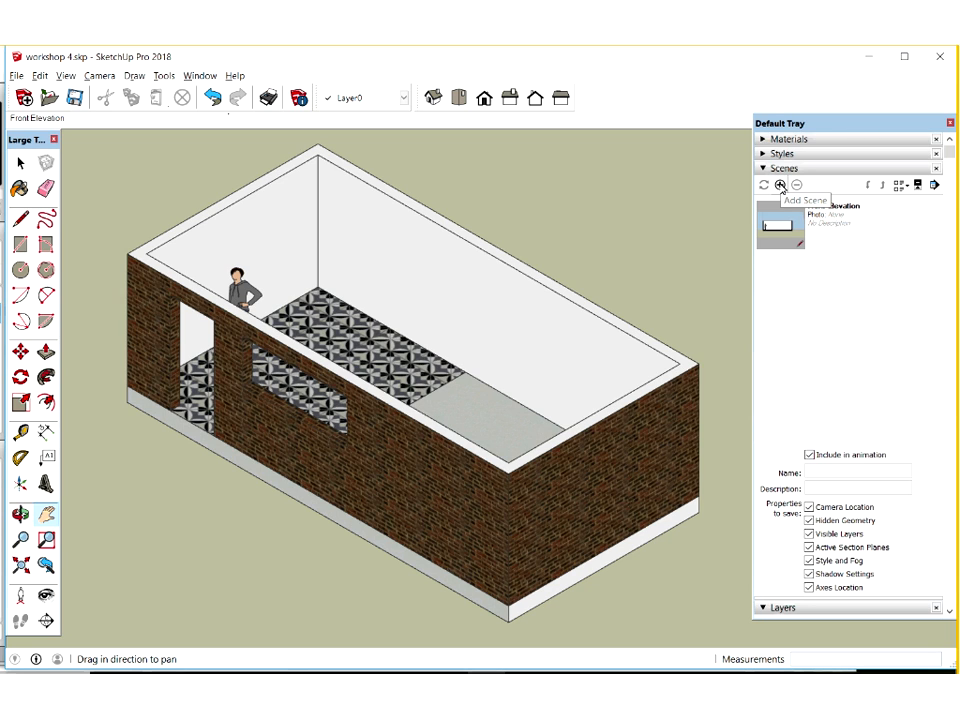
Save the isometric view as a new scene named Isometric
click(200, 77)
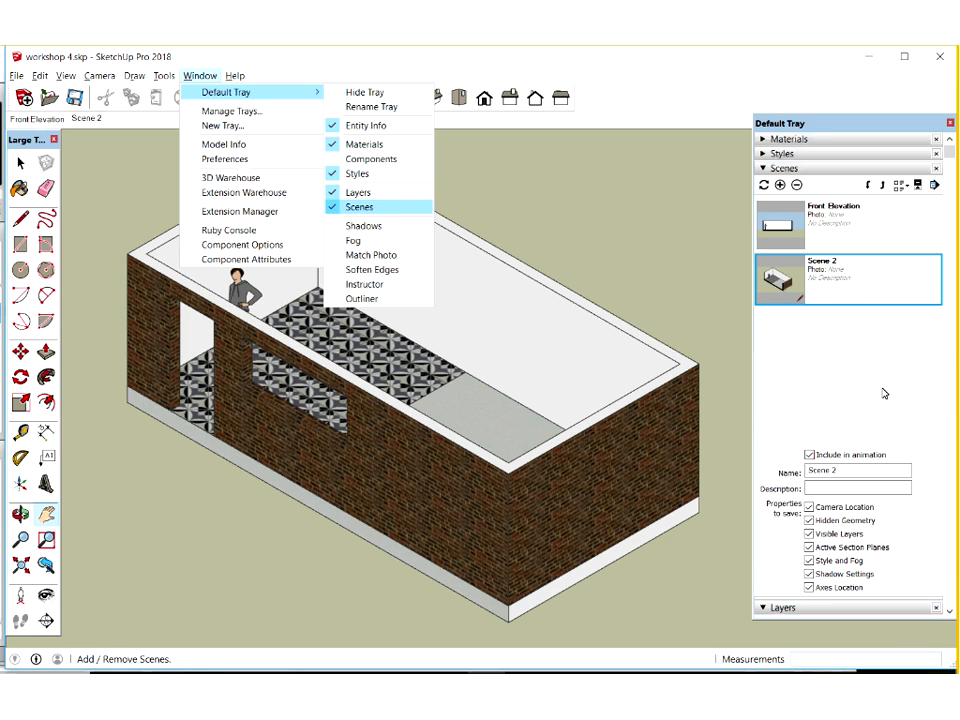
click(805, 478)
text(Isometric)
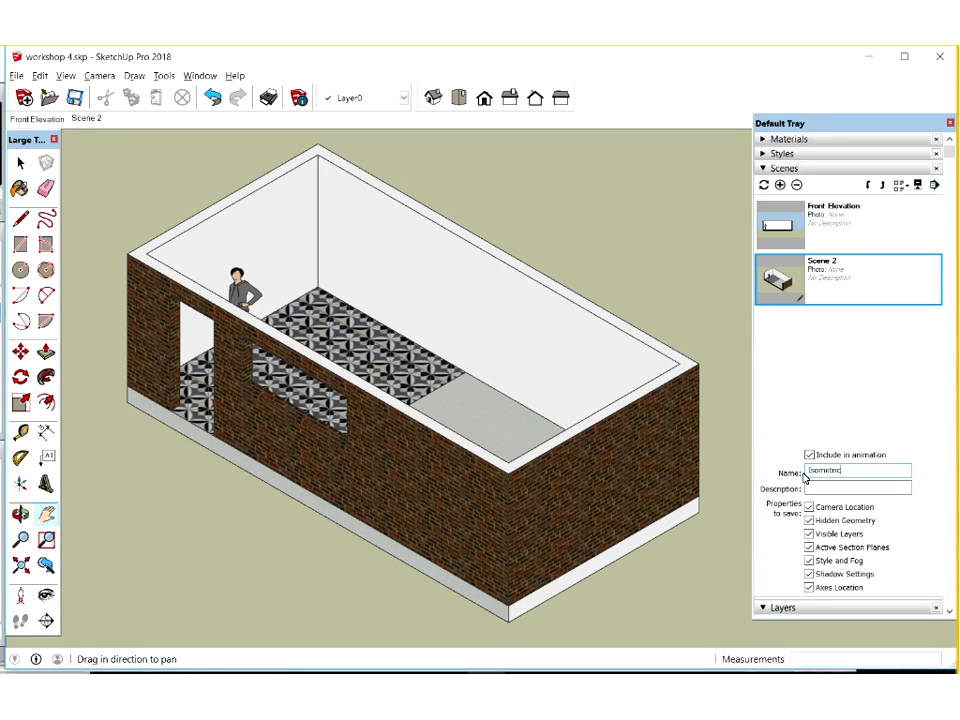
key(Return)
click(864, 344)
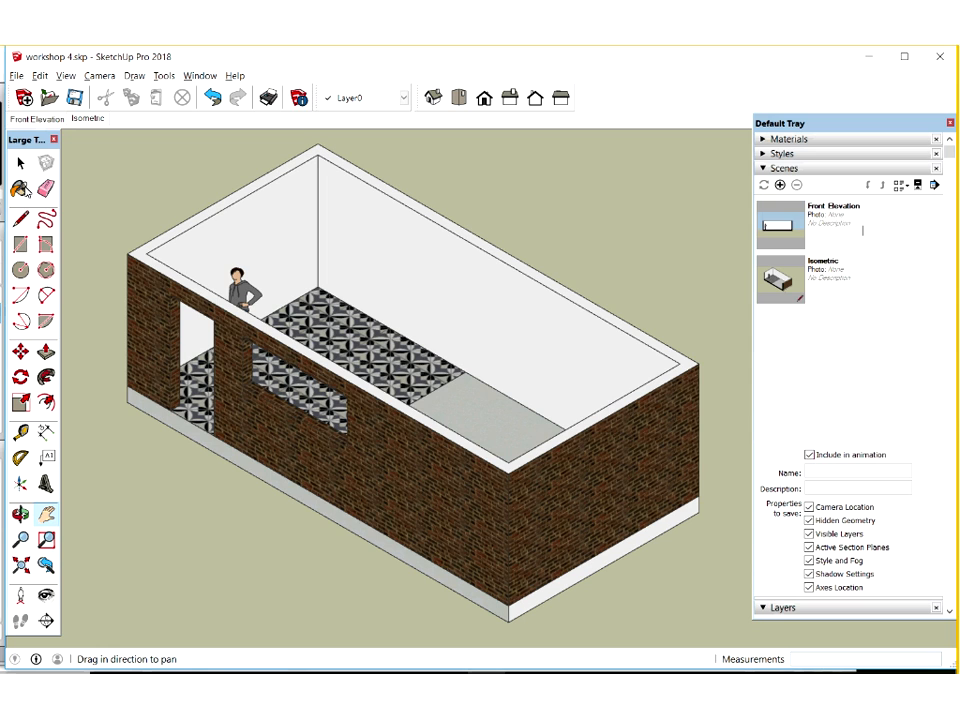
Inside the walls group, paint the inner wall faces pale cream from the Colors collection, undoing the stray green paint on the outer wall
click(20, 188)
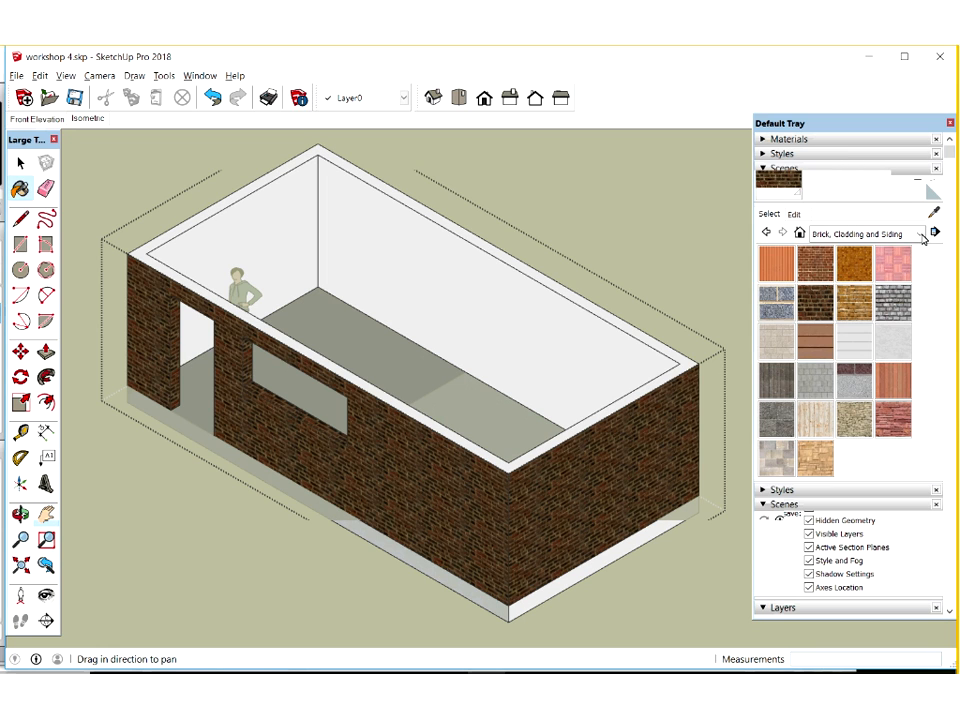
click(919, 234)
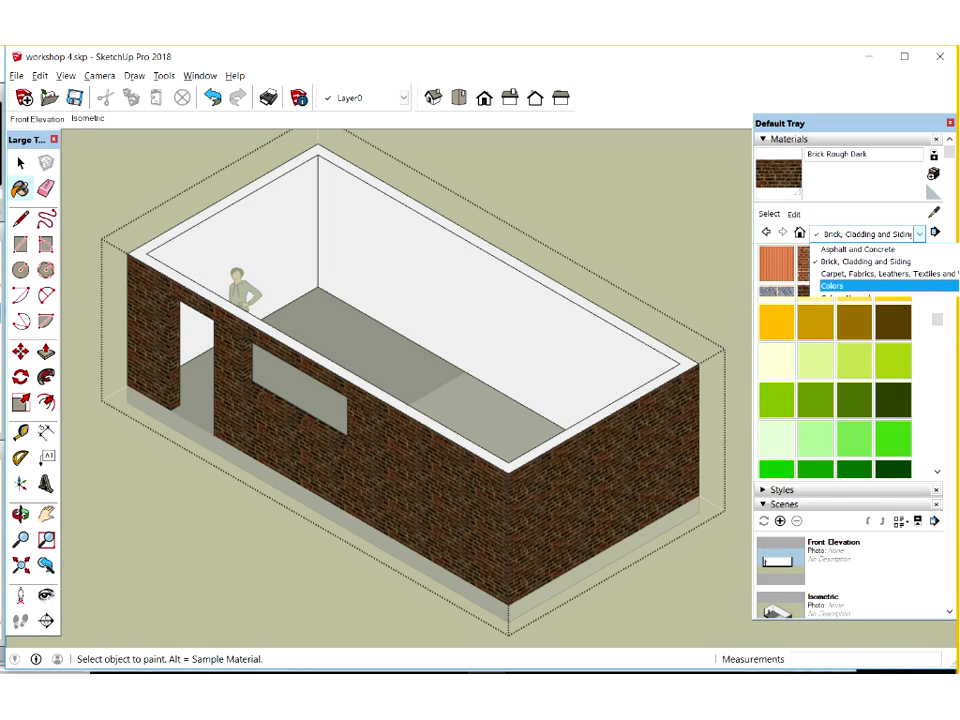
click(214, 98)
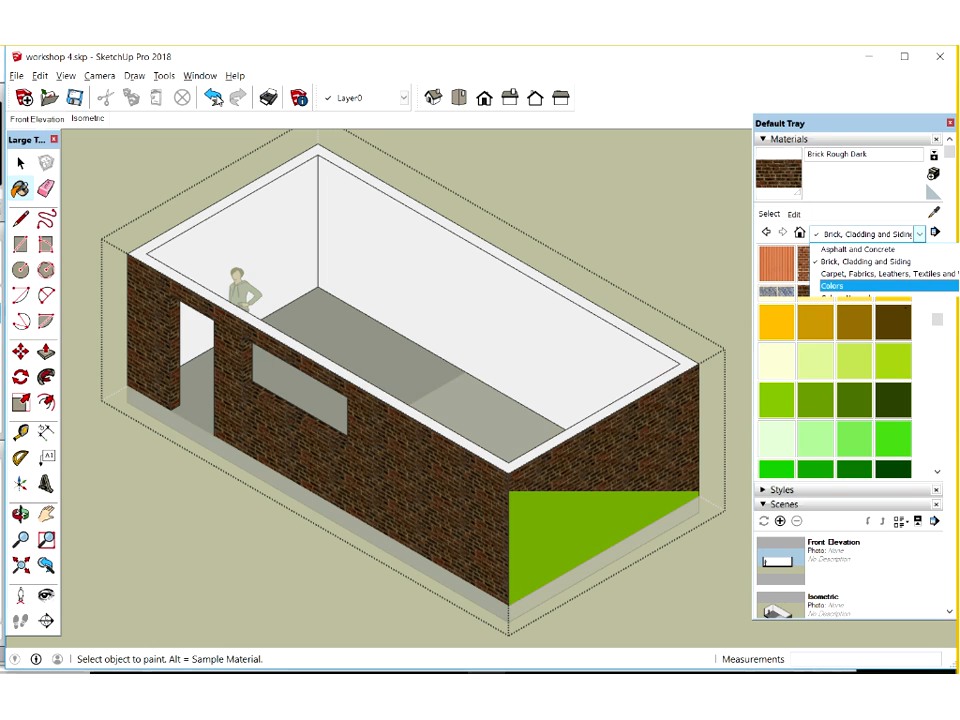
click(213, 97)
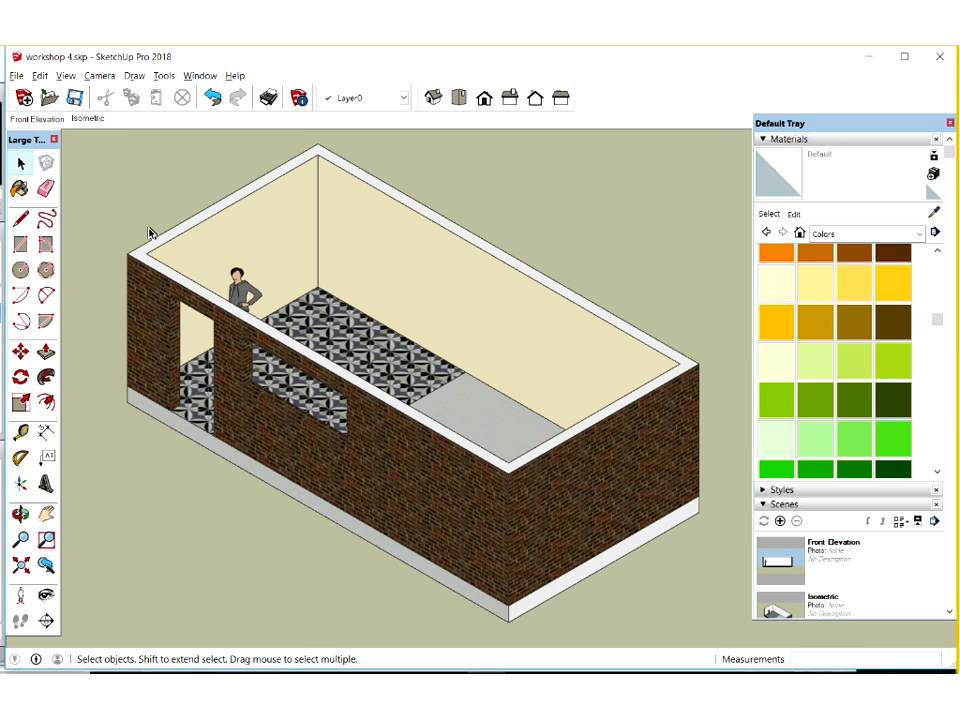
Draw an 8000 x 4000 mm rectangle across the wall tops and extrude it by 1 mm as a ceiling
click(18, 245)
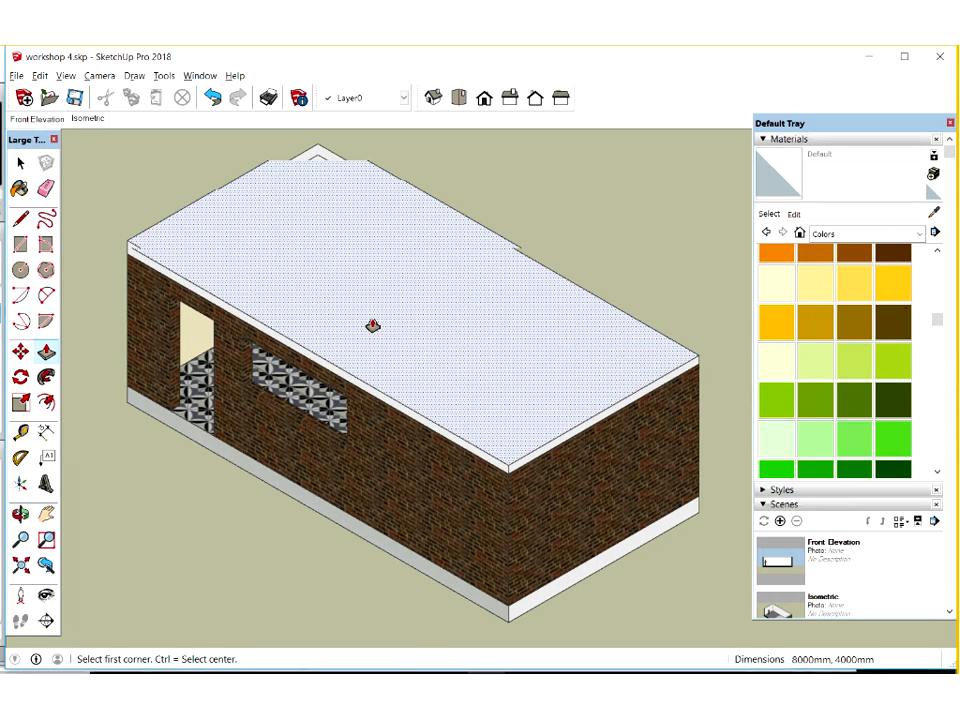
text(1)
key(Return)
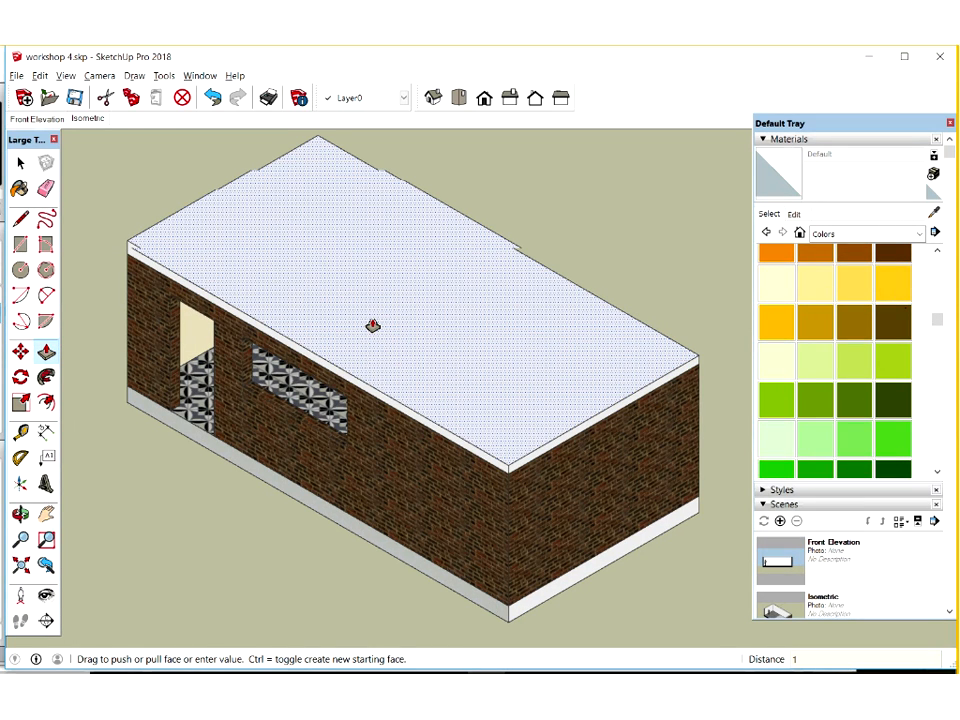
Group the ceiling slab and assign the group to the Ceiling layer
click(22, 165)
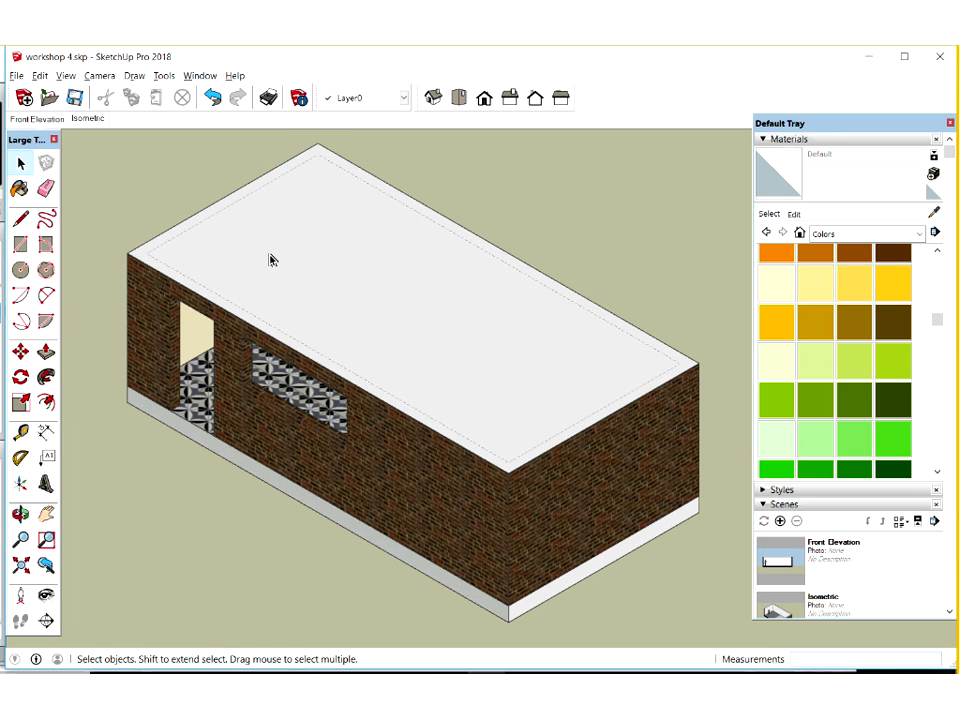
right_click(270, 259)
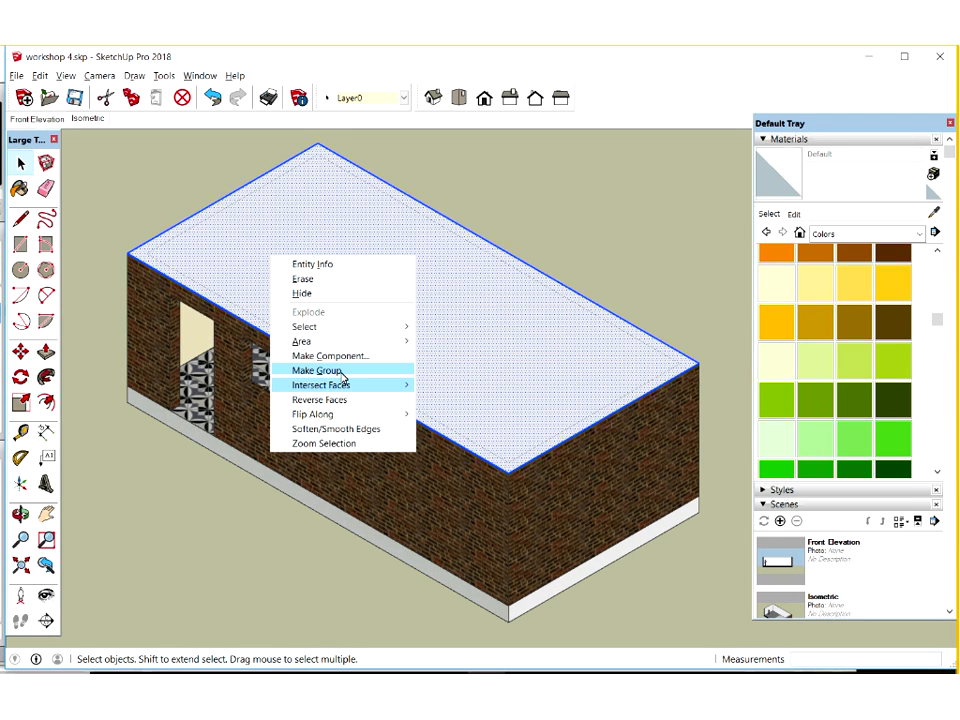
click(593, 220)
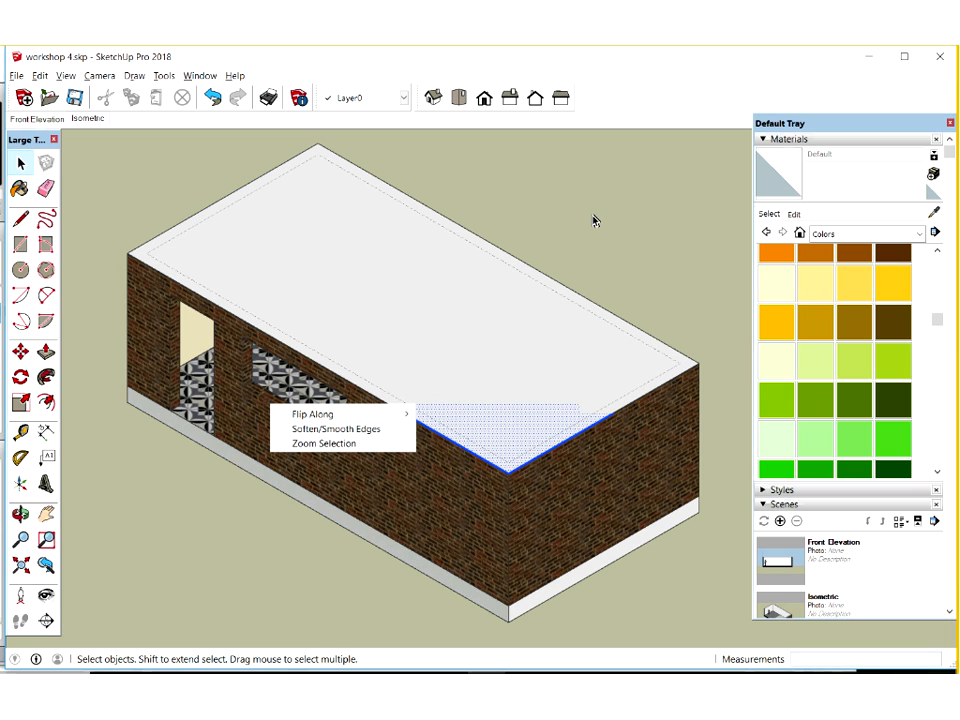
click(374, 238)
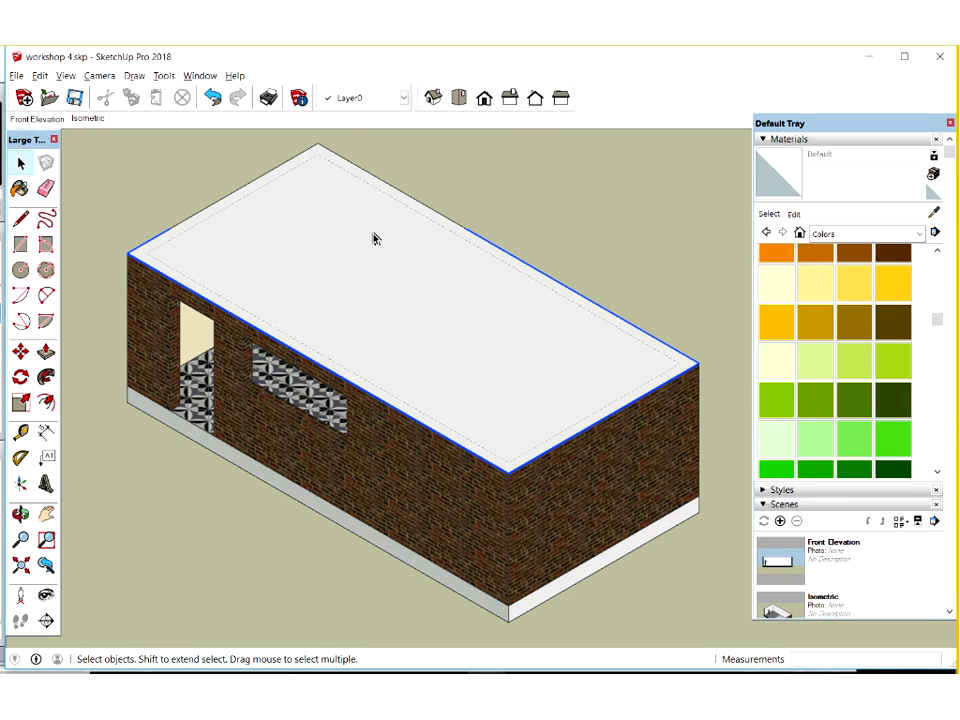
right_click(337, 241)
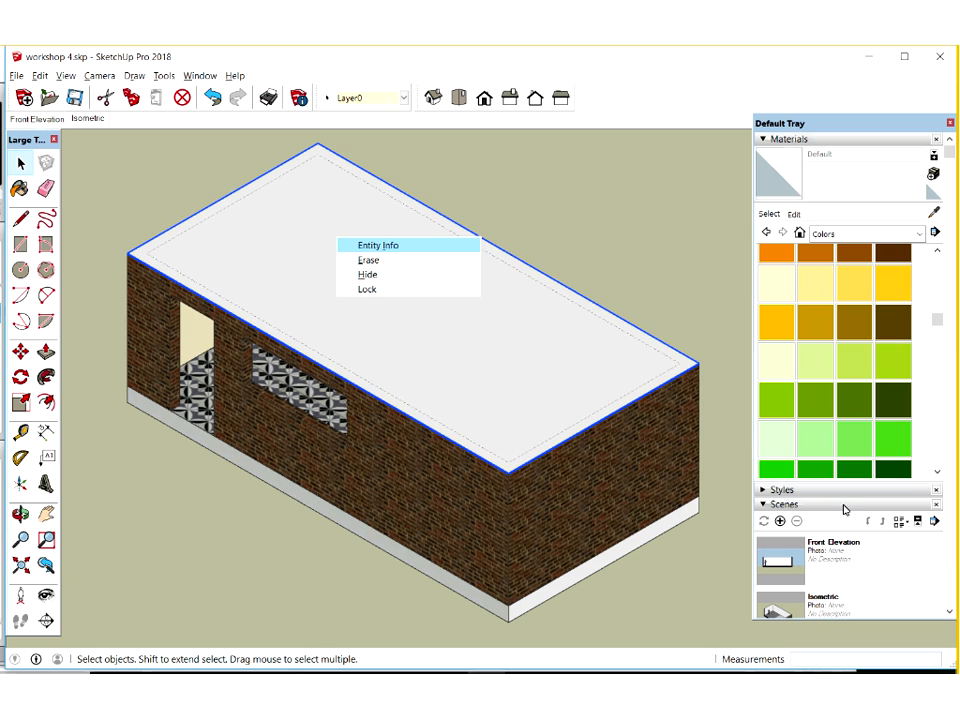
click(931, 521)
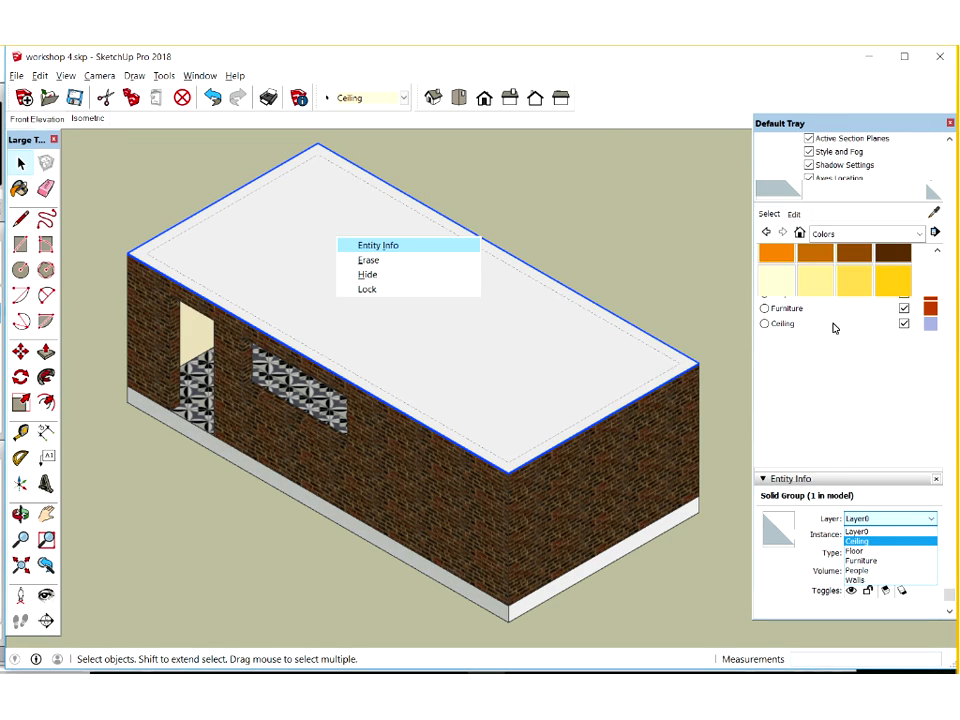
Update the Isometric scene with the Ceiling layer hidden and the section cut turned off
click(905, 326)
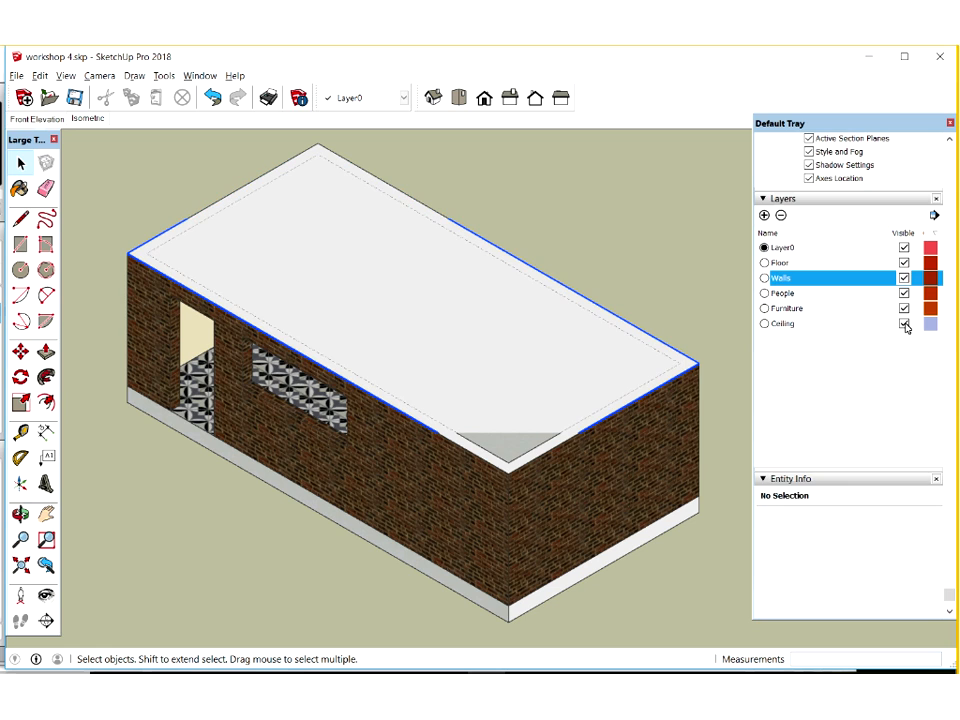
click(904, 325)
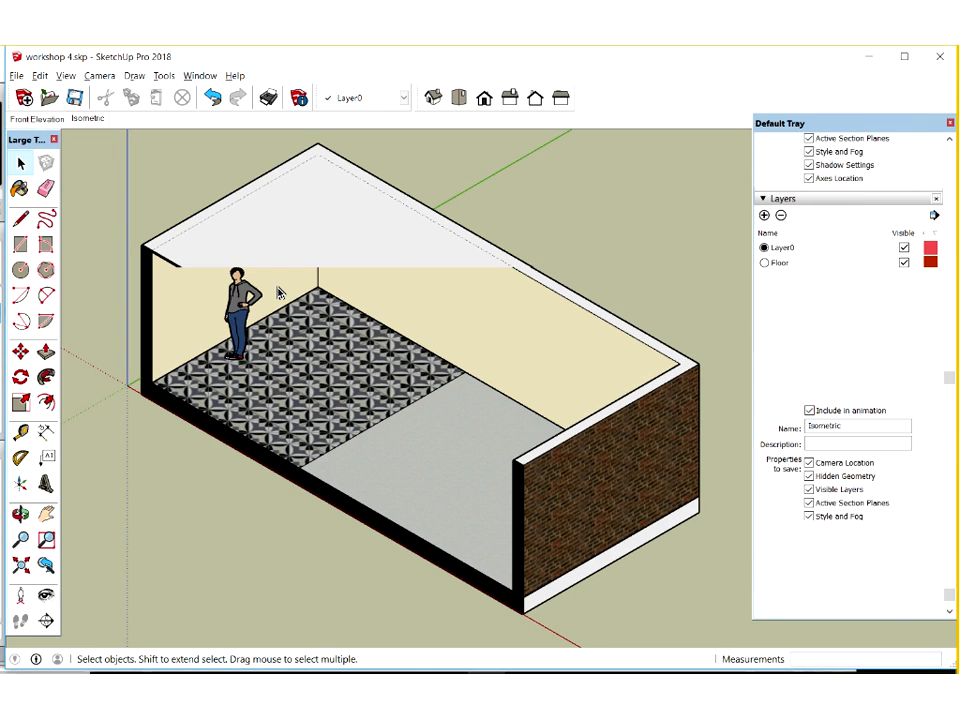
click(66, 76)
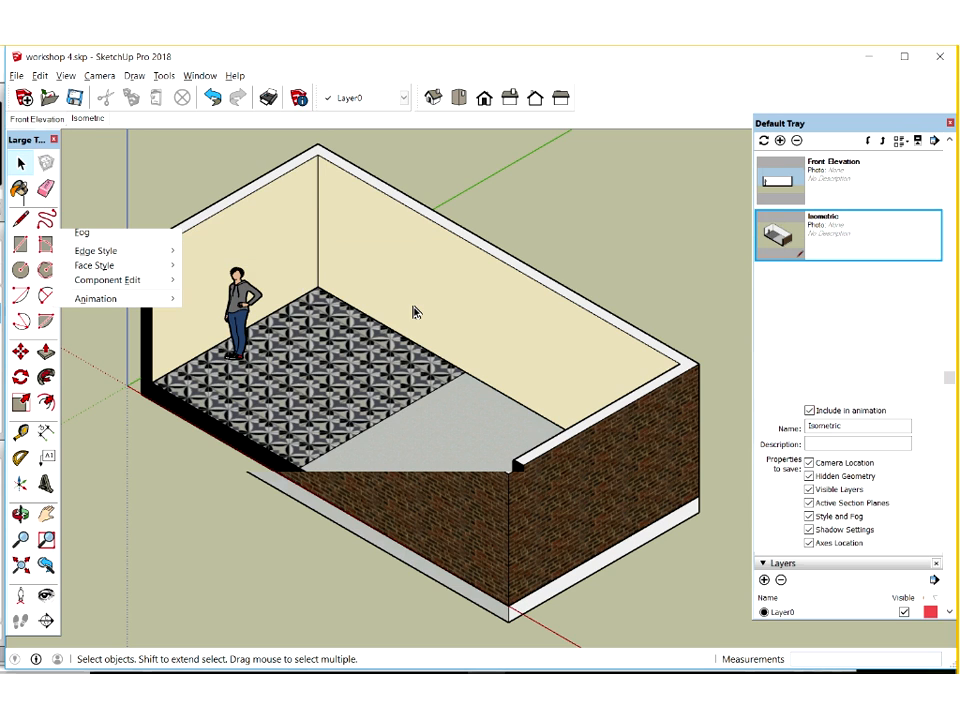
right_click(864, 233)
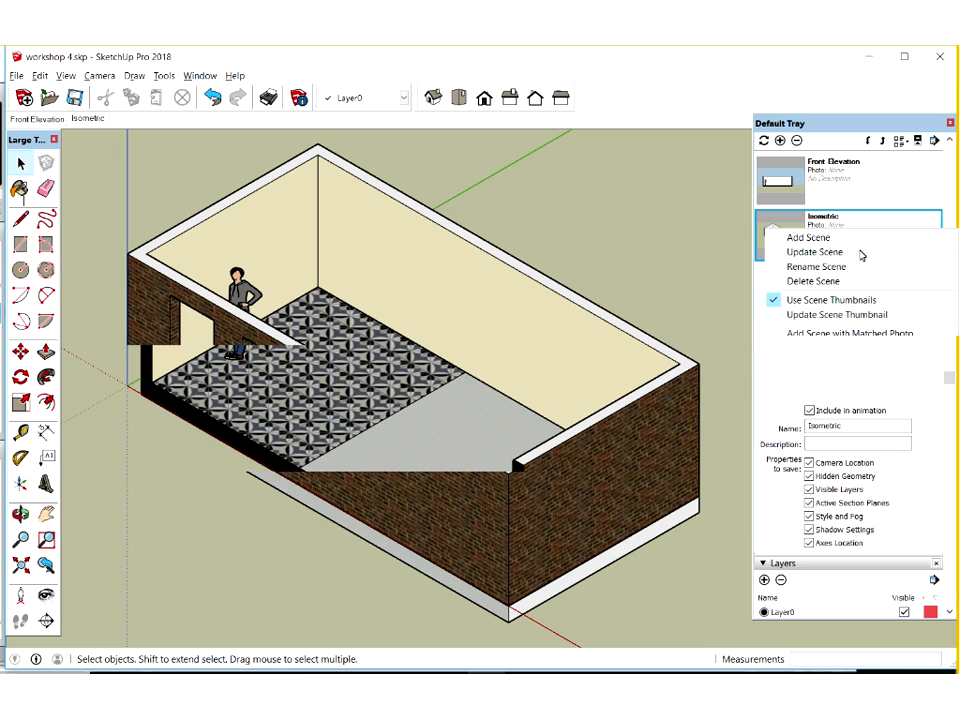
click(861, 254)
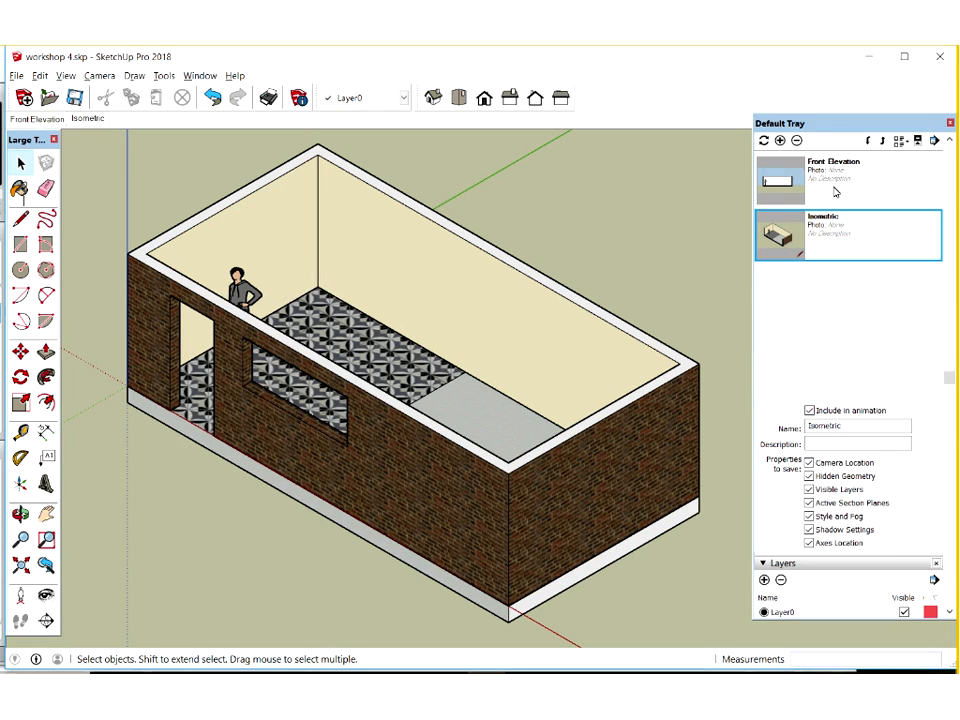
Set up a front Perspective view of the room interior with the section cut and the Ceiling layer shown
scroll(814, 273, down, 3)
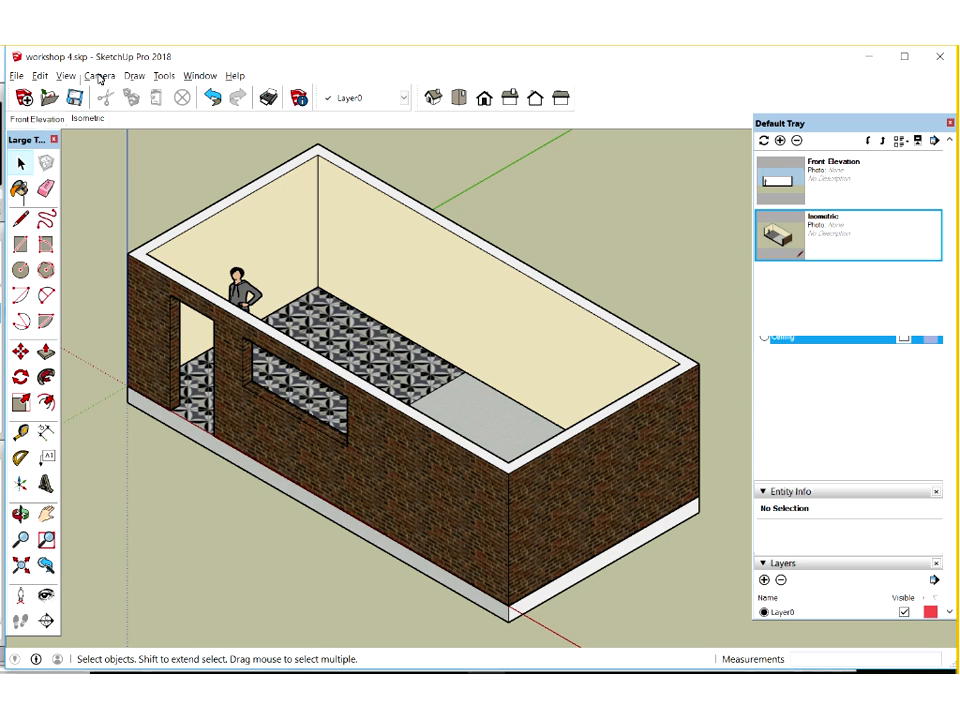
click(100, 79)
click(137, 163)
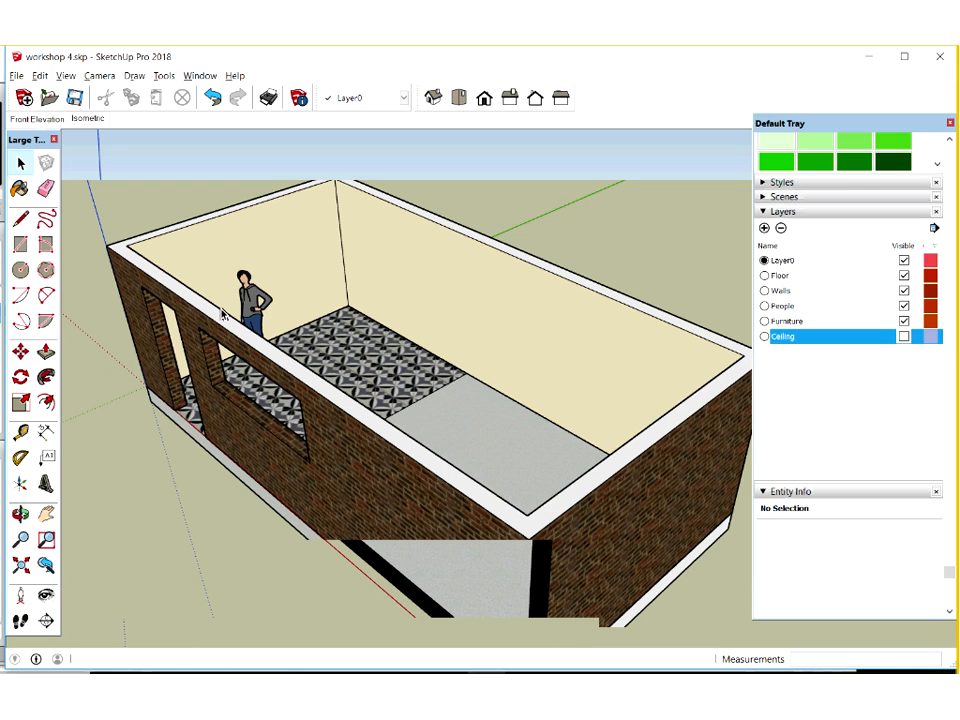
click(484, 98)
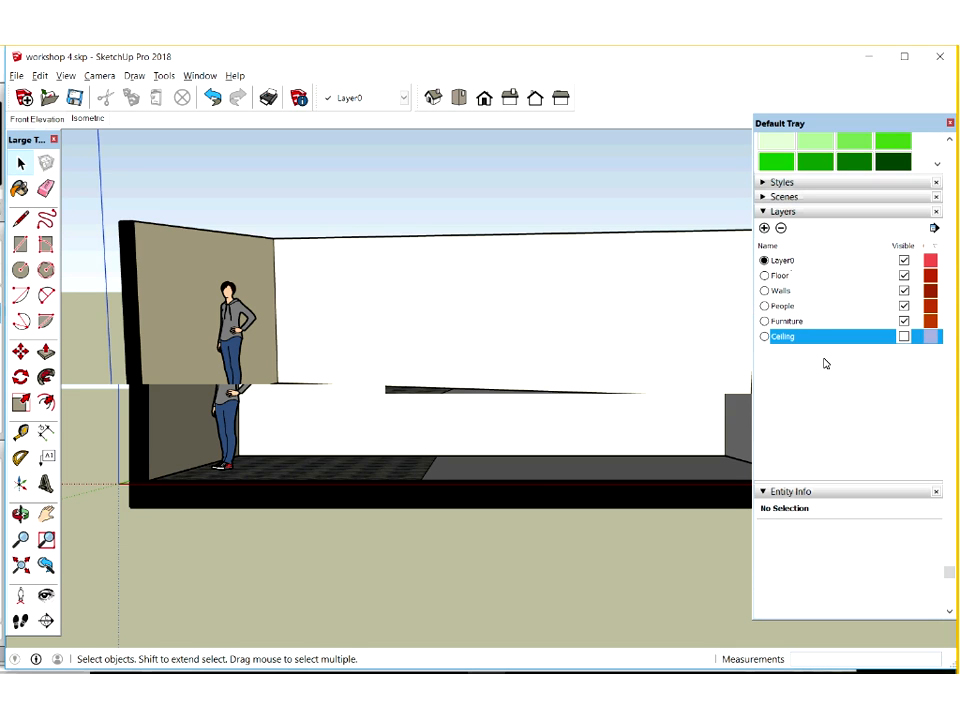
click(904, 337)
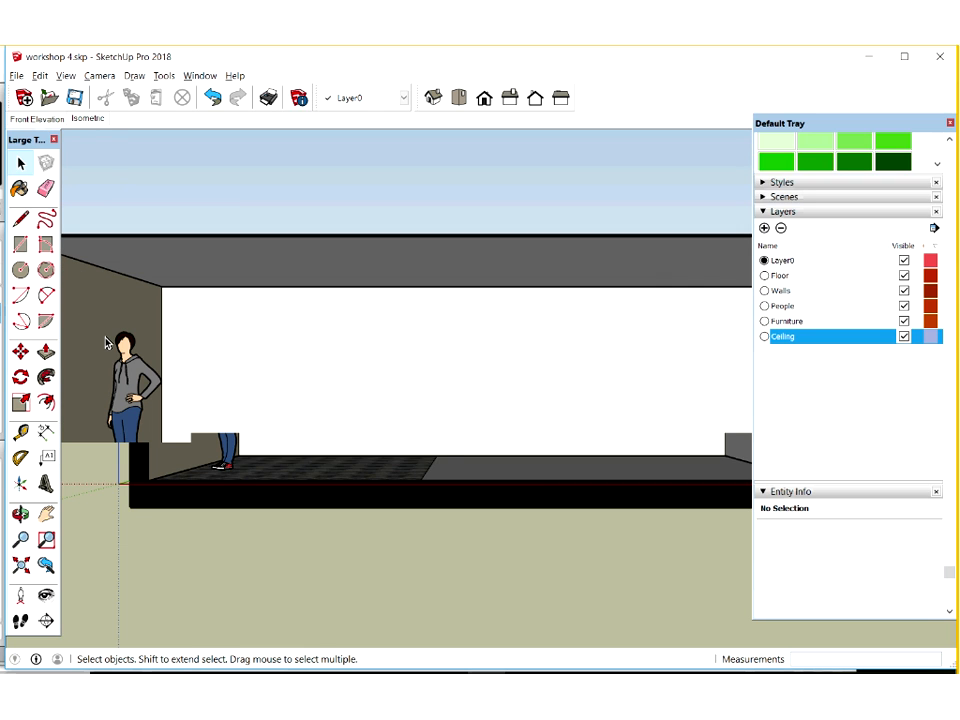
scroll(109, 338, up, 3)
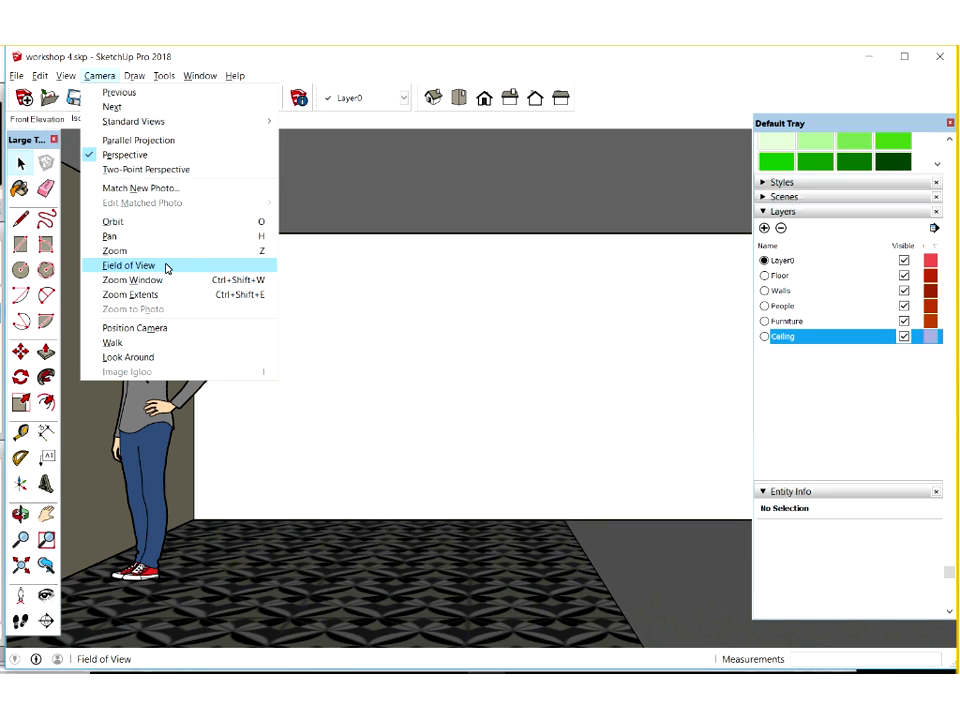
Set the camera's field of view to 40 degrees
click(166, 267)
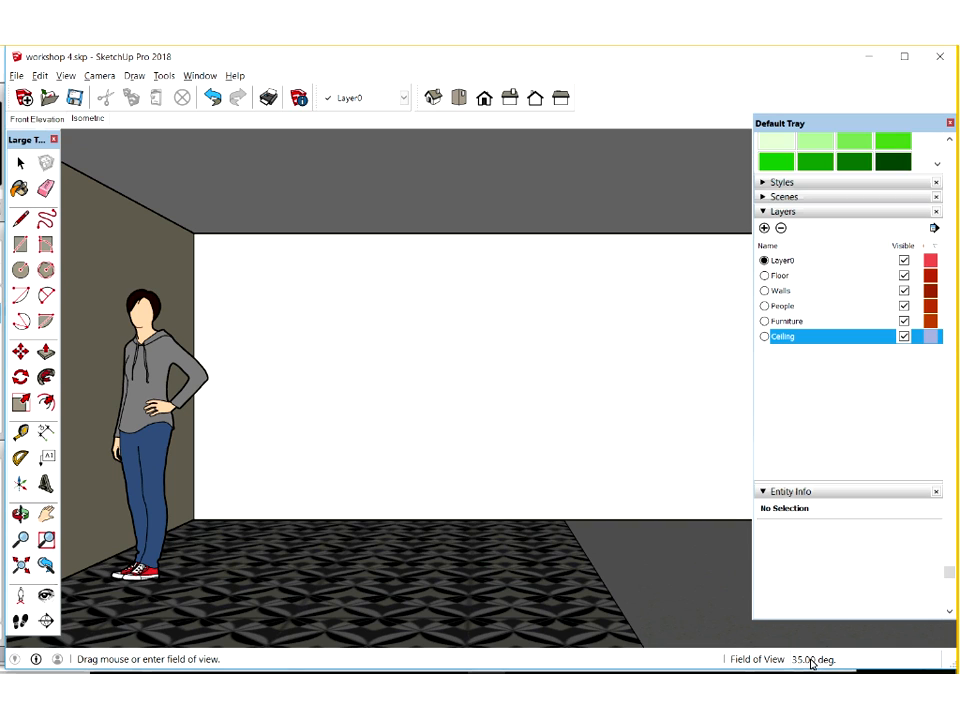
drag(476, 374, 476, 416)
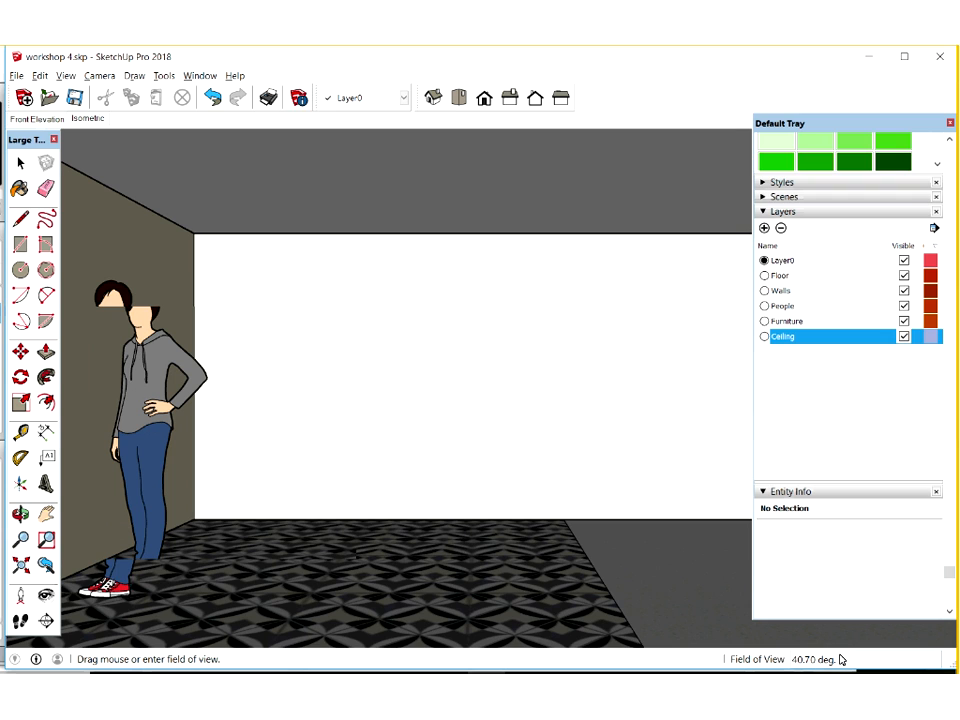
text(40)
key(Return)
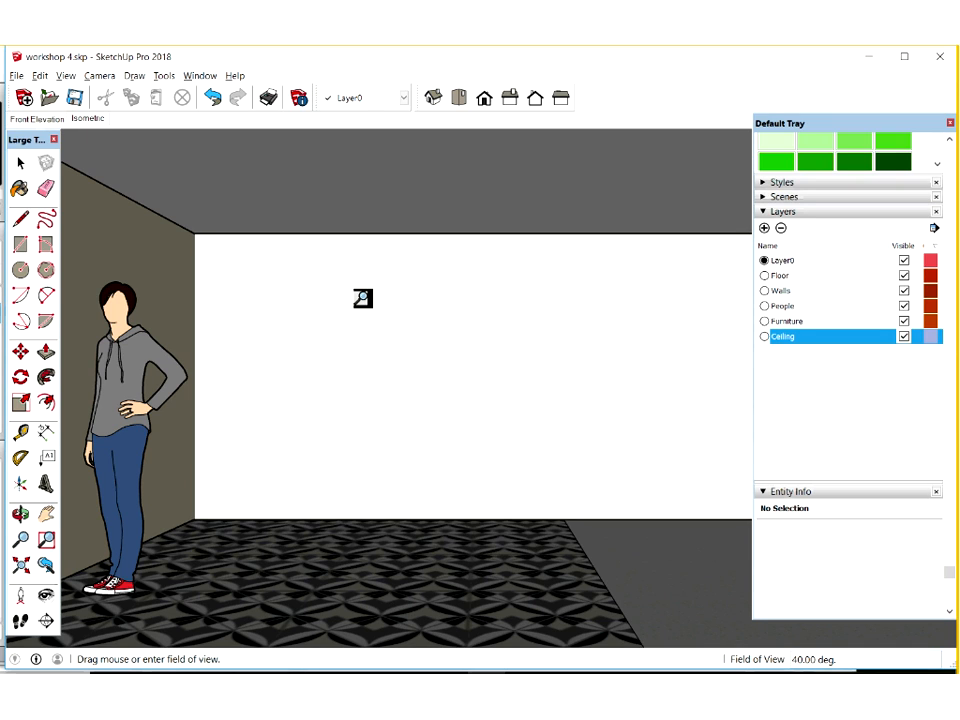
Apply the Crayon style from the Sketchy Edges collection to the interior perspective view
click(816, 198)
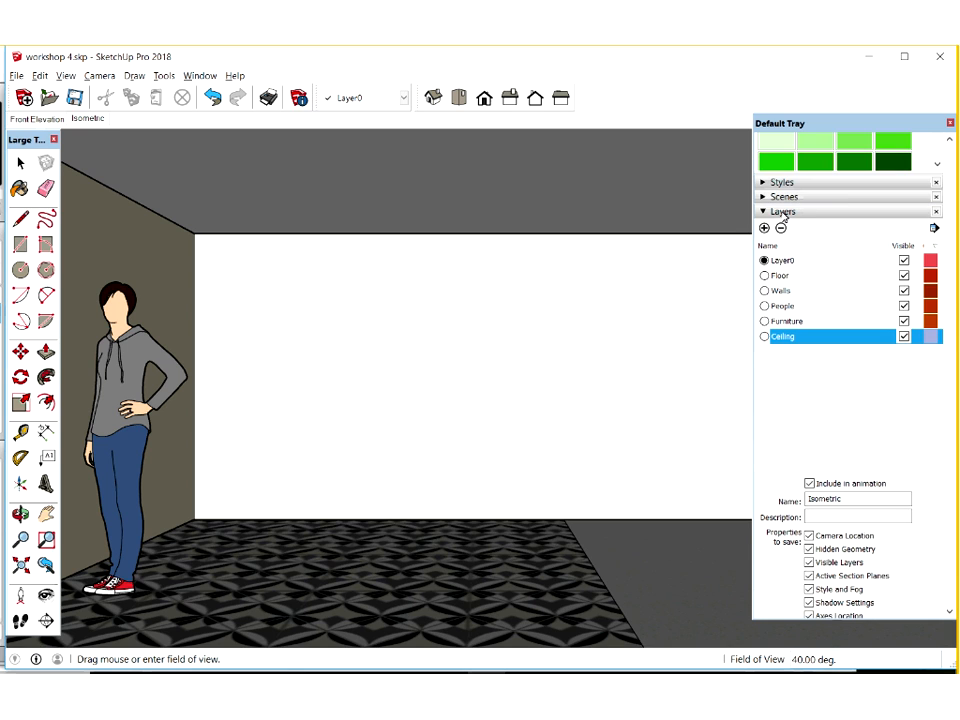
click(784, 213)
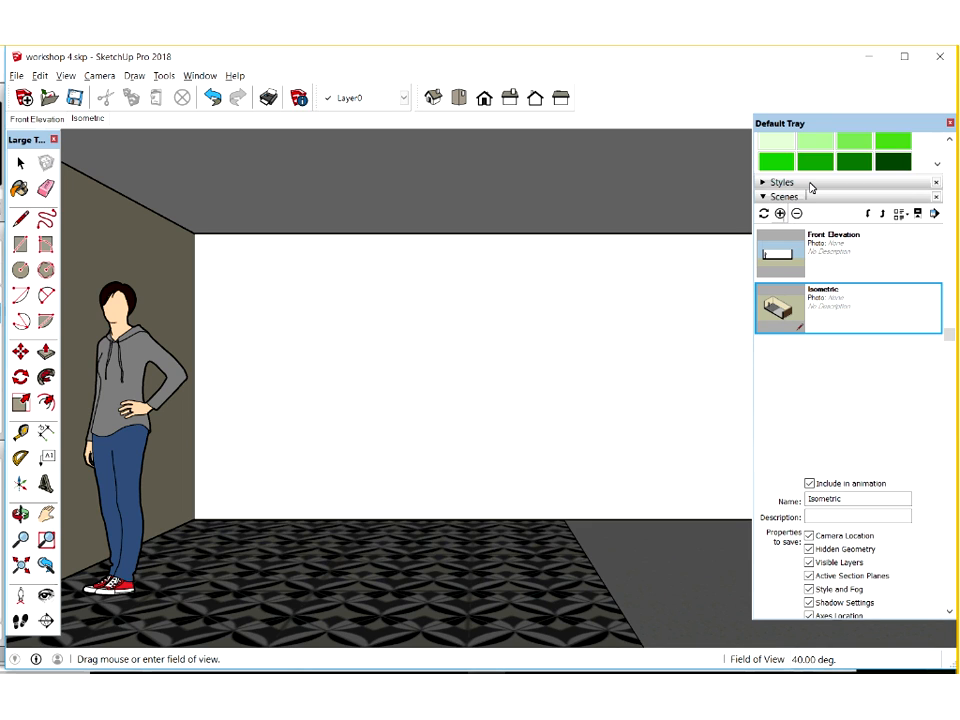
click(810, 184)
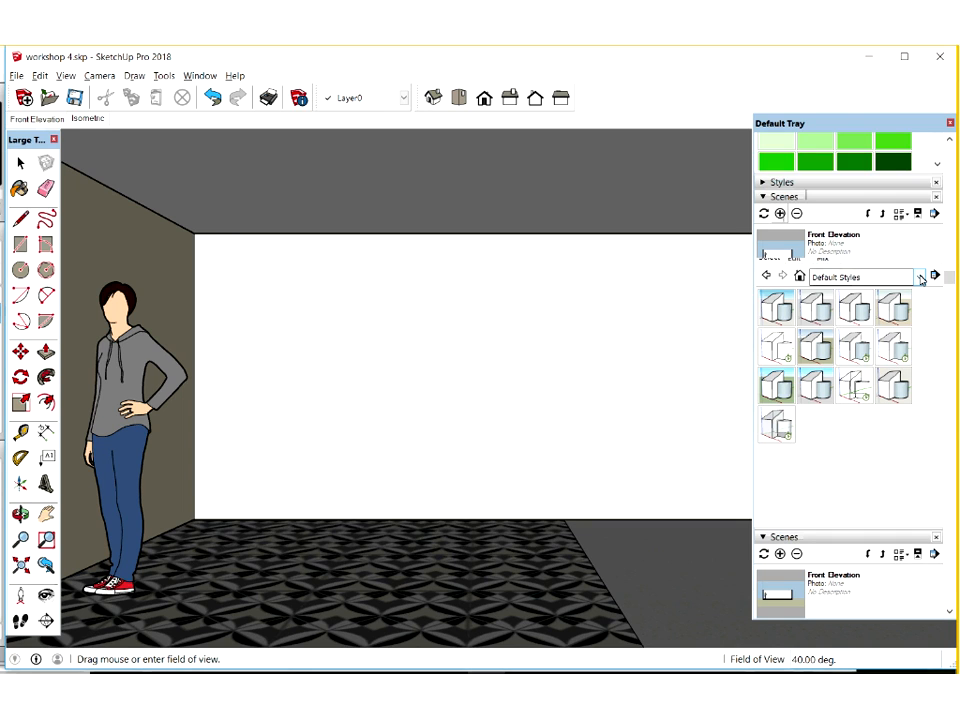
click(920, 278)
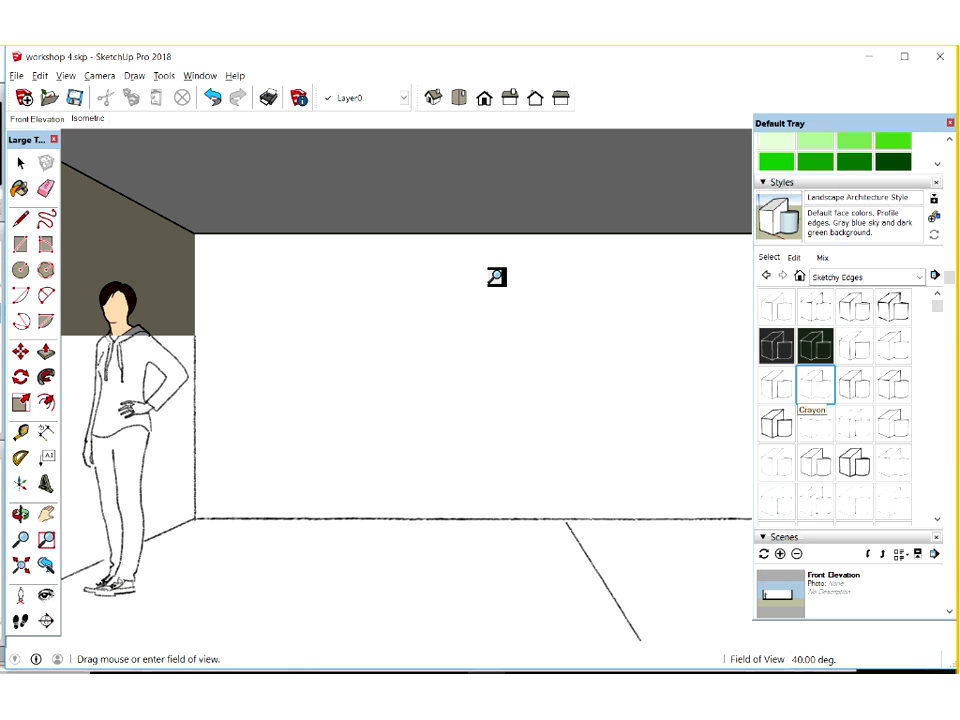
Save the sketch-style interior view as a new scene named "perspective sketch"
click(862, 185)
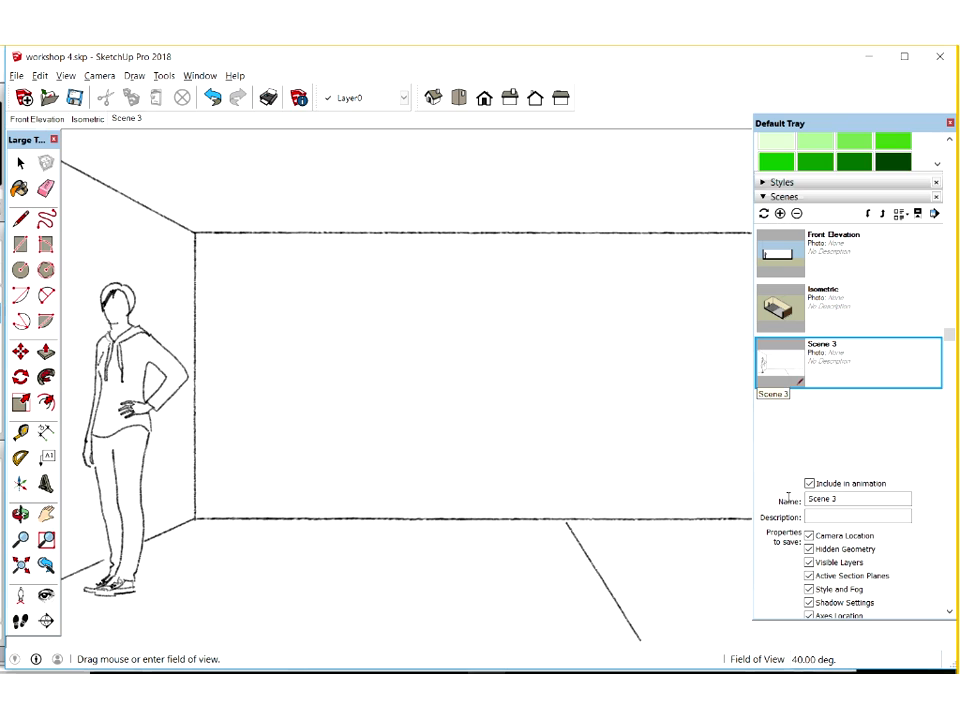
text(perspe)
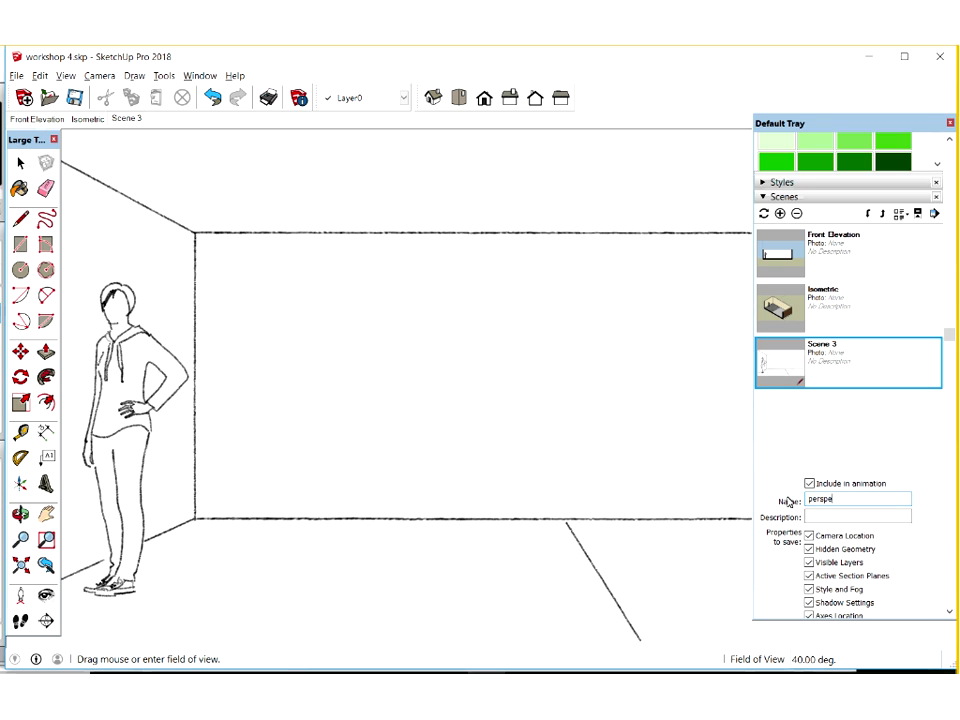
text(ctive sketch)
key(Return)
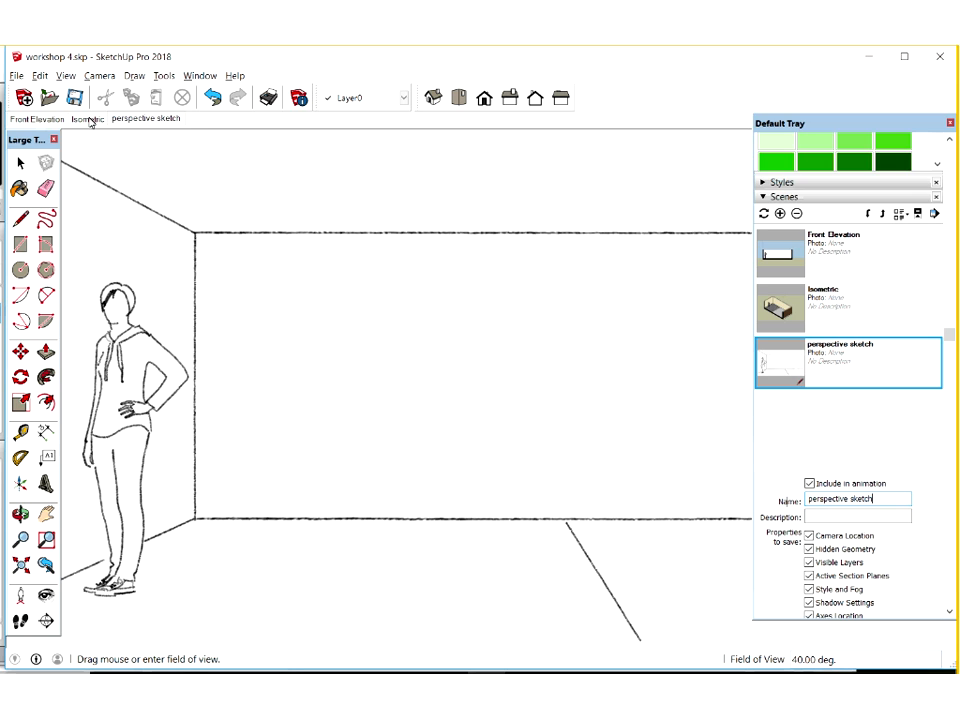
Check the saved scenes by recalling Isometric, Front Elevation and perspective sketch in turn
click(88, 119)
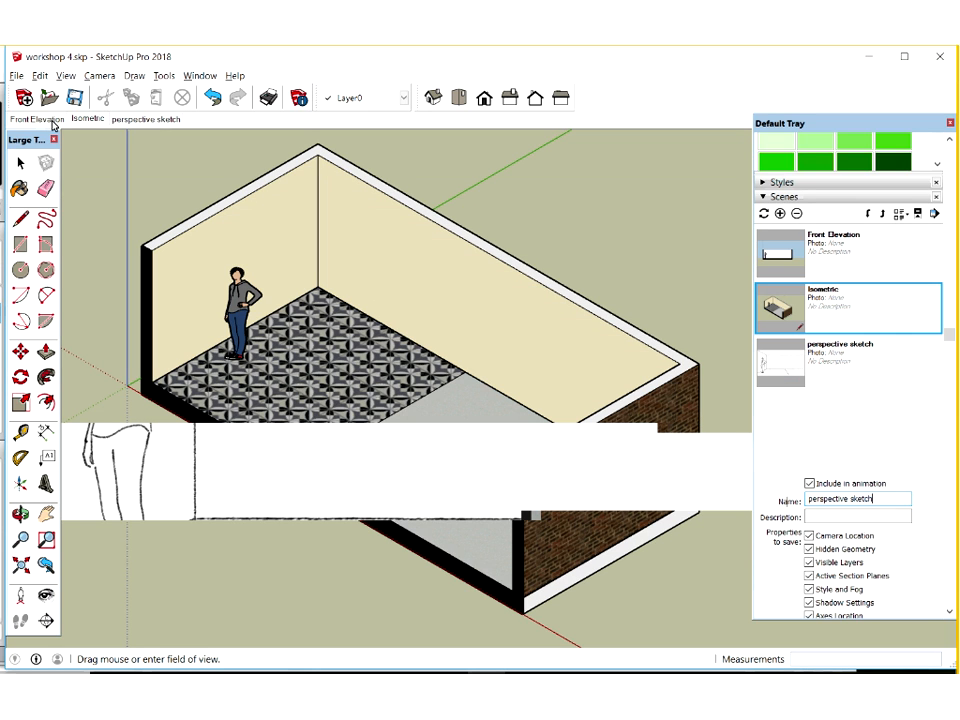
click(38, 119)
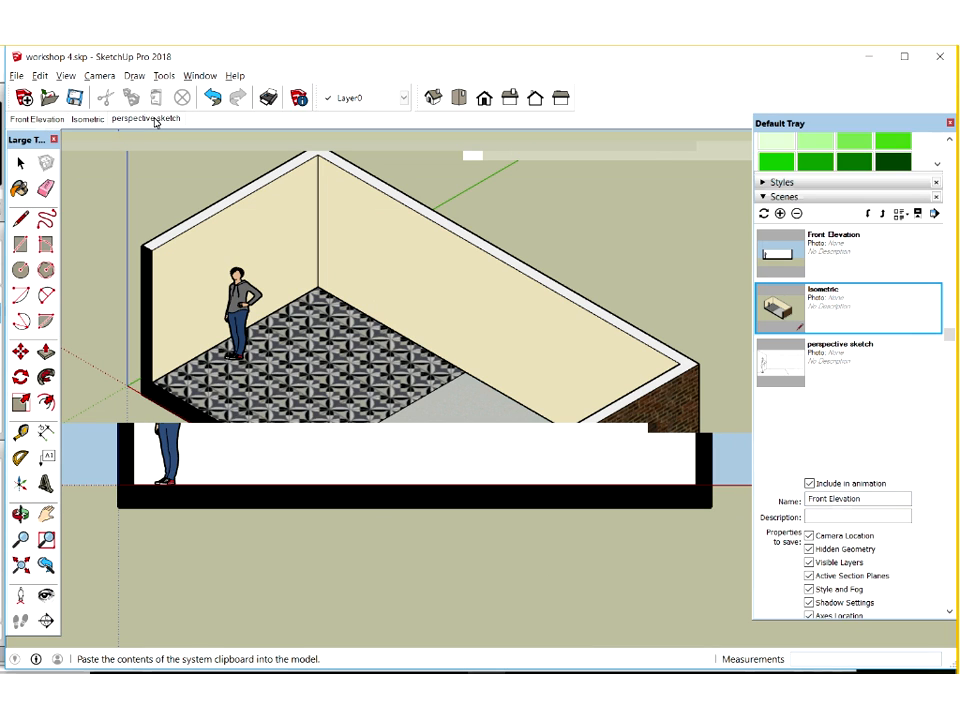
click(155, 119)
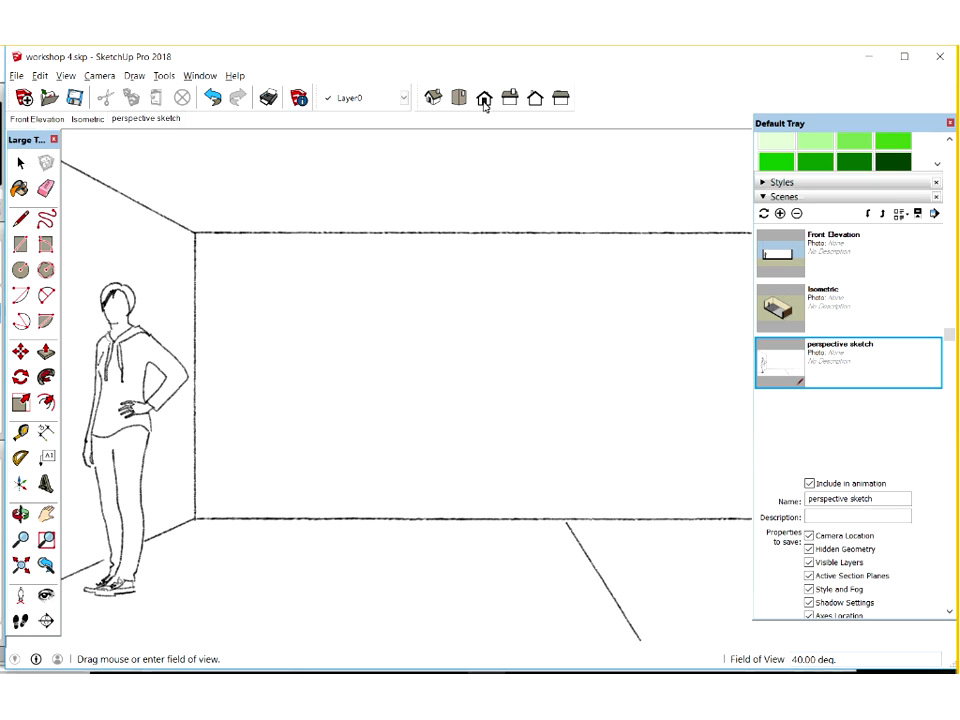
View the sketch-style room from the standard Iso viewpoint and return to the Front Elevation scene
click(437, 99)
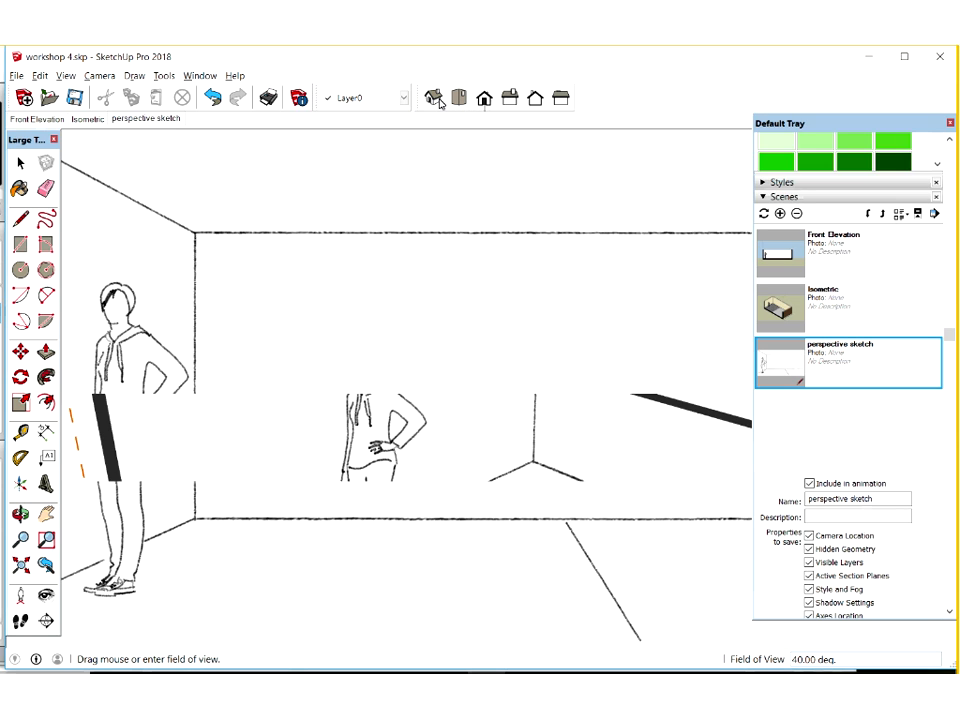
click(99, 76)
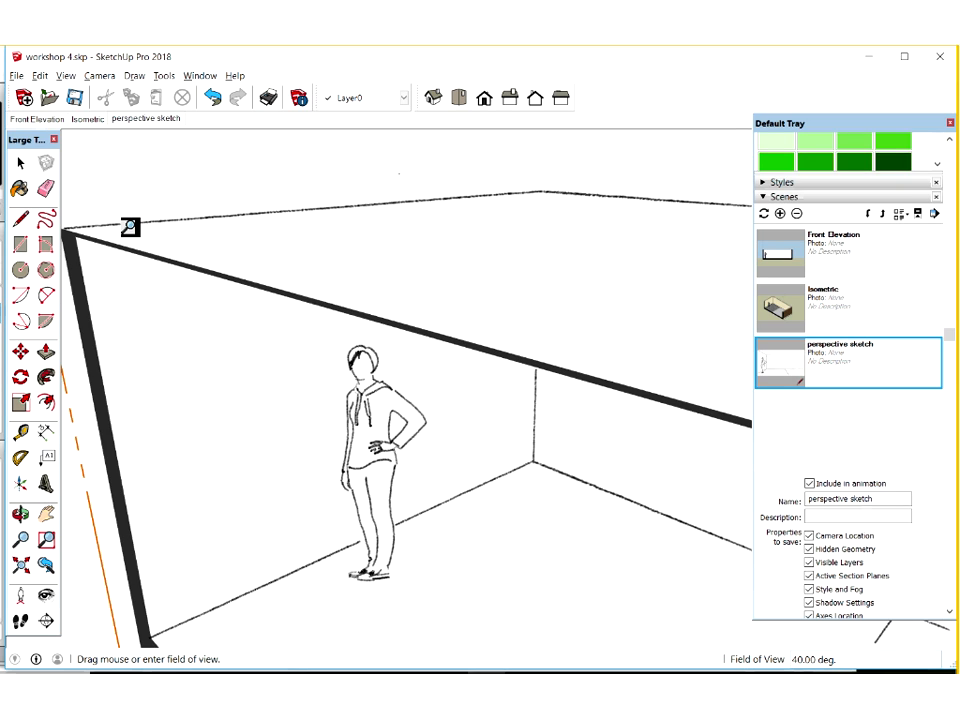
double_click(849, 252)
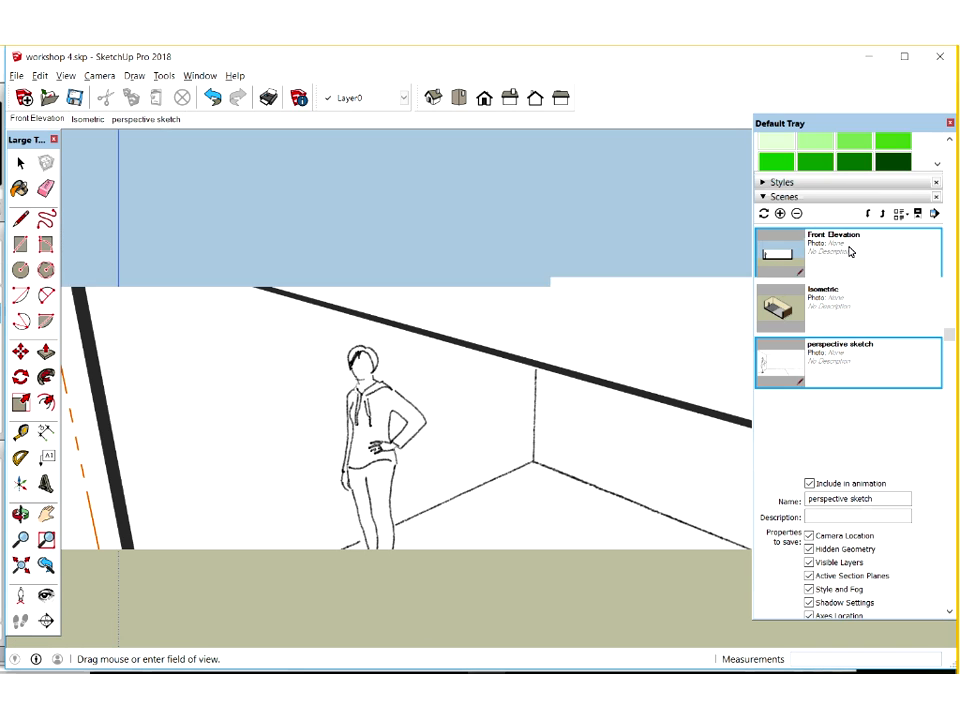